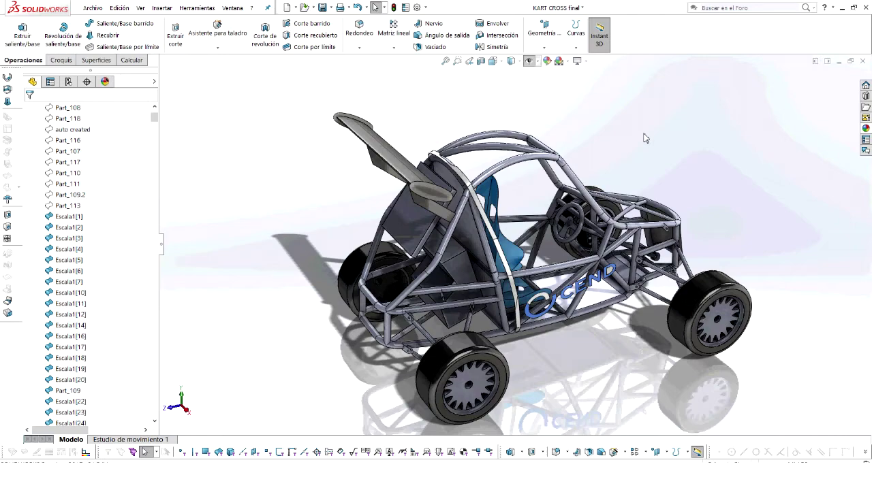
Orbit the kart to a front-side view, then zoom to fit the whole kart
mouse_move(608, 156)
middle_down()
mouse_move(584, 122)
mouse_move(504, 144)
middle_up()
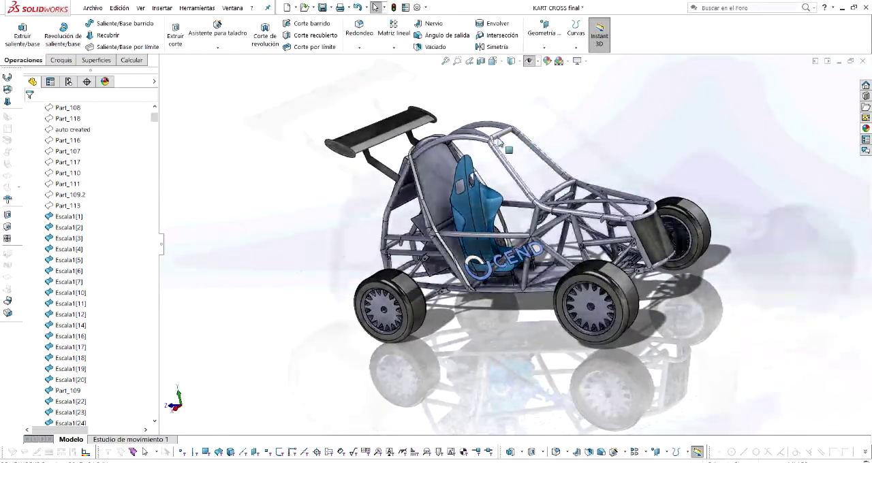
scroll(504, 145, down, 3)
scroll(526, 97, down, 2)
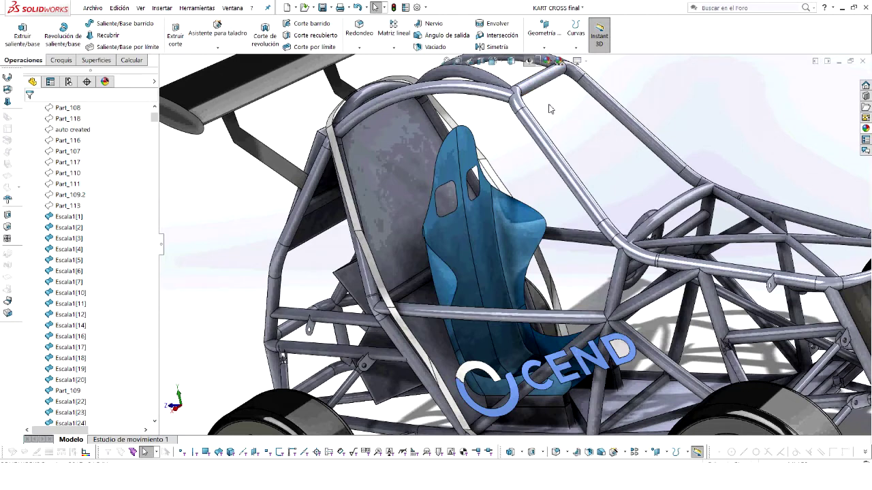
key(f)
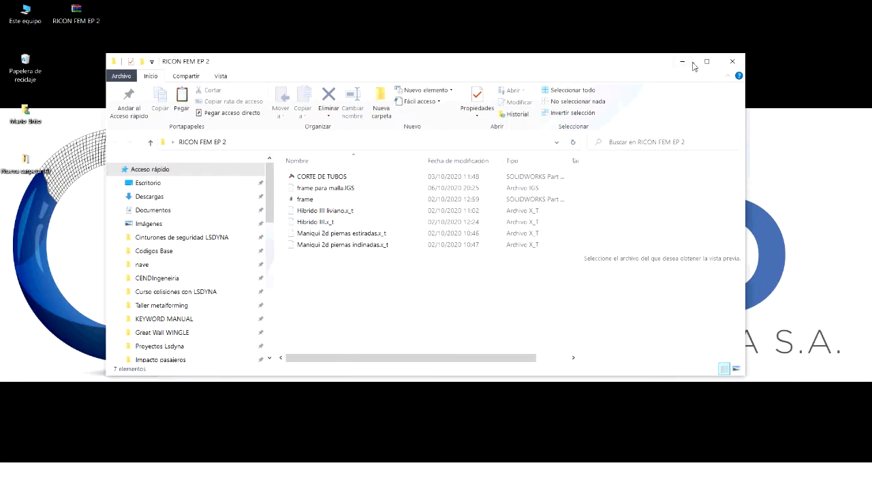
Maximize Explorer, select the four dummy .x_t files, and start Archivo > Abrir in SolidWorks
click(706, 62)
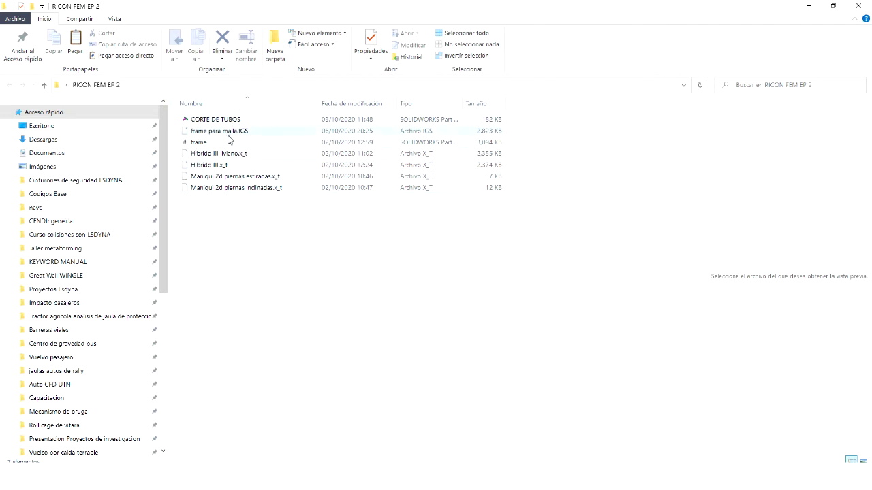
click(244, 157)
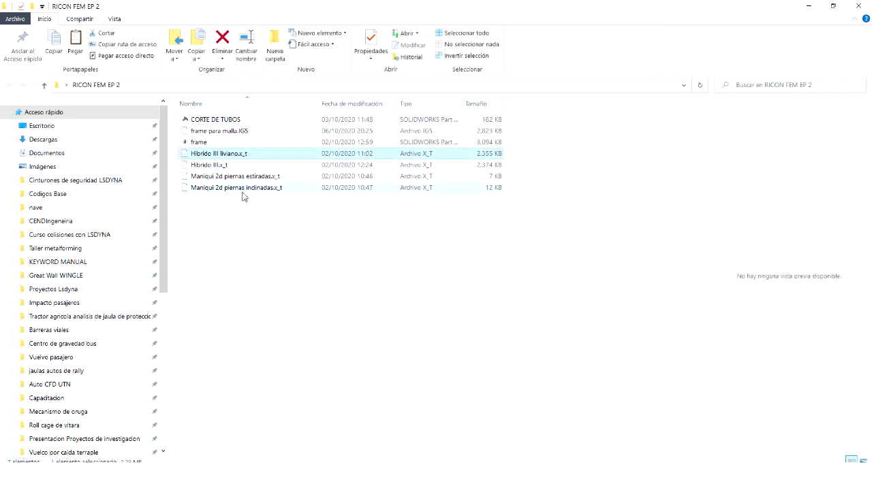
shift+click(245, 192)
drag(242, 162, 246, 154)
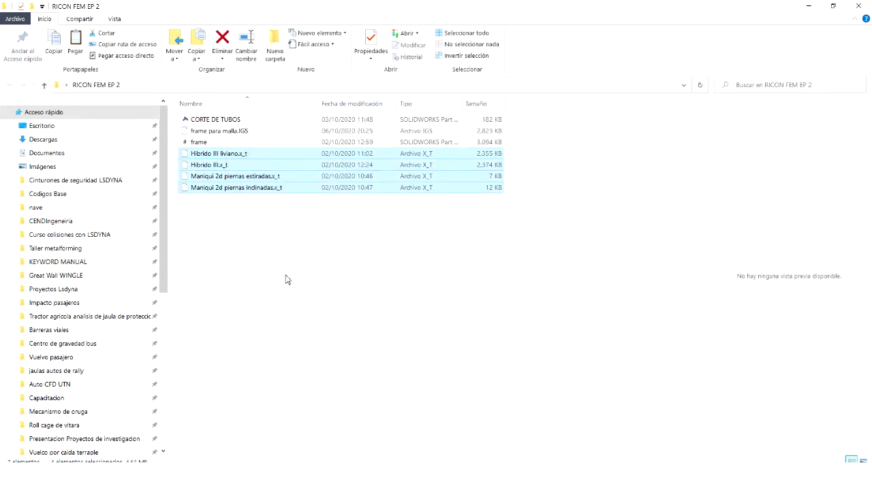
click(93, 8)
click(105, 32)
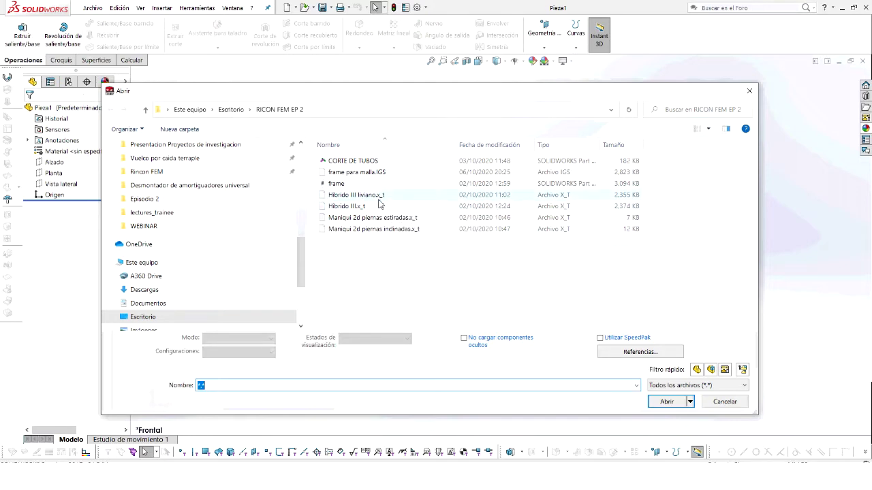
Open Hibrido III liviano.x_t without import diagnostics and orient the dummy side-on
double_click(379, 199)
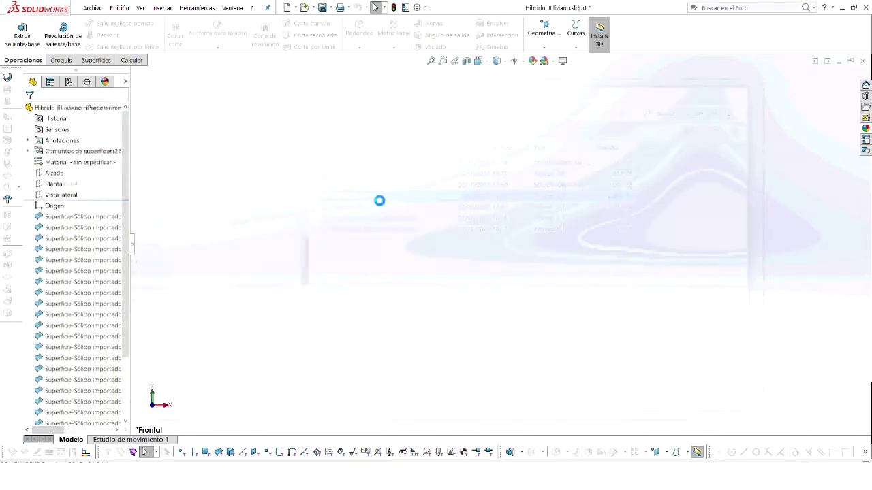
click(509, 243)
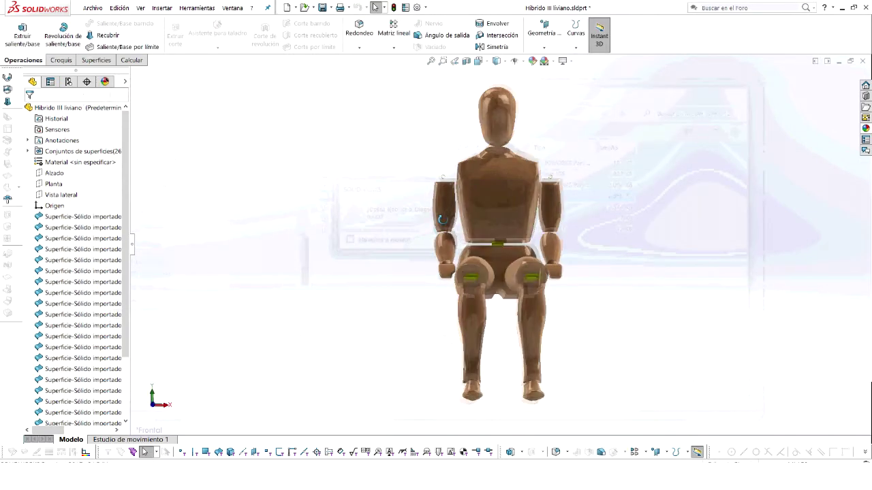
click(497, 87)
middle_drag(512, 228, 541, 217)
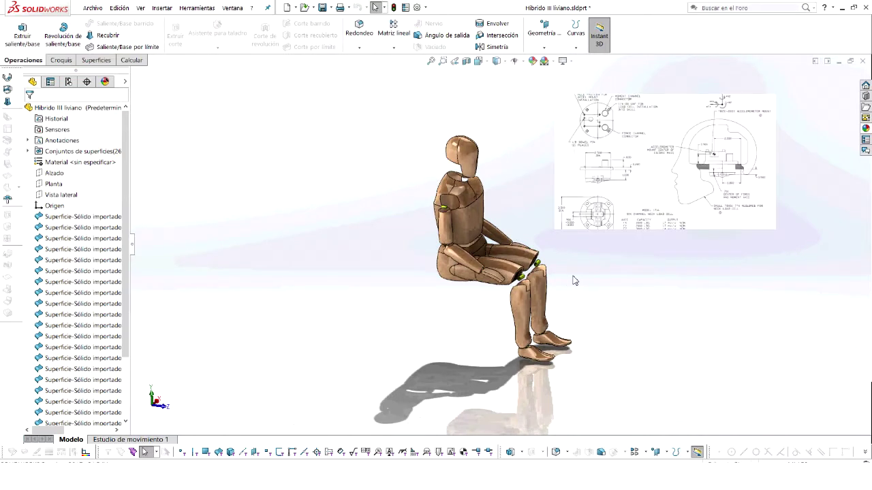
scroll(574, 280, down, 3)
scroll(573, 276, down, 1)
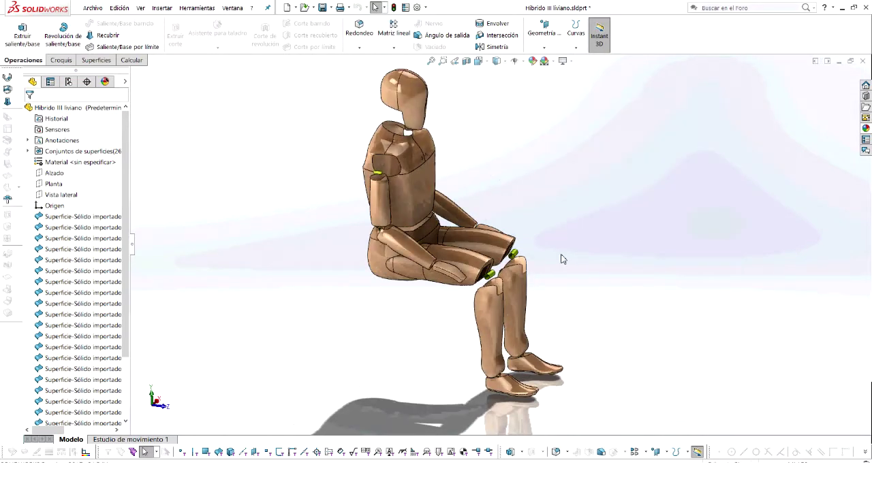
middle_drag(562, 258, 545, 224)
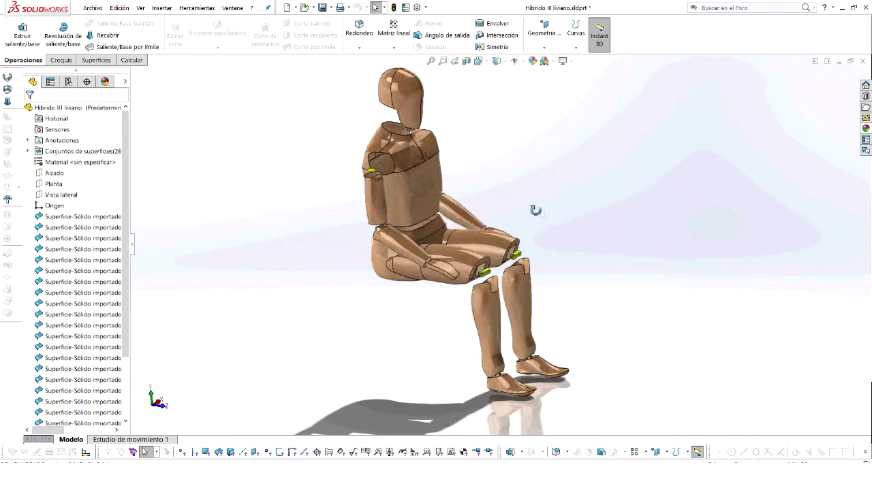
click(544, 37)
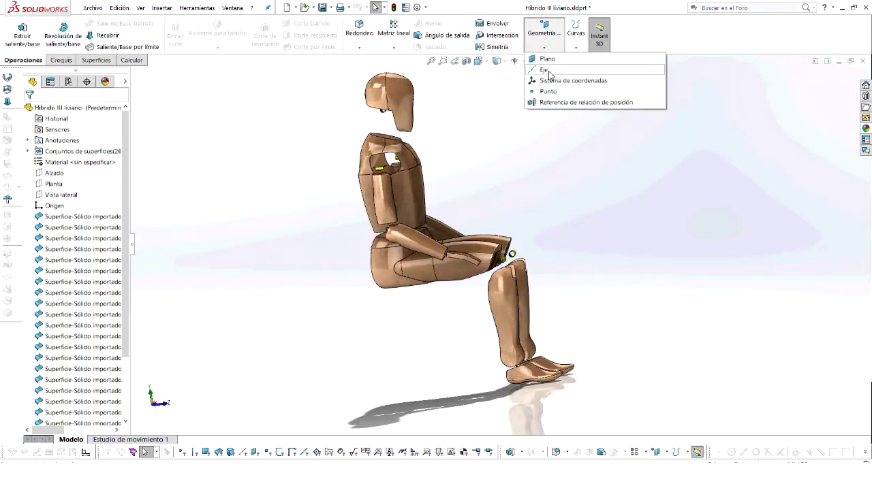
Create reference axis Eje1 through the front knee pin's cylindrical face
click(549, 71)
mouse_move(520, 150)
middle_down()
mouse_move(502, 163)
mouse_move(485, 292)
middle_up()
scroll(485, 292, down, 5)
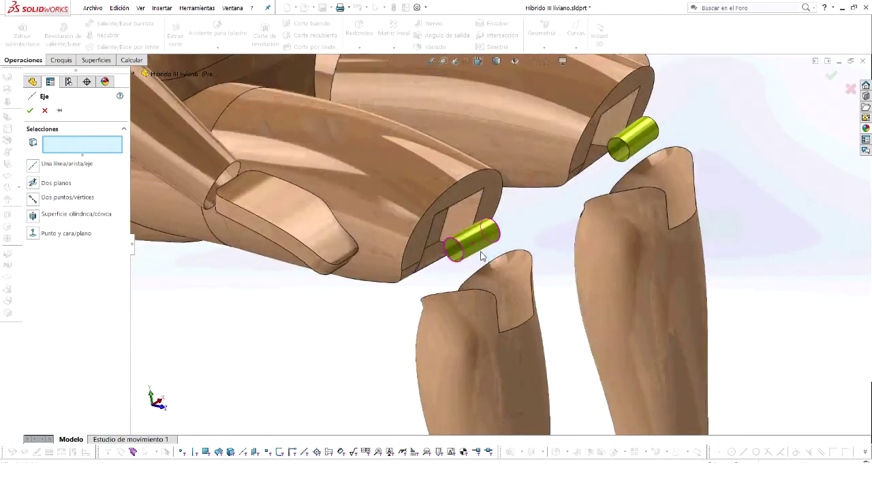
scroll(488, 252, down, 1)
click(481, 239)
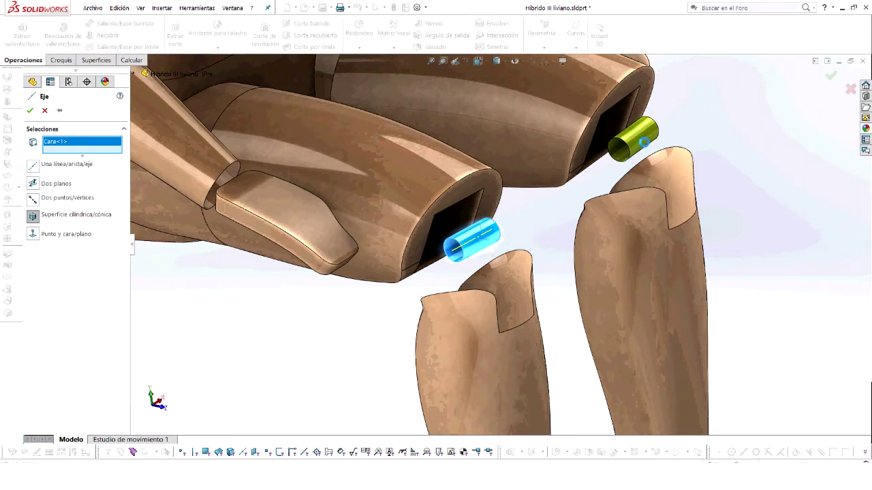
click(644, 143)
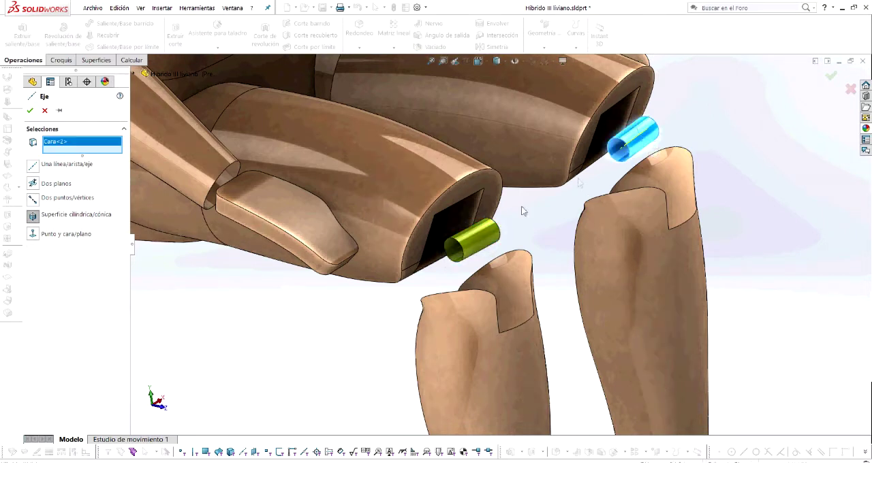
click(491, 239)
key(Return)
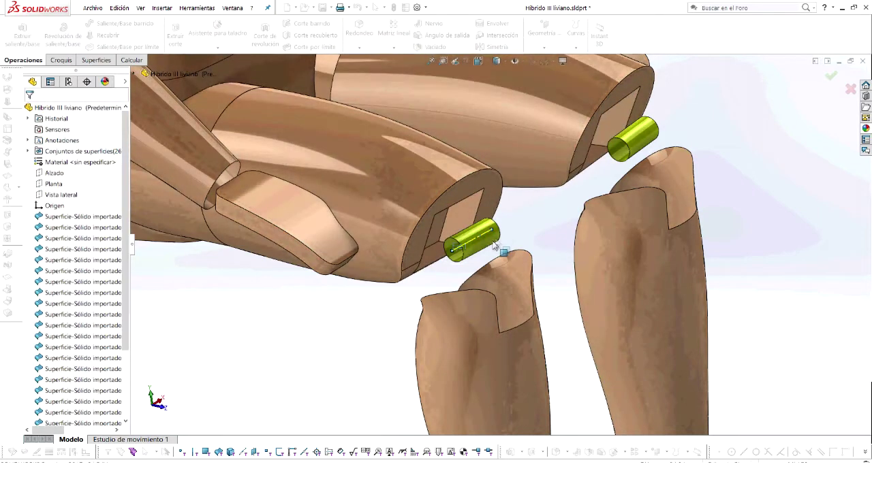
Zoom to fit the whole seated dummy and adjust the zoom level
key(f)
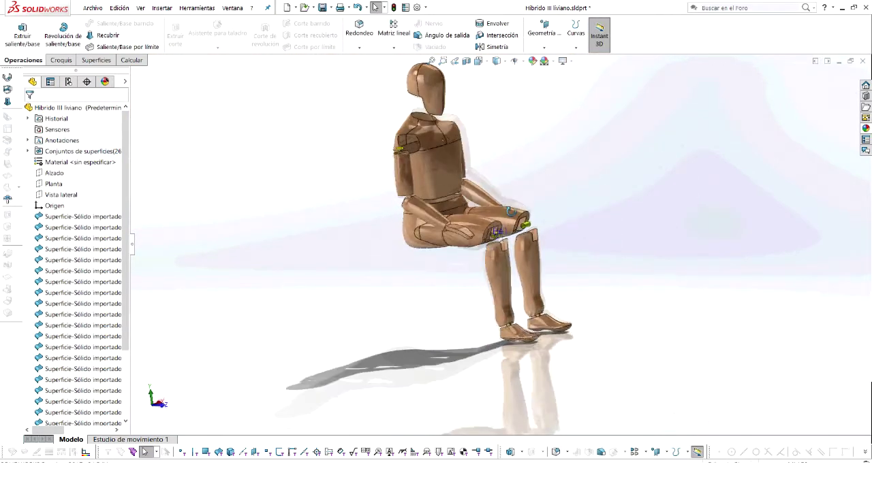
scroll(499, 242, down, 1)
scroll(504, 246, down, 2)
scroll(510, 250, down, 2)
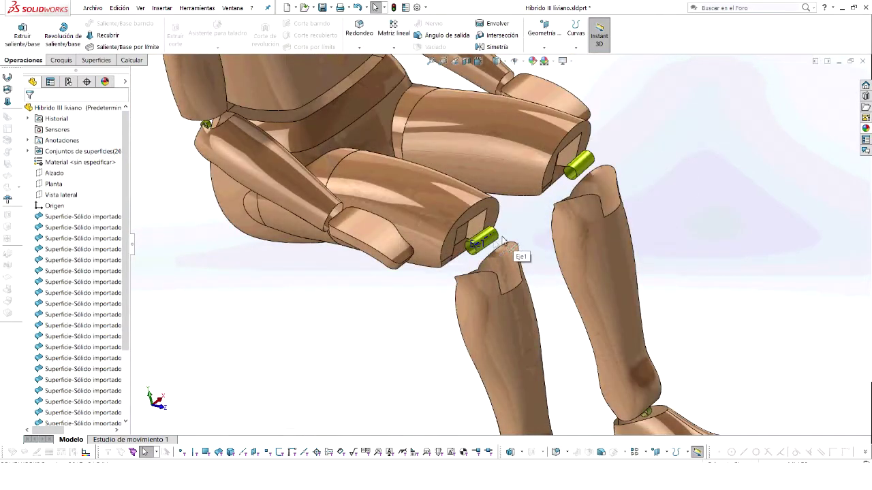
scroll(514, 253, down, 1)
scroll(650, 210, up, 2)
scroll(594, 227, up, 2)
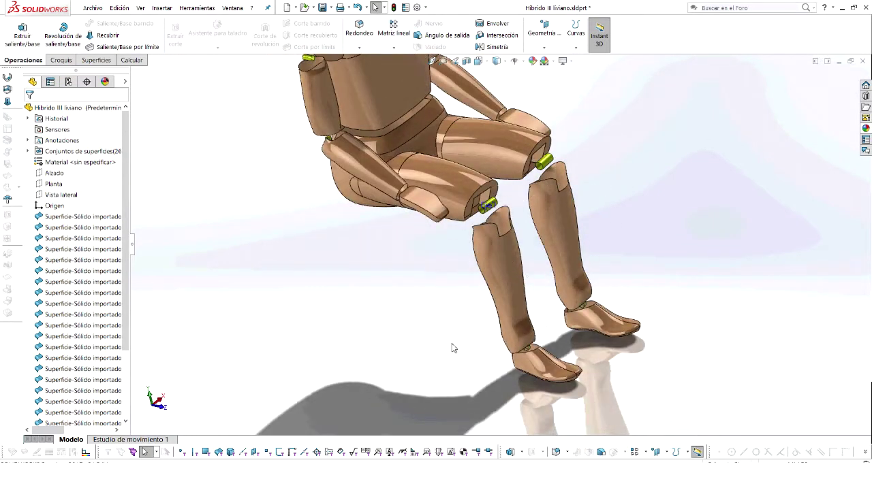
Start Mover/Copiar sólido in translate/rotate mode with the rotation settings shown
click(163, 9)
mouse_move(181, 44)
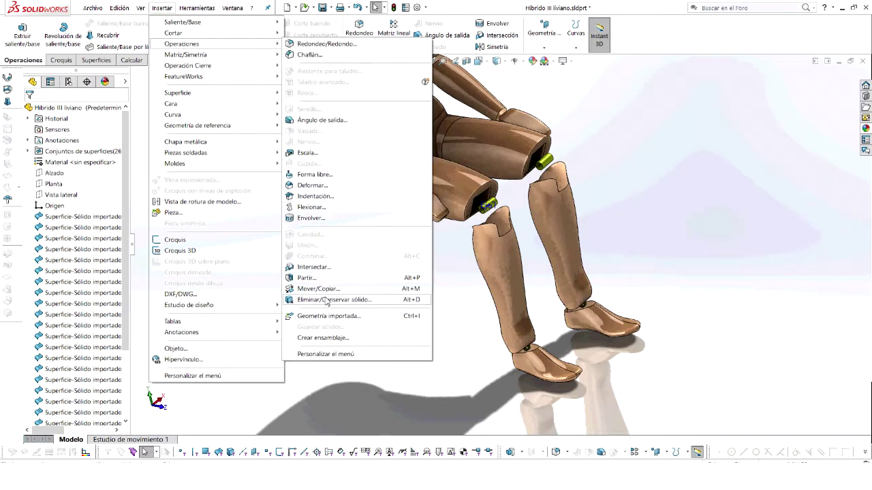
click(329, 289)
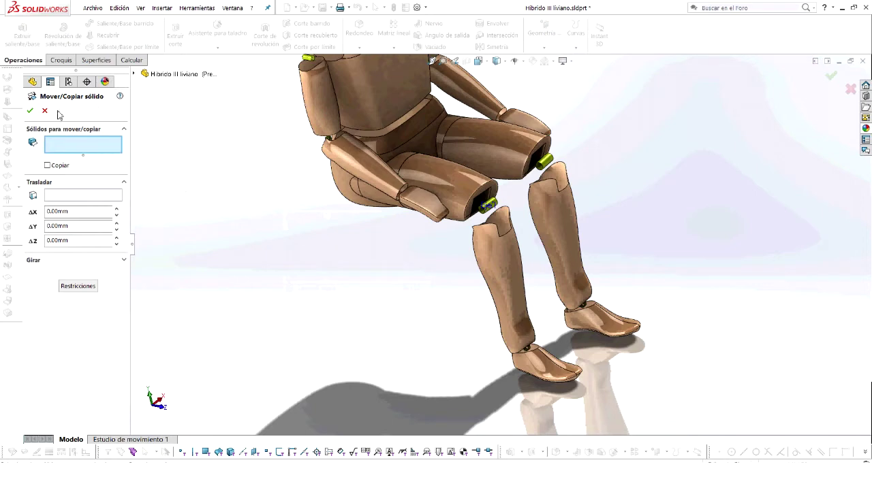
click(77, 291)
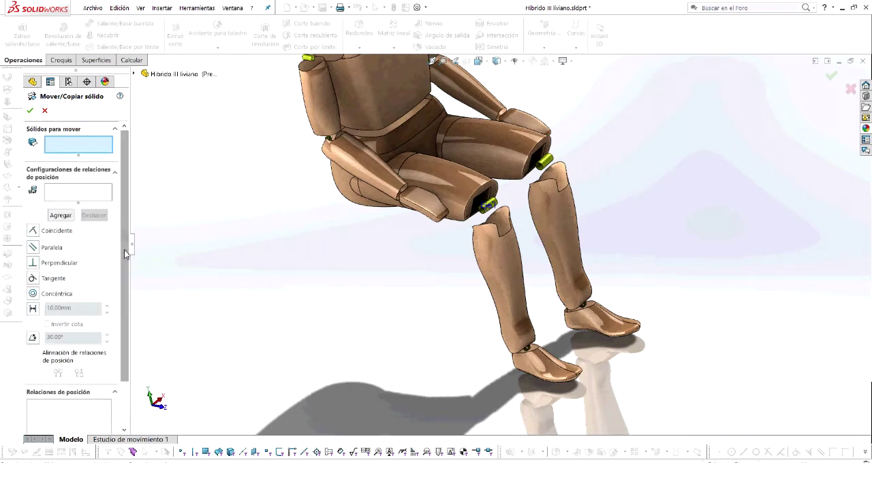
drag(131, 257, 184, 257)
scroll(179, 341, down, 3)
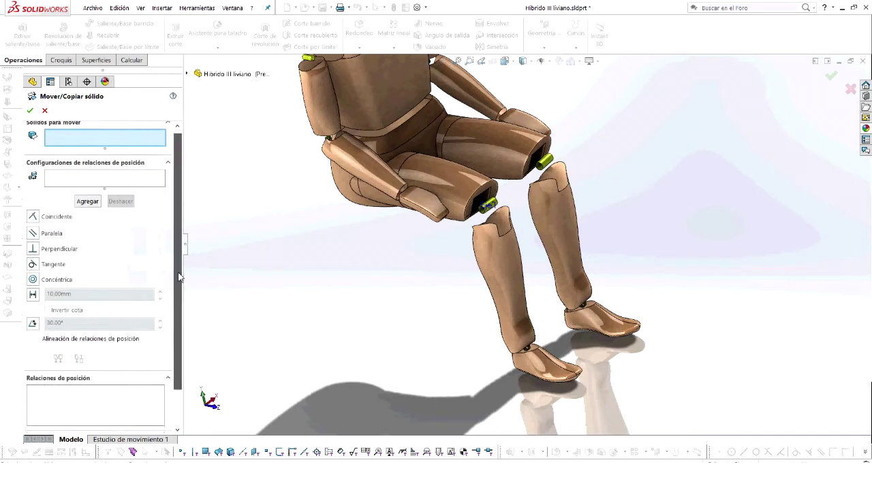
scroll(179, 359, up, 3)
scroll(179, 358, down, 3)
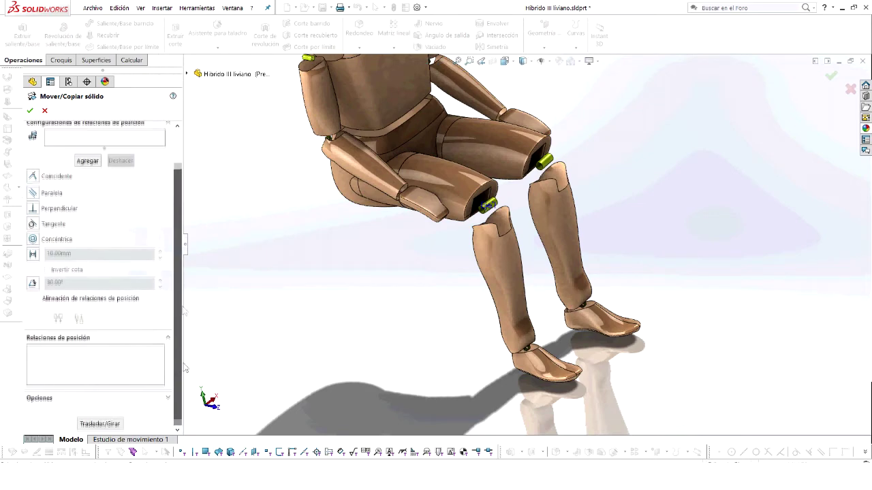
click(108, 425)
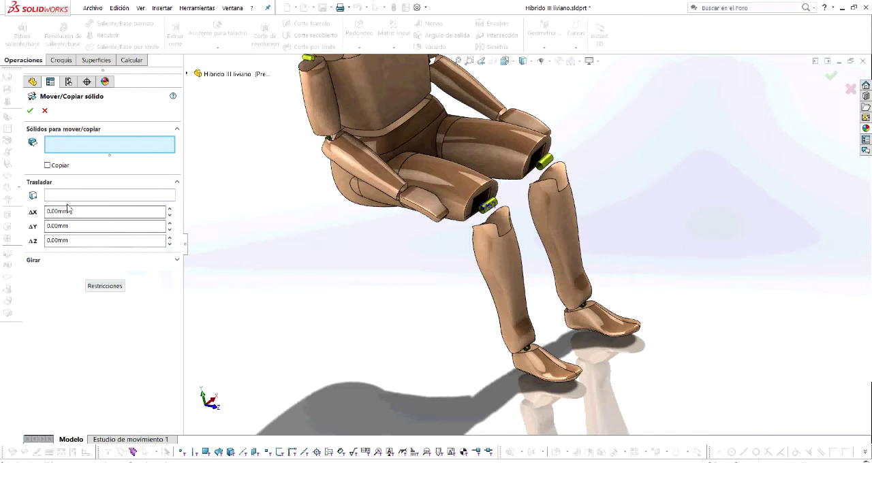
click(61, 263)
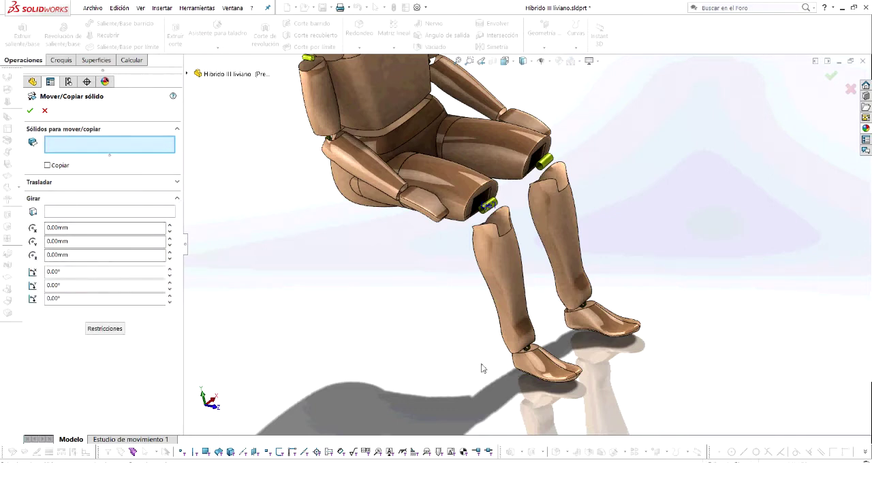
Select the lower-leg bodies 14, 26 and 10 (foot and shin) to move
click(549, 373)
scroll(517, 313, down, 5)
scroll(448, 216, down, 5)
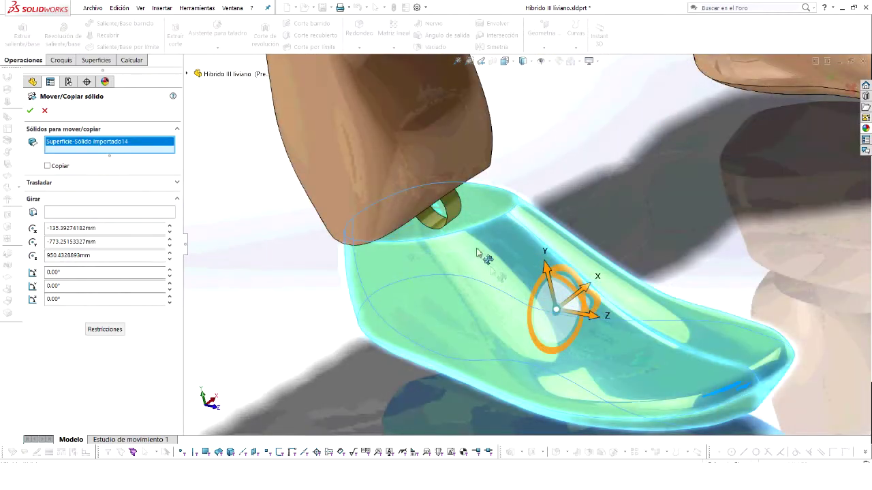
click(449, 215)
click(409, 152)
scroll(409, 151, up, 5)
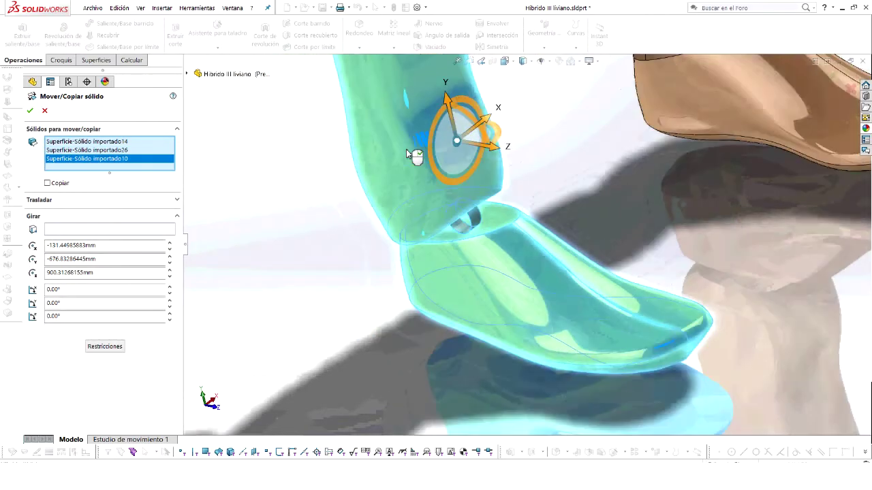
scroll(422, 115, up, 3)
scroll(423, 115, up, 3)
scroll(452, 251, down, 2)
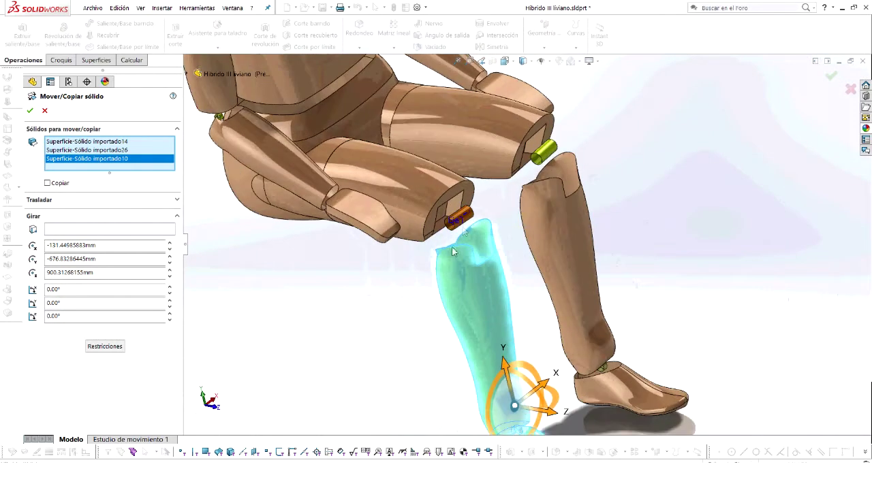
Set Eje1 as the rotation axis and apply an initial 10° rotation
click(72, 231)
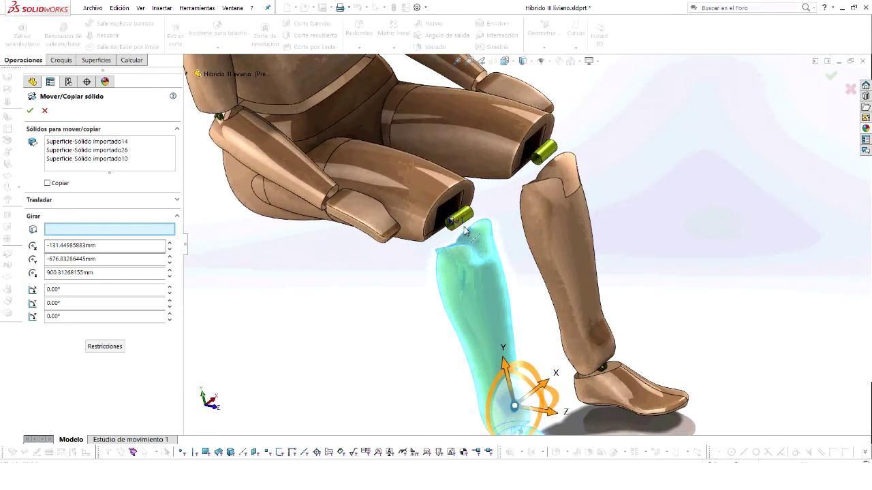
scroll(465, 230, down, 2)
click(474, 223)
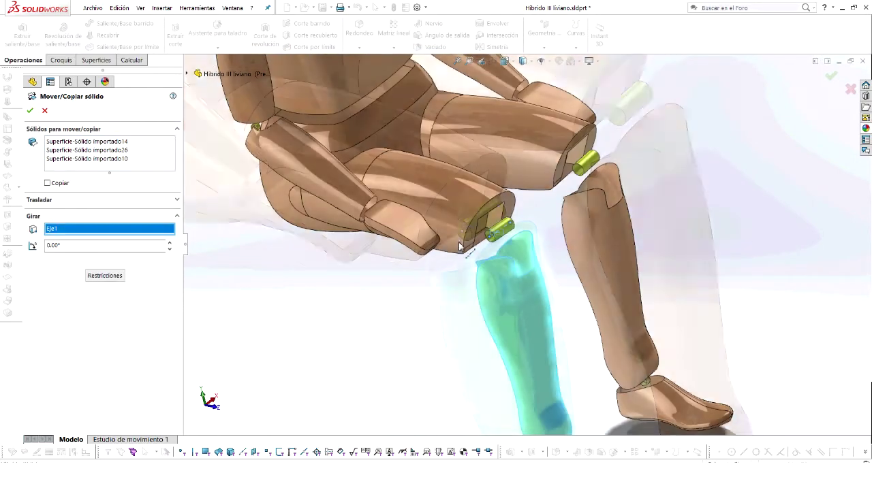
scroll(461, 247, up, 3)
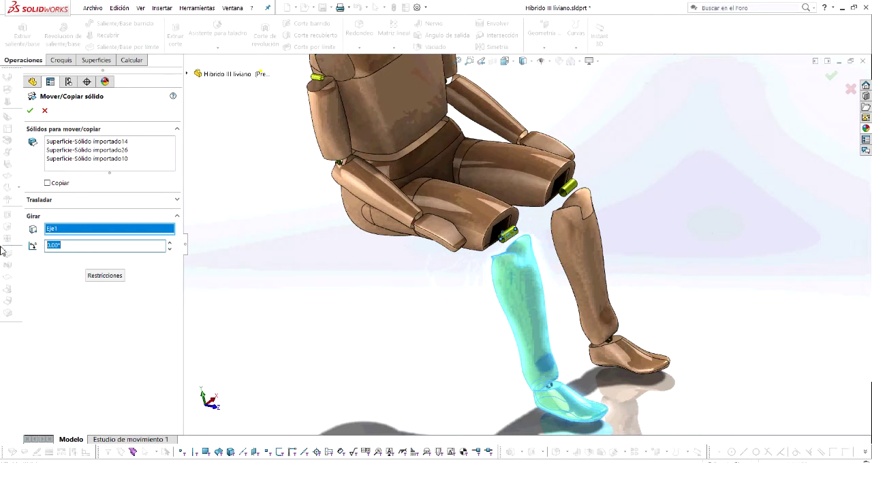
click(104, 246)
text(10)
key(Return)
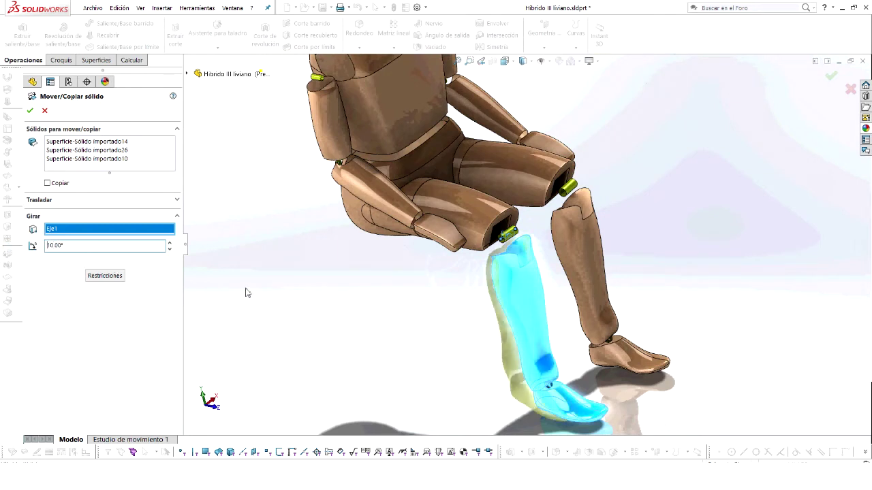
click(169, 249)
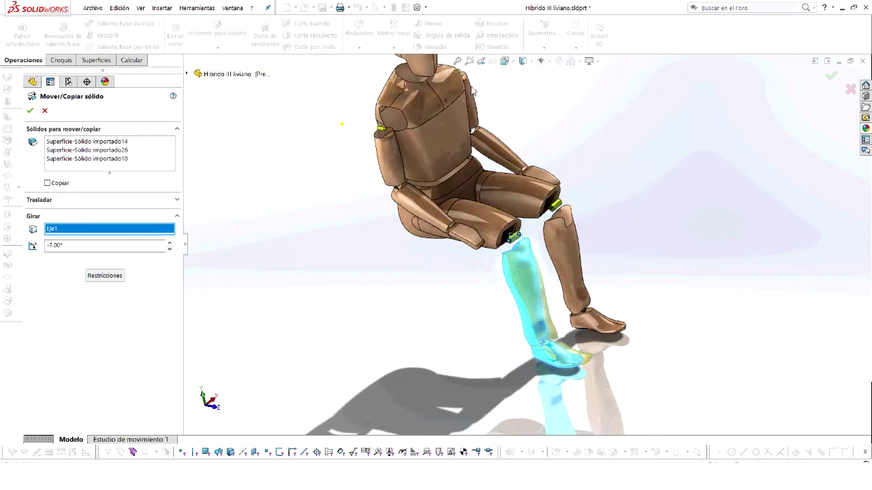
From the right view, decrease the angle to -66° and confirm the bent-knee pose
click(504, 60)
click(533, 100)
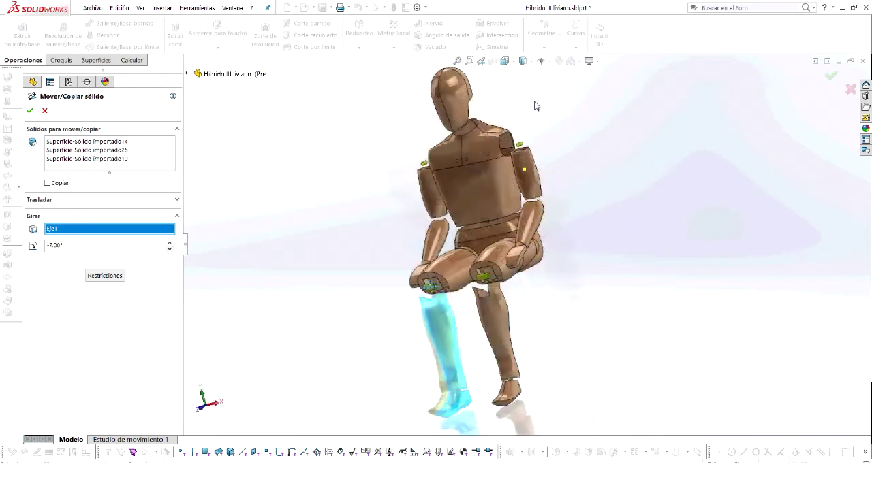
drag(169, 249, 169, 250)
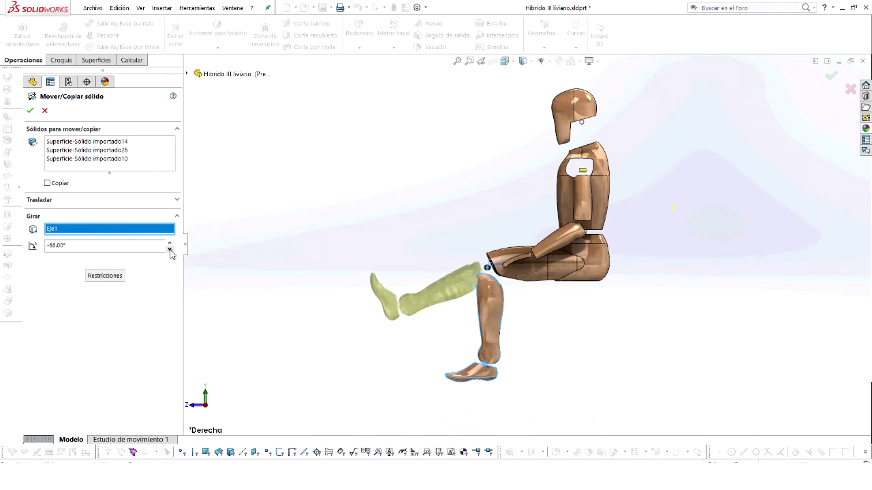
click(30, 111)
middle_drag(311, 216, 470, 204)
mouse_move(644, 265)
middle_down()
mouse_move(579, 218)
mouse_move(580, 255)
middle_up()
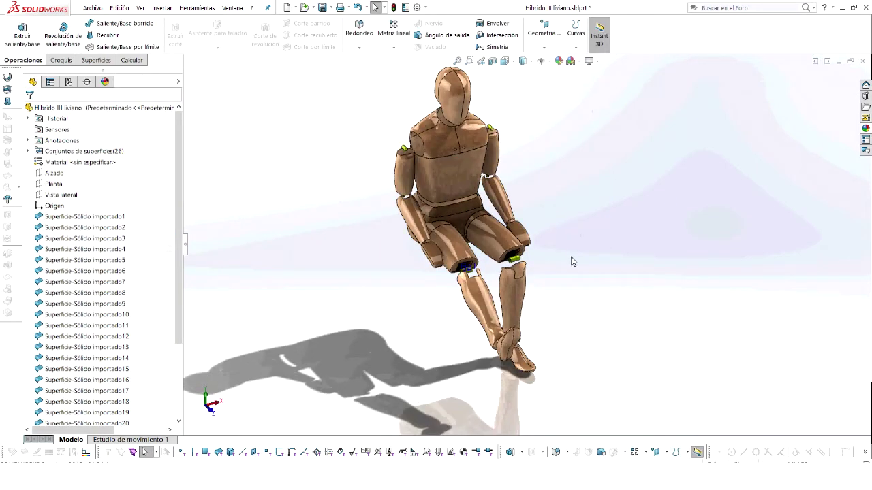
Create a reference axis through the shoulder pin, correcting the face selection
click(544, 45)
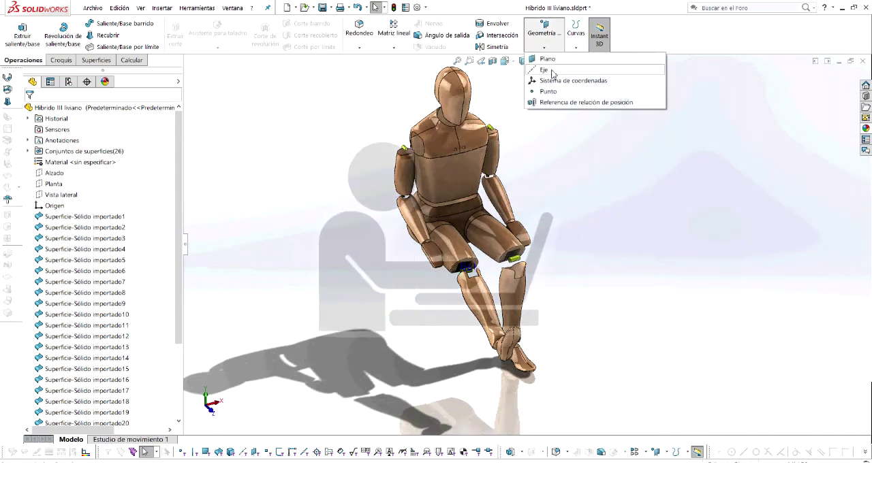
click(544, 70)
scroll(487, 253, down, 5)
scroll(415, 153, up, 3)
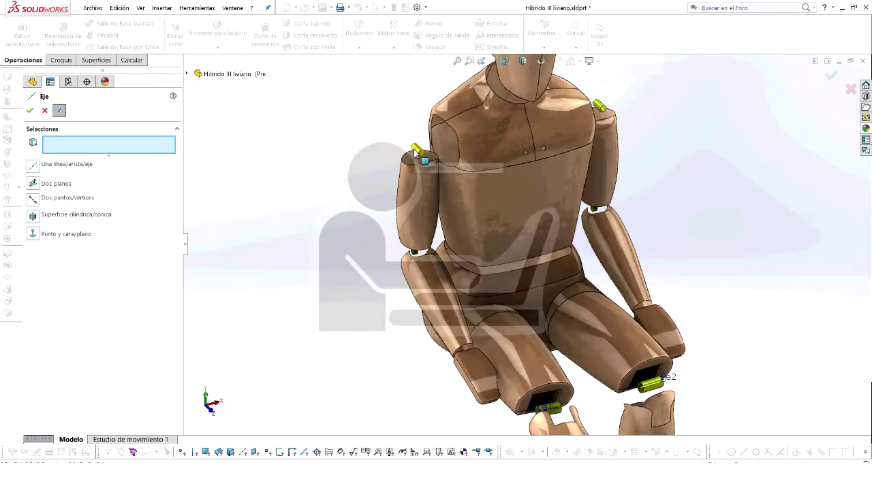
click(415, 153)
right_click(102, 142)
click(142, 150)
click(599, 160)
click(218, 149)
middle_drag(218, 148, 615, 247)
scroll(565, 218, down, 3)
scroll(564, 218, down, 3)
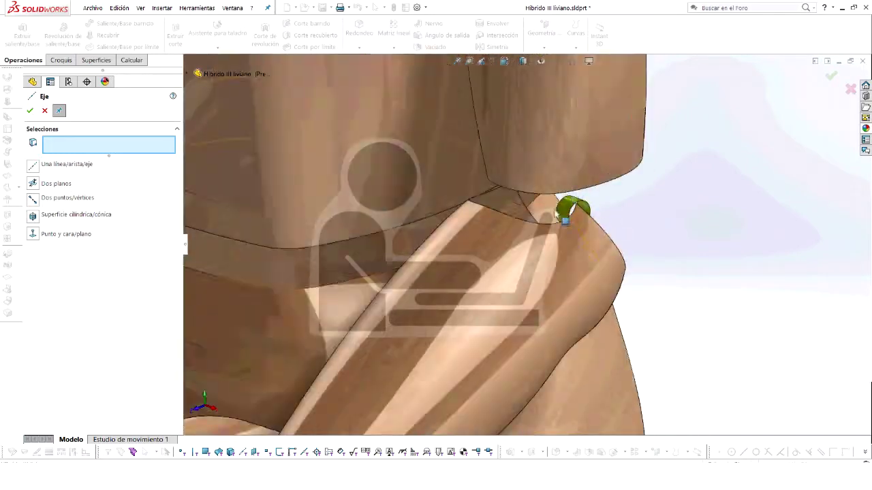
scroll(673, 231, up, 5)
key(Escape)
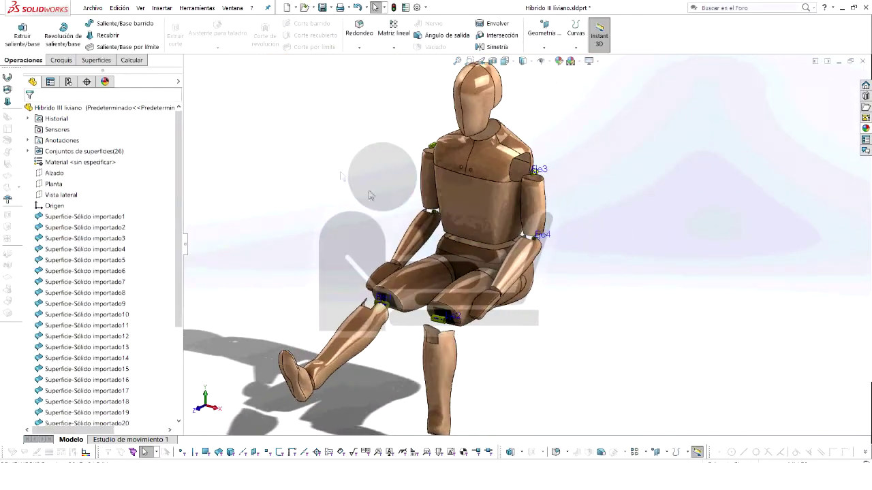
Rotate the arm and hand bodies -7° about Eje3 with Mover/Copiar sólido
click(161, 8)
click(321, 292)
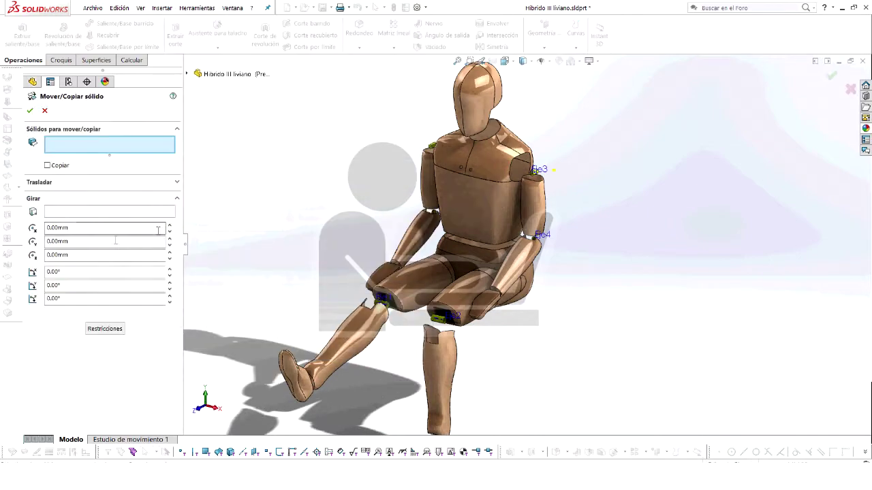
scroll(538, 170, down, 5)
click(467, 227)
click(109, 144)
click(524, 205)
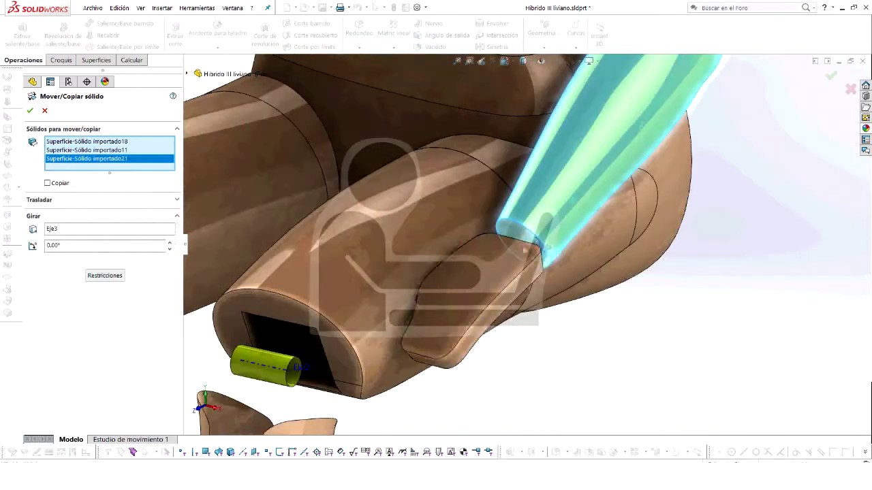
click(525, 250)
scroll(524, 250, up, 5)
click(169, 257)
click(170, 257)
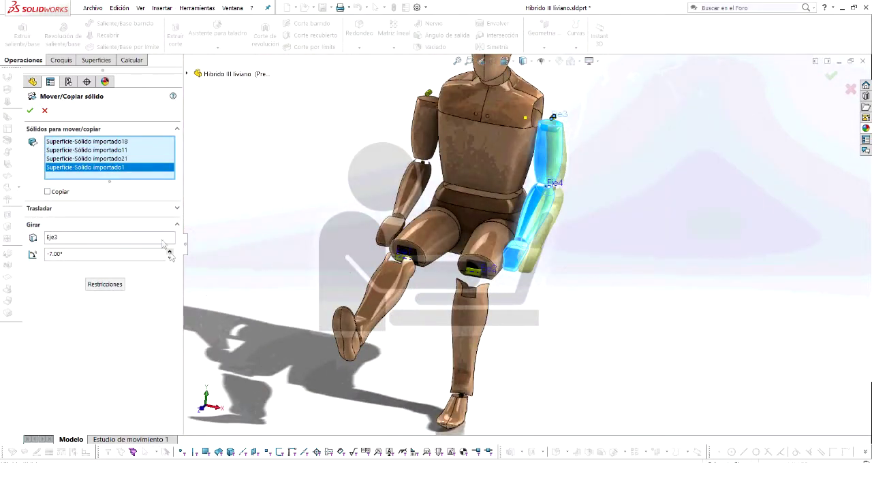
click(31, 111)
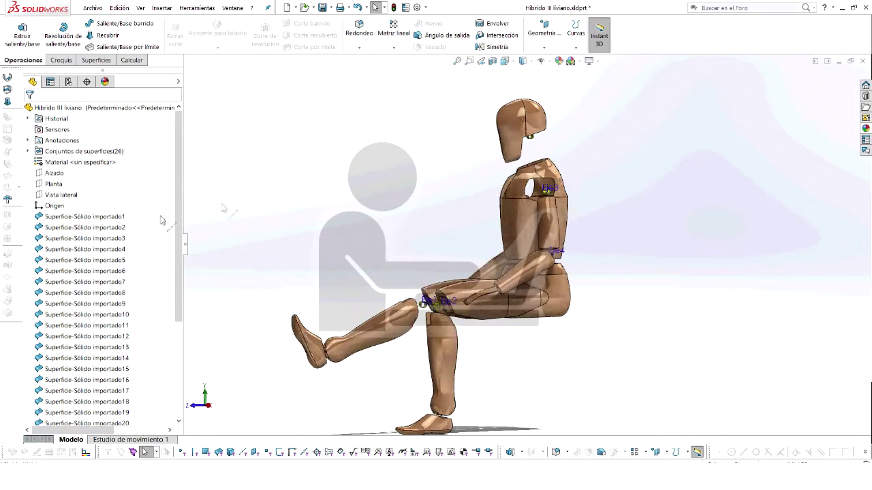
Start sketch Croquis1 on the side plane with the circle tool
click(61, 194)
key(c)
scroll(546, 177, up, 5)
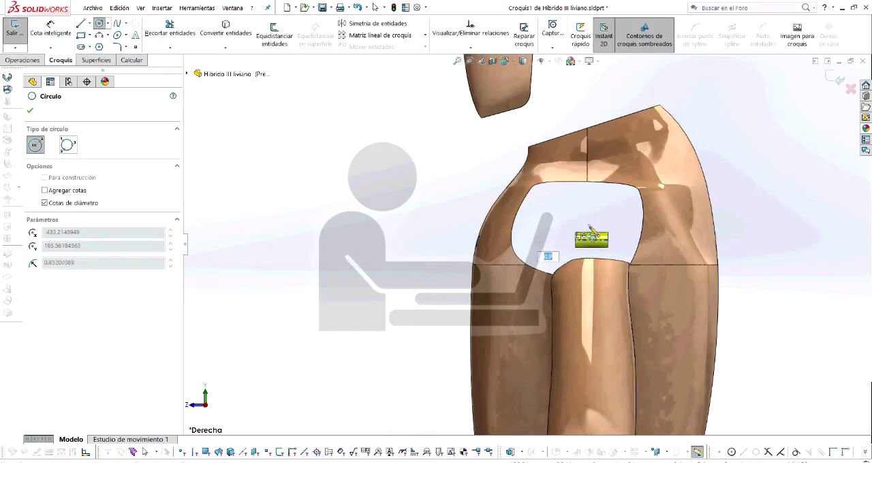
Draw a small circle at the shoulder pin, extrude it as a surface, and move it
drag(585, 219, 595, 220)
key(Escape)
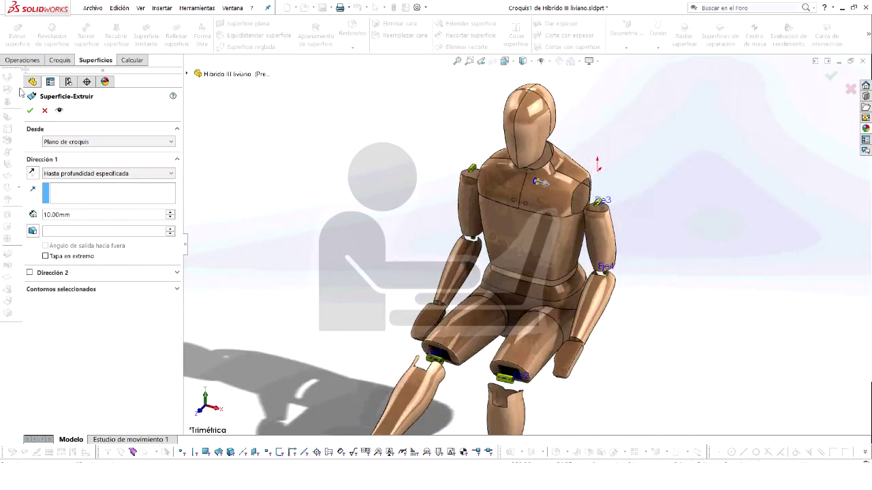
click(30, 110)
scroll(485, 157, up, 5)
scroll(485, 156, down, 5)
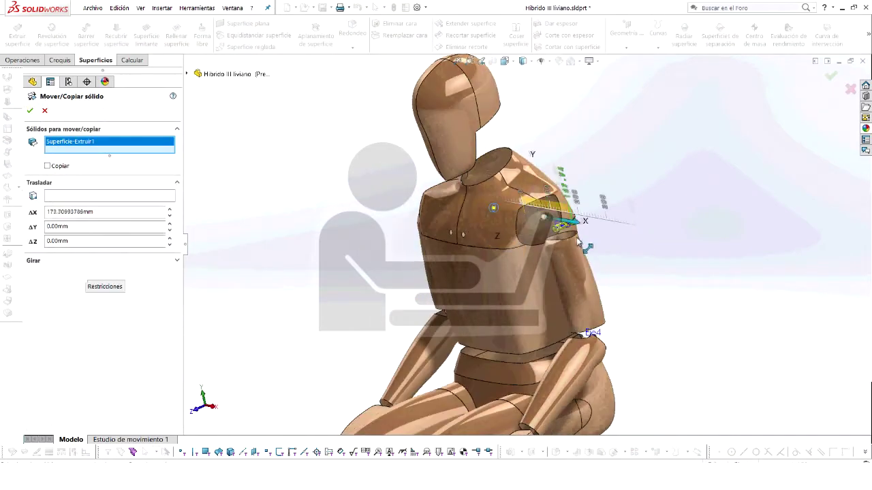
click(30, 110)
scroll(593, 189, up, 5)
scroll(565, 194, down, 5)
scroll(493, 216, up, 5)
scroll(493, 217, down, 5)
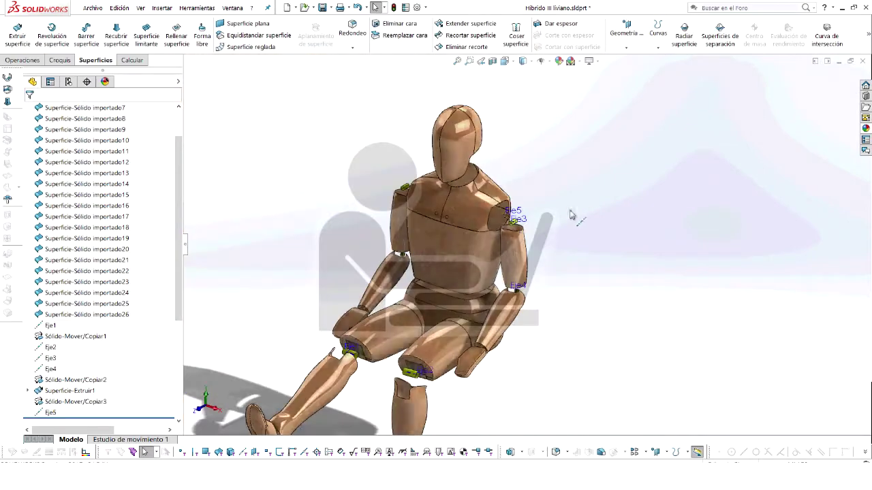
Start Mover/Copiar sólido on three arm bodies about the new shoulder axis Eje5
click(162, 8)
click(334, 197)
click(523, 264)
scroll(523, 264, up, 3)
click(525, 165)
scroll(516, 196, up, 2)
click(33, 286)
click(507, 174)
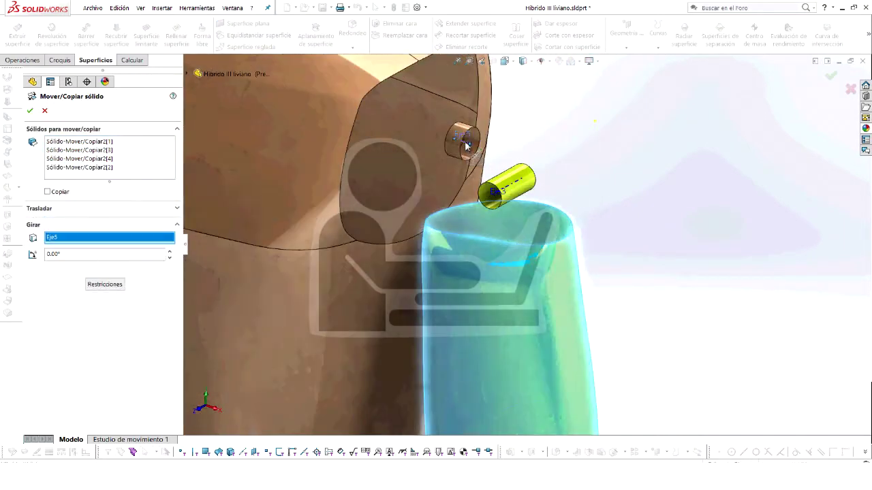
scroll(516, 196, down, 5)
Lower the rotation angle from the right view and confirm Sólido-Mover/Copiar4, raising the arm
click(170, 258)
click(170, 257)
click(504, 61)
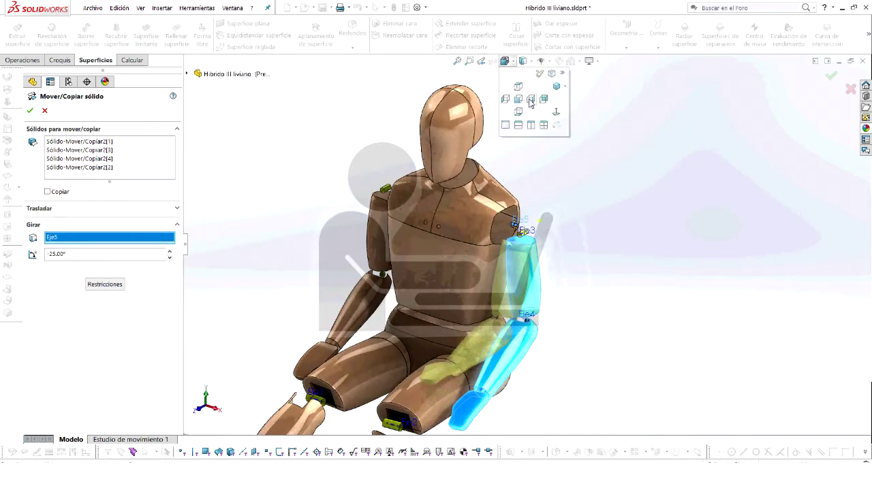
click(530, 101)
click(168, 258)
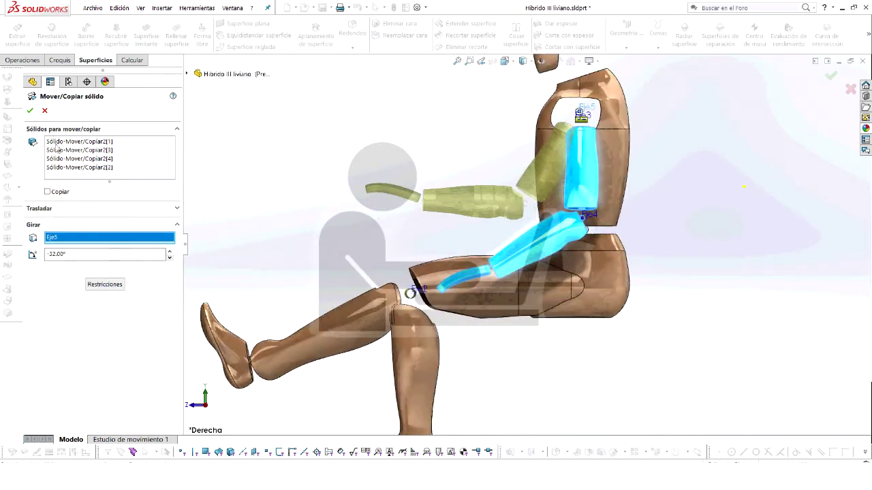
click(30, 110)
middle_drag(356, 169, 525, 251)
click(161, 7)
mouse_move(182, 44)
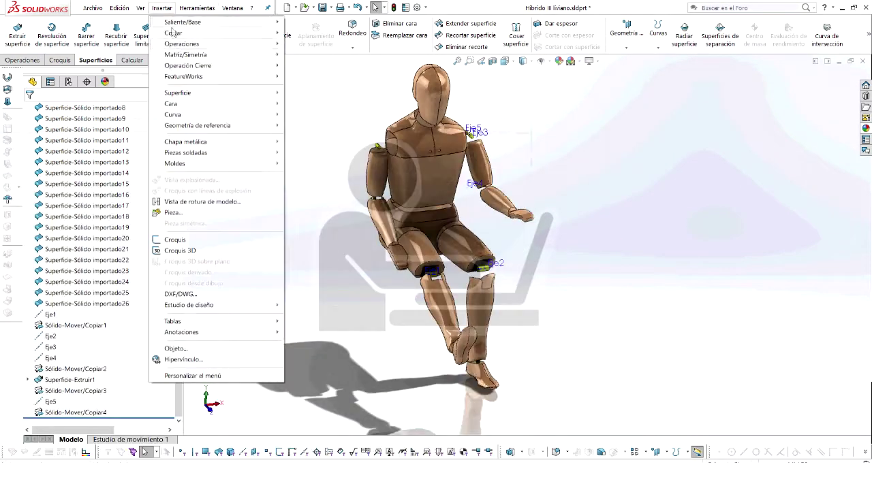
click(320, 298)
scroll(493, 348, down, 5)
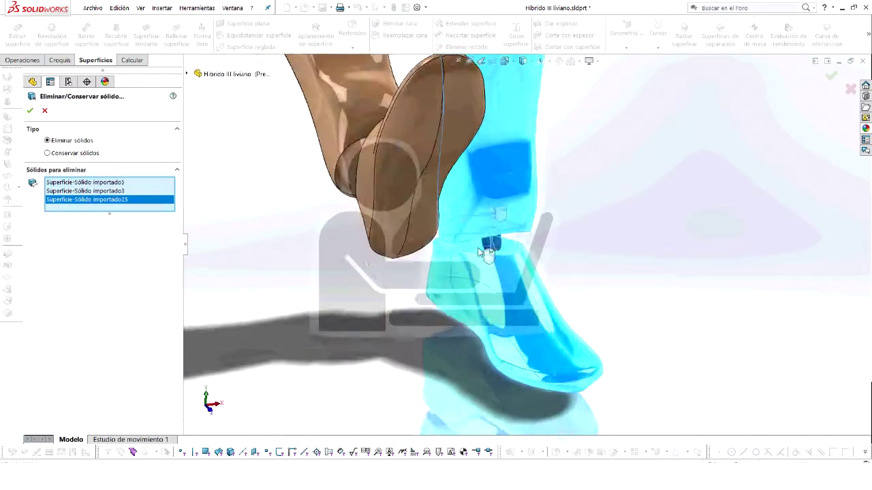
click(476, 273)
click(439, 235)
scroll(429, 217, up, 5)
click(407, 191)
click(414, 126)
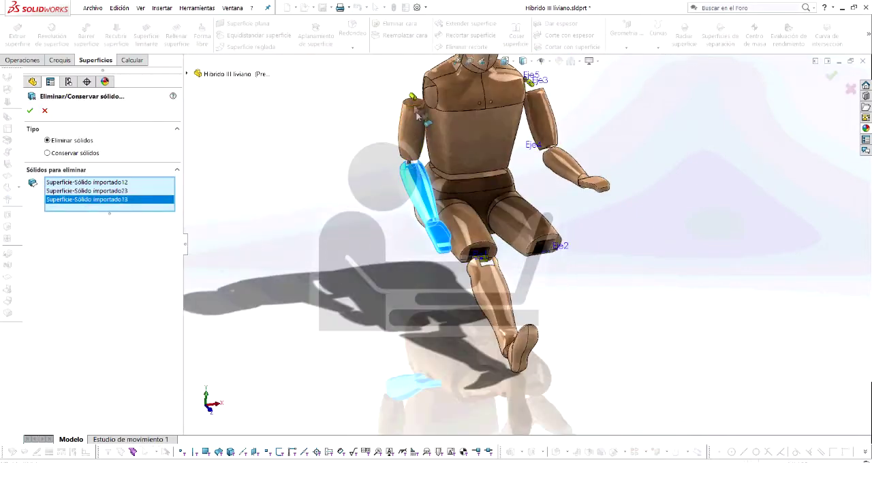
click(408, 109)
key(Return)
key(ctrl+7)
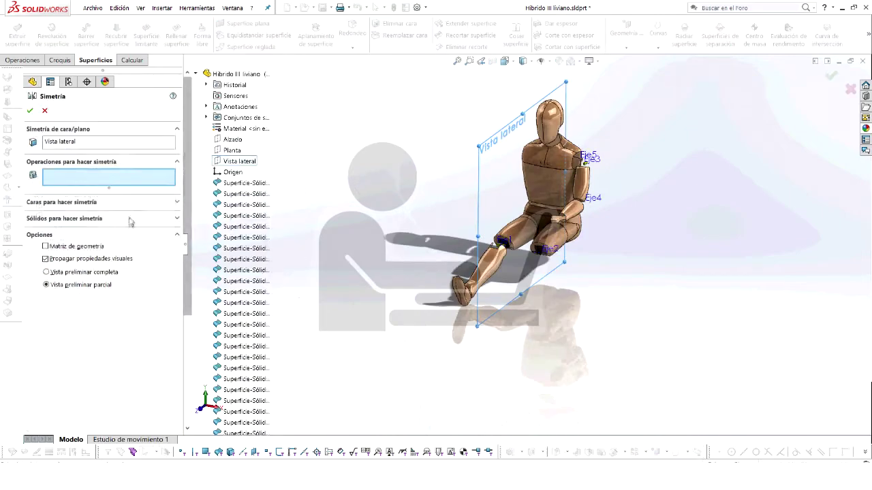
click(64, 194)
scroll(518, 224, down, 5)
click(517, 225)
click(463, 382)
click(555, 119)
scroll(567, 102, up, 3)
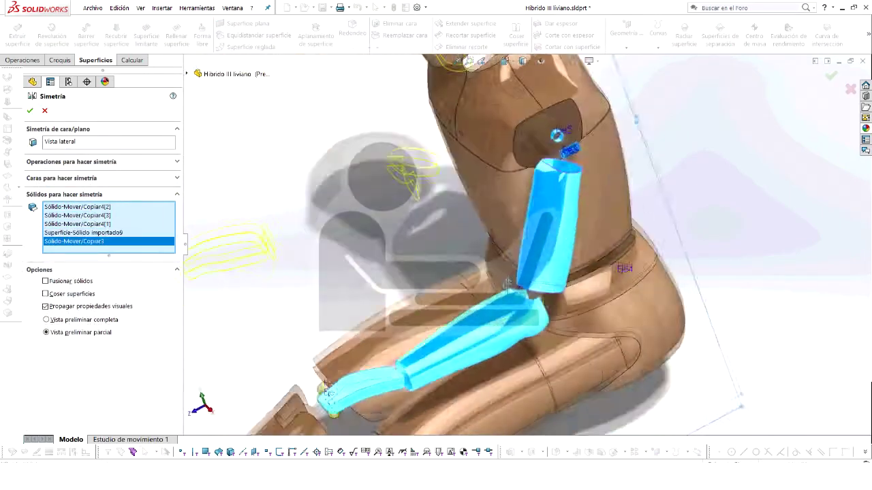
scroll(521, 278, down, 4)
click(522, 278)
click(504, 292)
scroll(504, 293, up, 4)
scroll(479, 279, down, 2)
click(476, 282)
scroll(393, 350, down, 3)
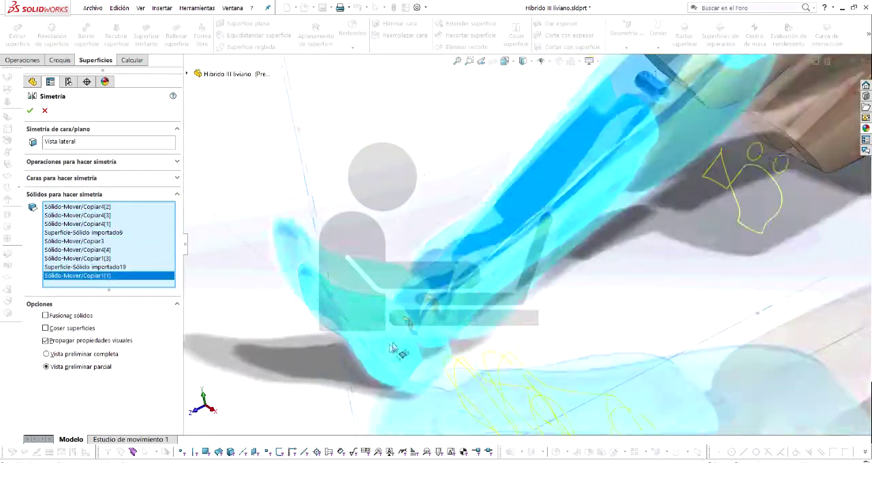
click(453, 292)
key(Return)
scroll(623, 171, up, 5)
middle_drag(622, 171, 372, 141)
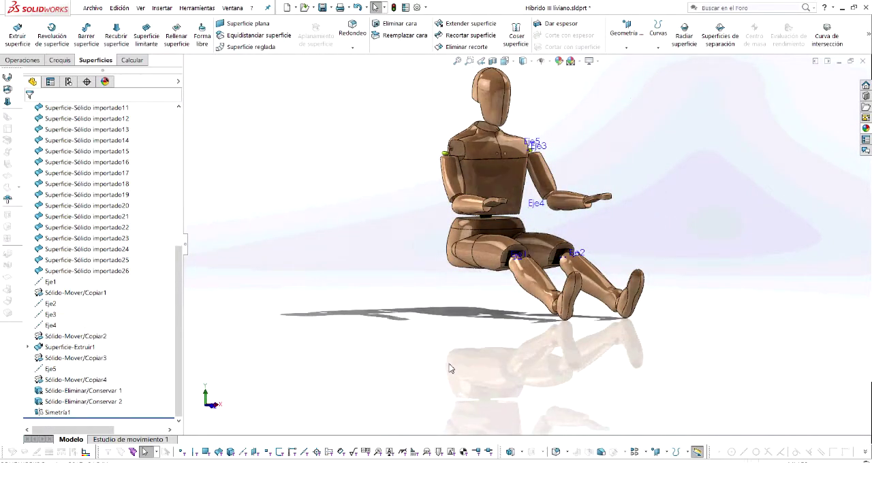
scroll(479, 322, up, 2)
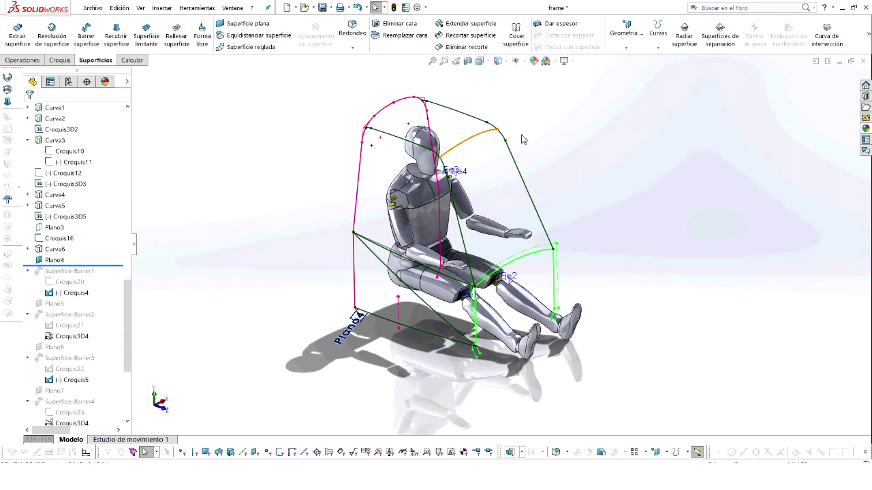
Zoom in and pan across the top corner of the frame's tube outline
scroll(381, 146, down, 2)
scroll(381, 146, down, 4)
scroll(409, 181, down, 4)
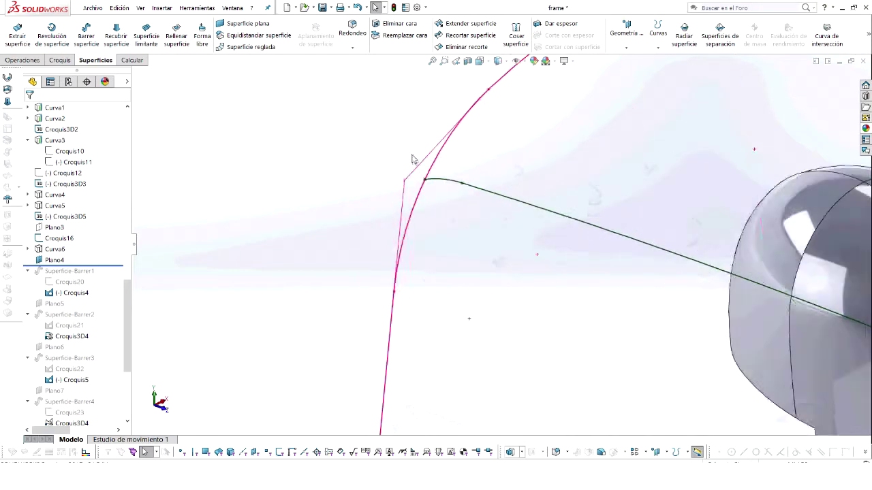
scroll(444, 191, down, 3)
scroll(443, 196, up, 3)
mouse_move(348, 248)
ctrl+middle_down()
mouse_move(427, 154)
mouse_move(388, 166)
mouse_move(375, 154)
mouse_move(415, 208)
mouse_move(372, 316)
mouse_move(424, 279)
mouse_move(423, 304)
mouse_move(439, 229)
mouse_move(427, 271)
mouse_move(470, 206)
ctrl+middle_up()
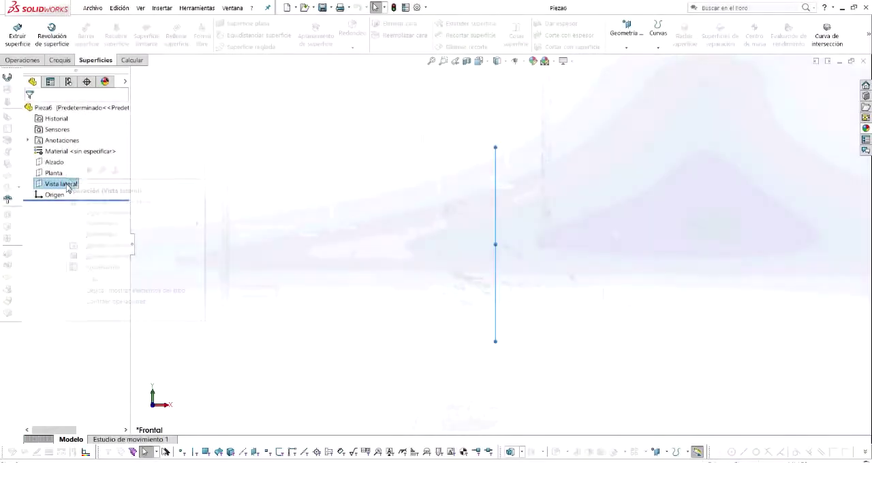
Sketch a 3-point arc on the Vista lateral plane and exit the sketch
right_click(63, 184)
click(80, 171)
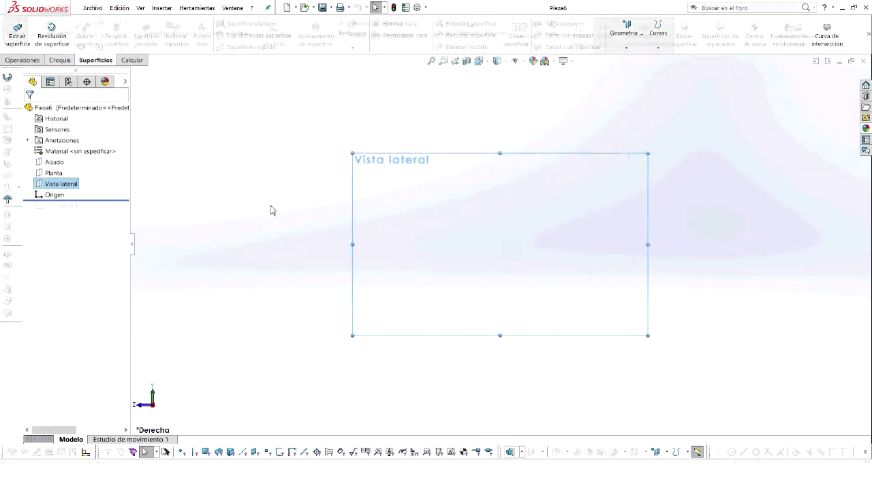
click(102, 37)
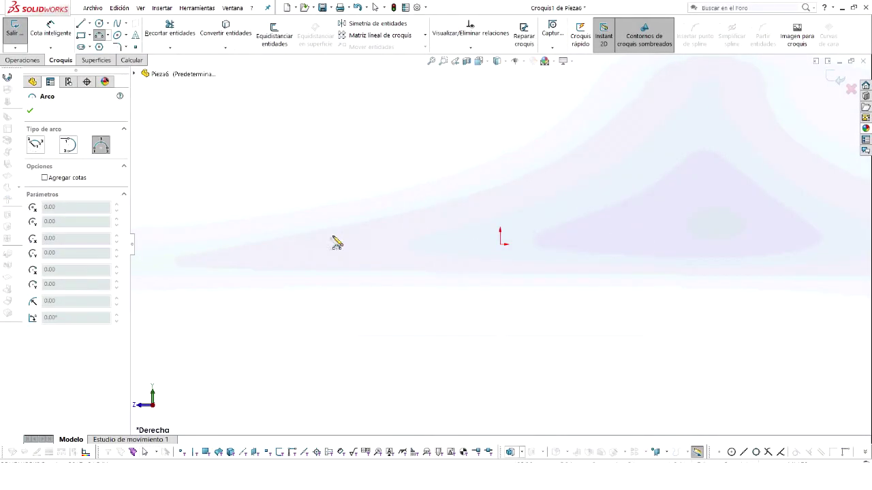
click(711, 236)
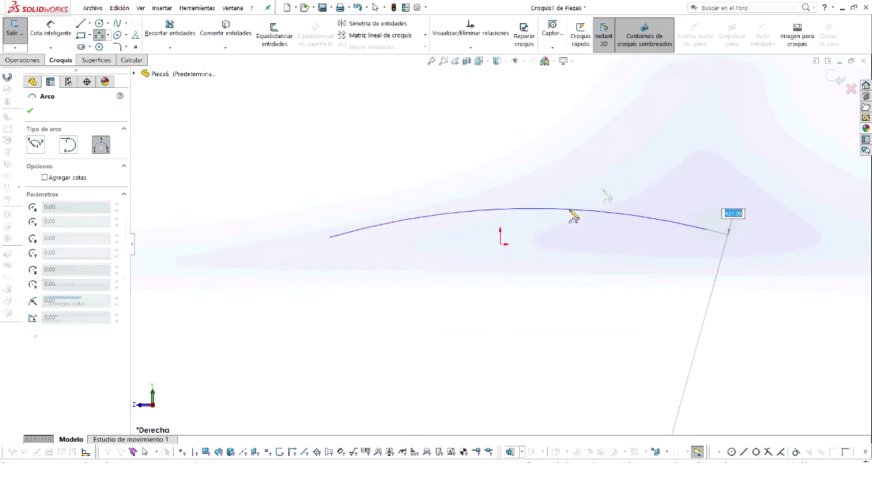
click(571, 217)
key(Escape)
click(836, 80)
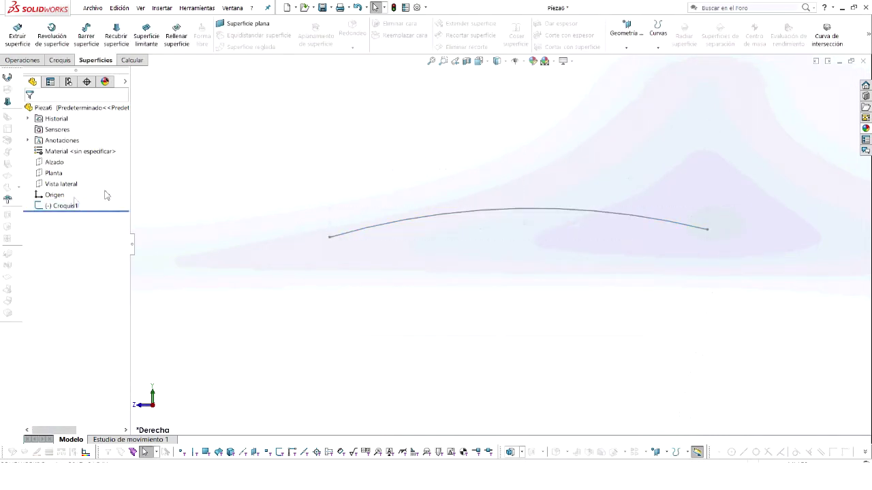
Sketch a second 3-point arc on the Alzado plane
right_click(56, 185)
right_click(54, 164)
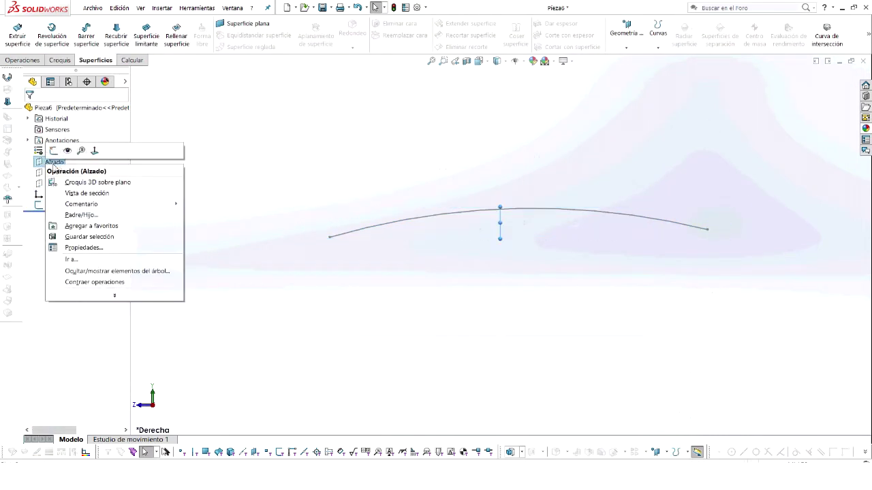
click(53, 150)
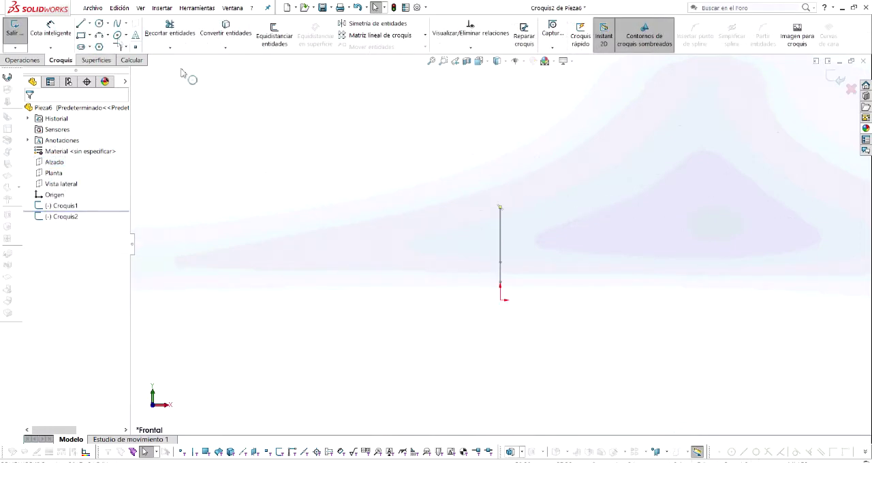
click(99, 35)
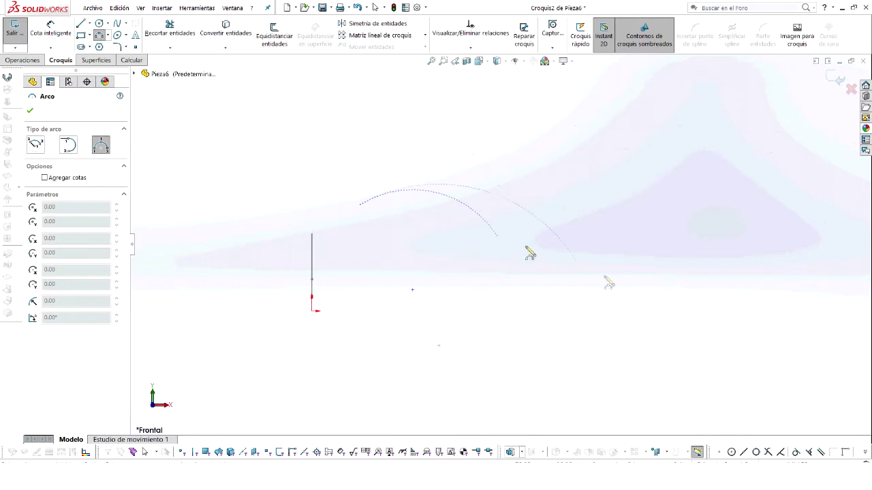
click(708, 300)
click(594, 255)
key(Escape)
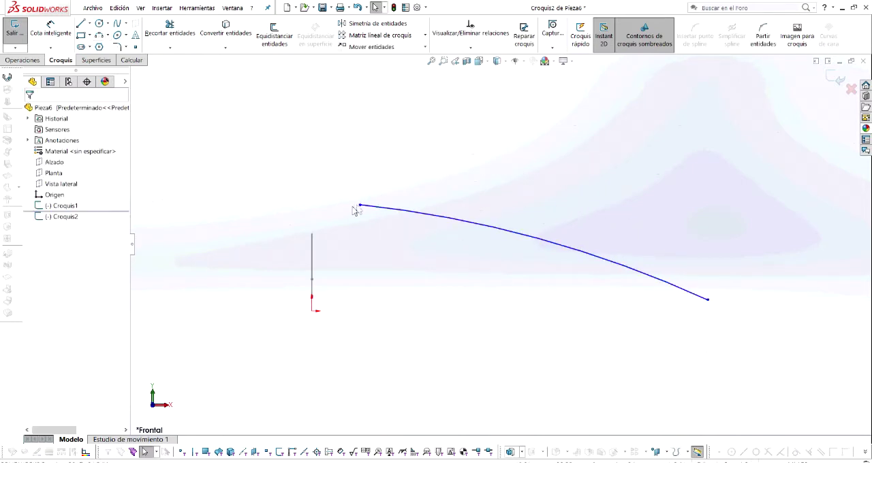
Add a Perforar relation between the second arc's endpoint and Arco1, then check it
click(360, 205)
mouse_move(360, 206)
middle_down()
mouse_move(298, 256)
mouse_move(348, 246)
middle_up()
ctrl+click(291, 245)
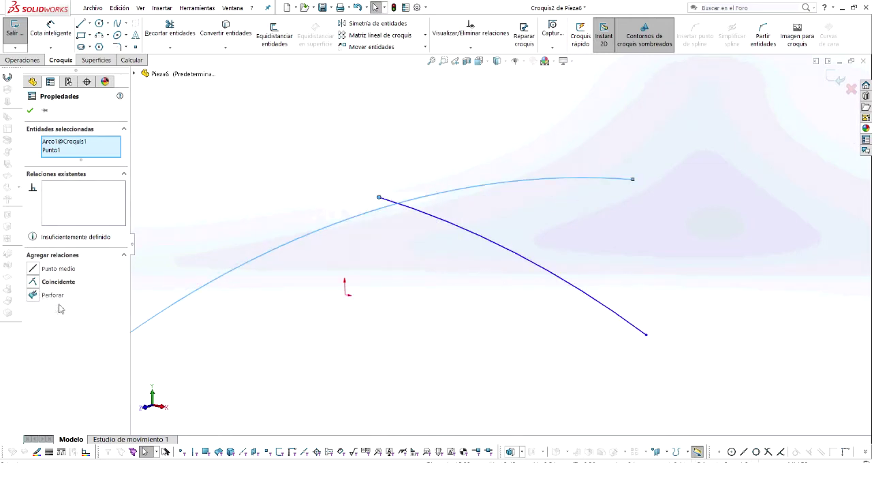
click(33, 297)
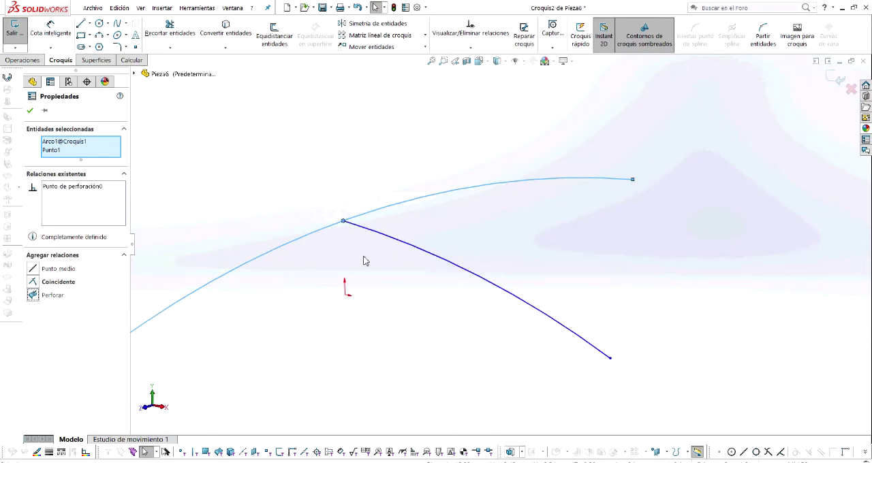
key(Escape)
scroll(352, 243, down, 1)
scroll(414, 211, down, 2)
scroll(461, 234, down, 2)
scroll(446, 245, down, 2)
click(443, 244)
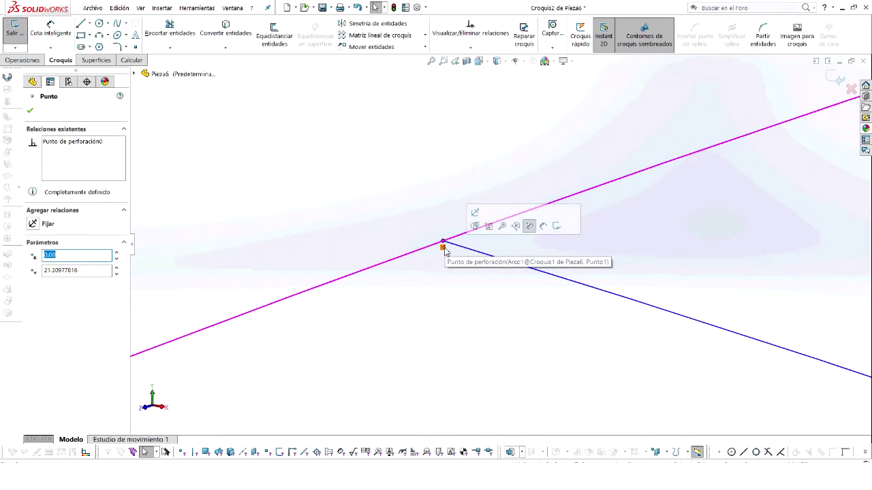
click(443, 288)
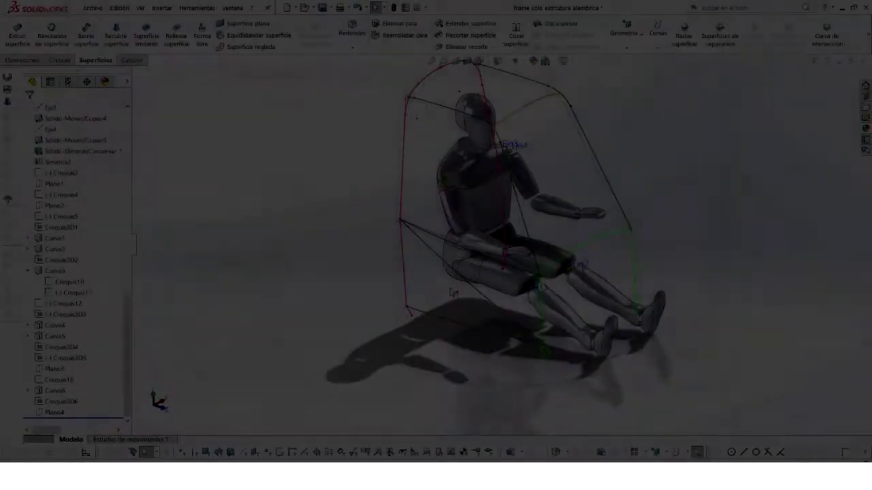
Create Plano5 through Punto8@Croquis4, perpendicular to Línea3@Croquis4
scroll(386, 332, down, 2)
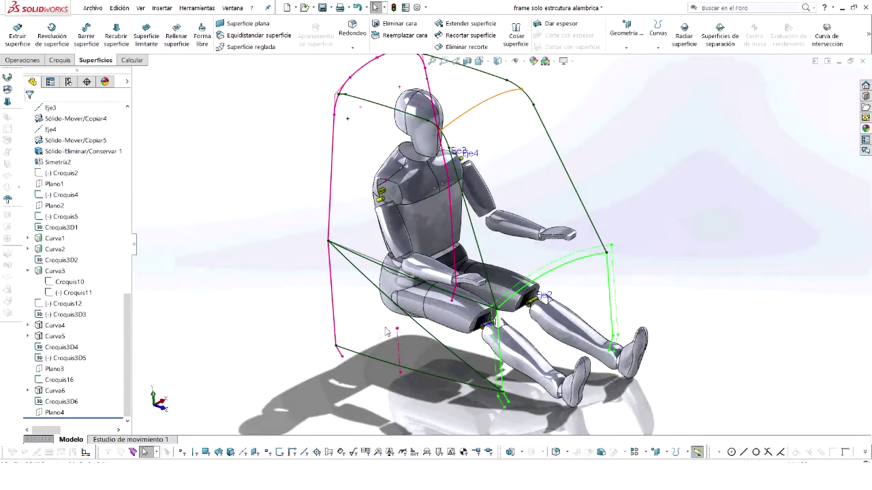
click(626, 47)
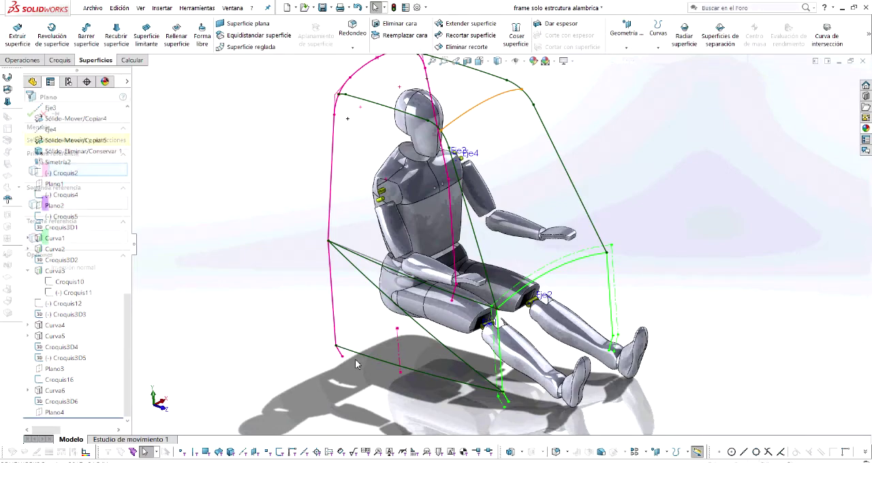
scroll(354, 358, down, 3)
scroll(388, 344, down, 3)
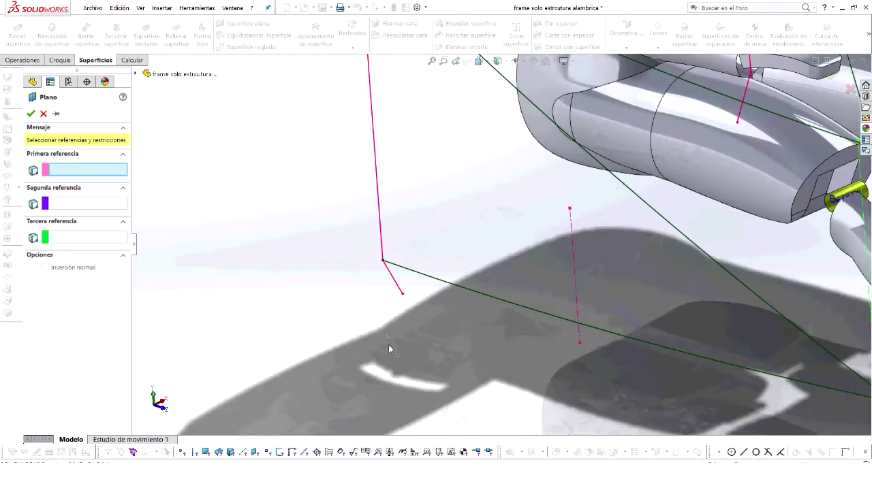
click(403, 297)
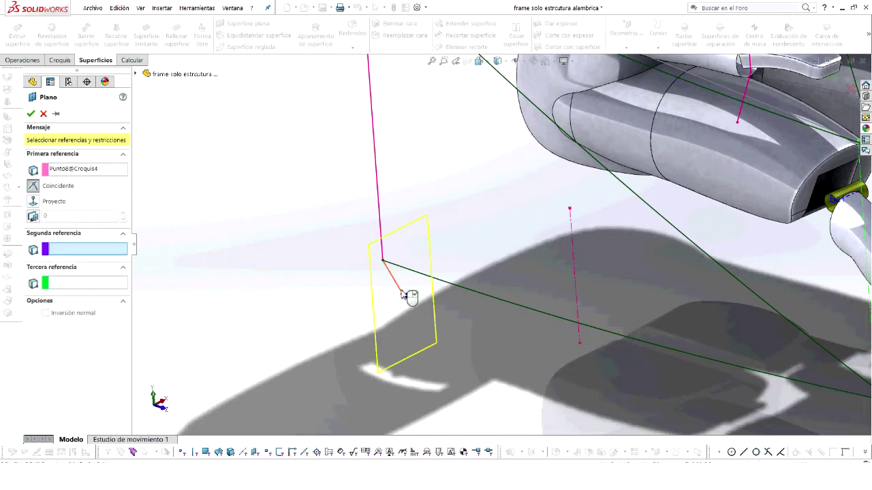
click(404, 295)
scroll(412, 298, down, 2)
scroll(426, 294, down, 2)
scroll(434, 292, down, 2)
middle_drag(424, 273, 526, 293)
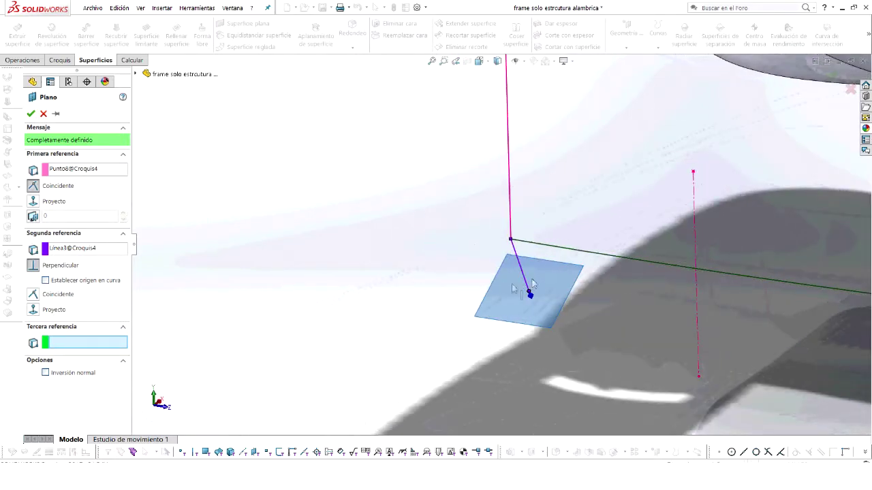
click(32, 113)
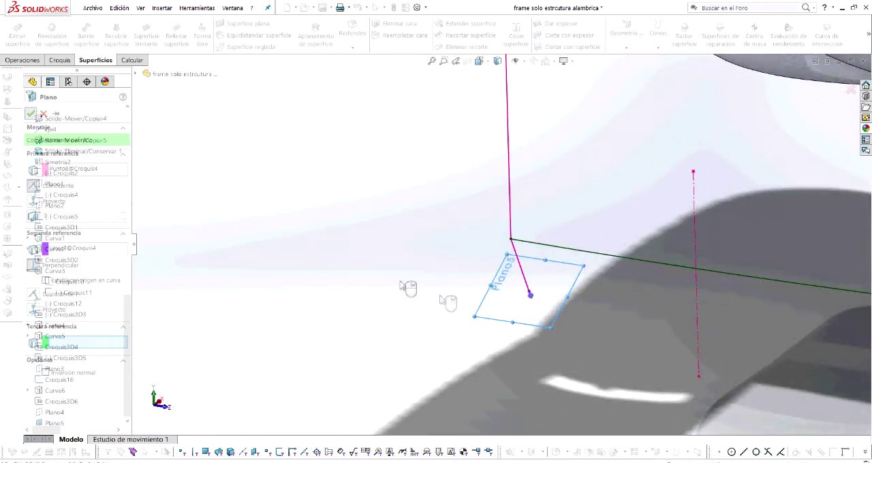
Start a new sketch on Plano5
right_click(528, 312)
click(501, 322)
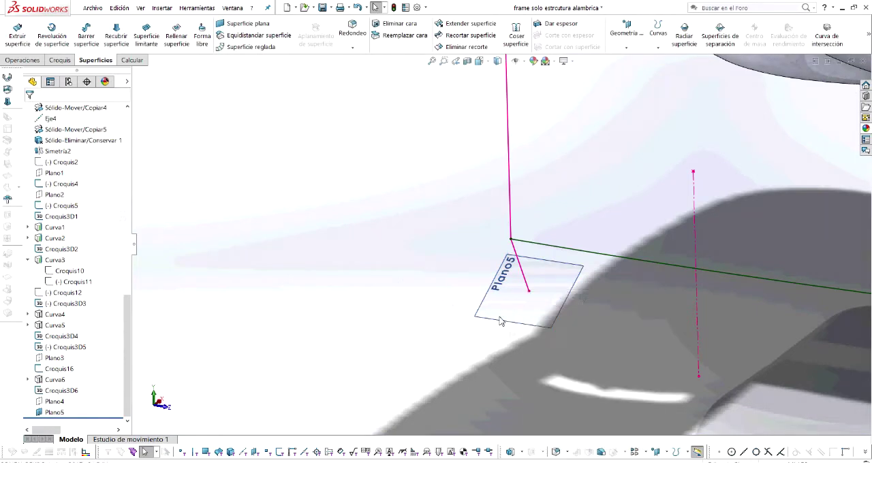
right_click(503, 325)
click(523, 292)
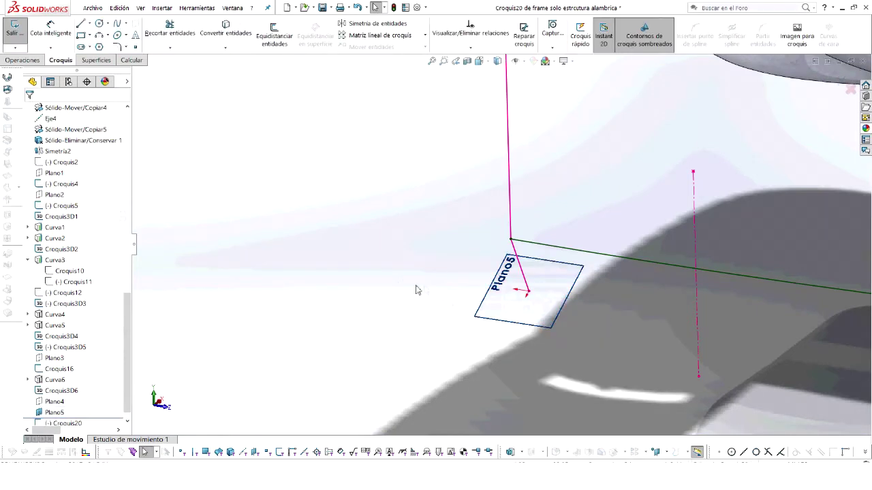
Draw a circle centred at the frame line's corner endpoint and dimension it to Ø50 mm
right_drag(416, 282, 463, 286)
click(529, 292)
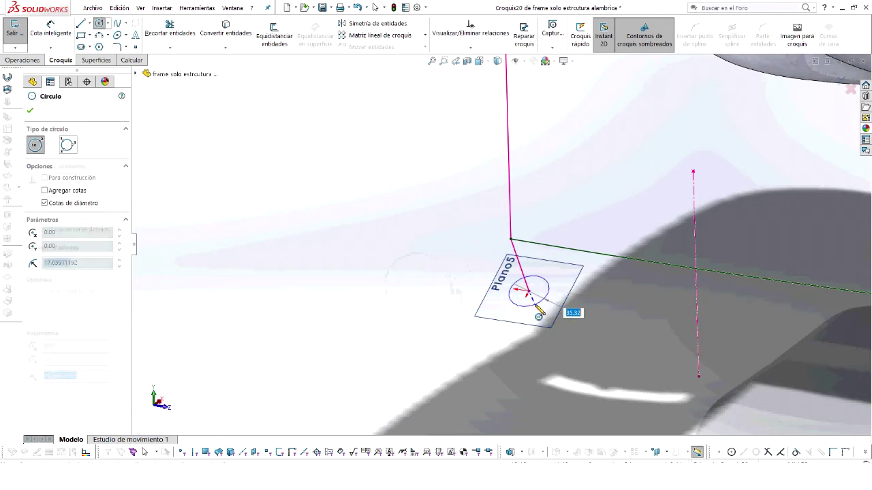
click(538, 314)
right_drag(538, 340, 575, 302)
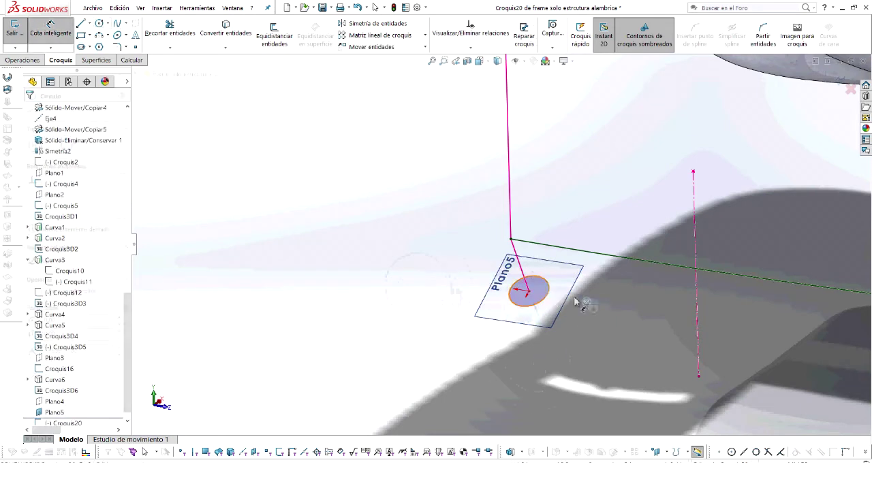
click(576, 301)
click(598, 299)
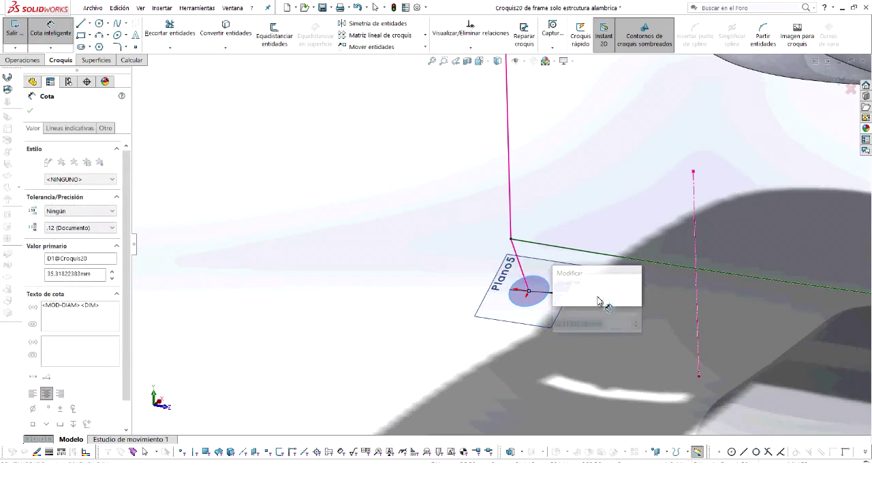
text(50)
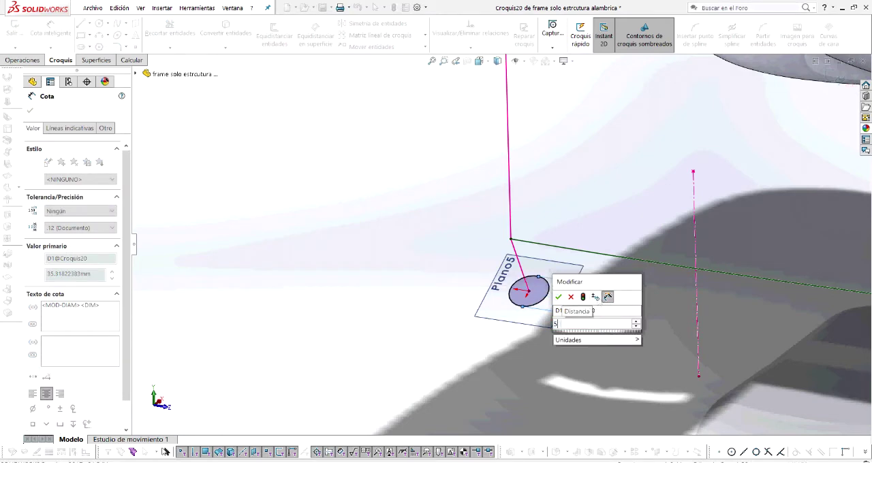
key(Return)
mouse_move(597, 301)
middle_down()
mouse_move(634, 218)
mouse_move(490, 212)
middle_up()
key(Escape)
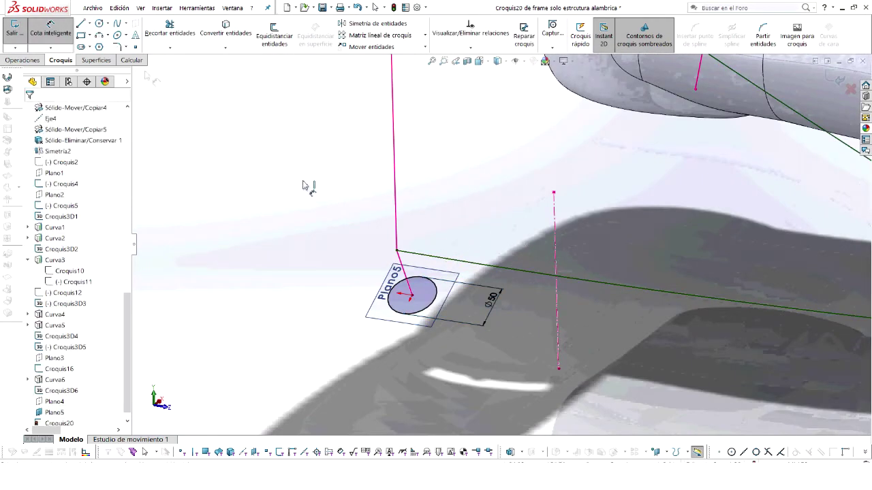
click(108, 62)
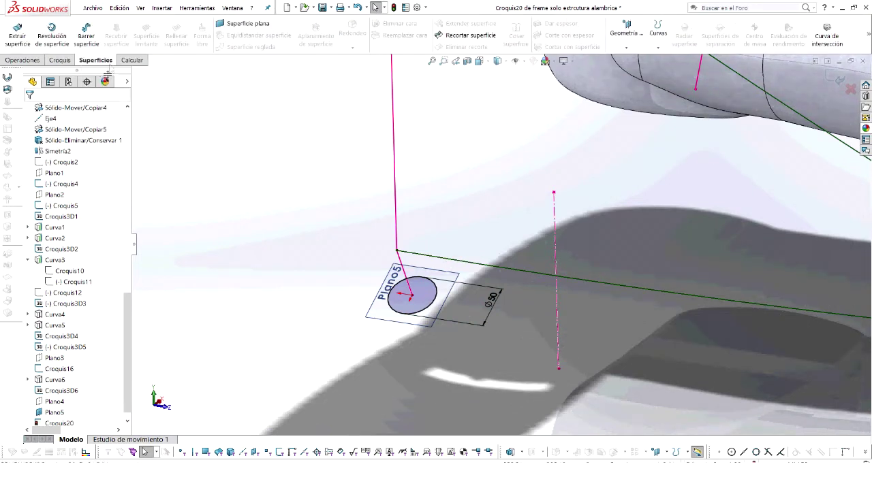
click(85, 39)
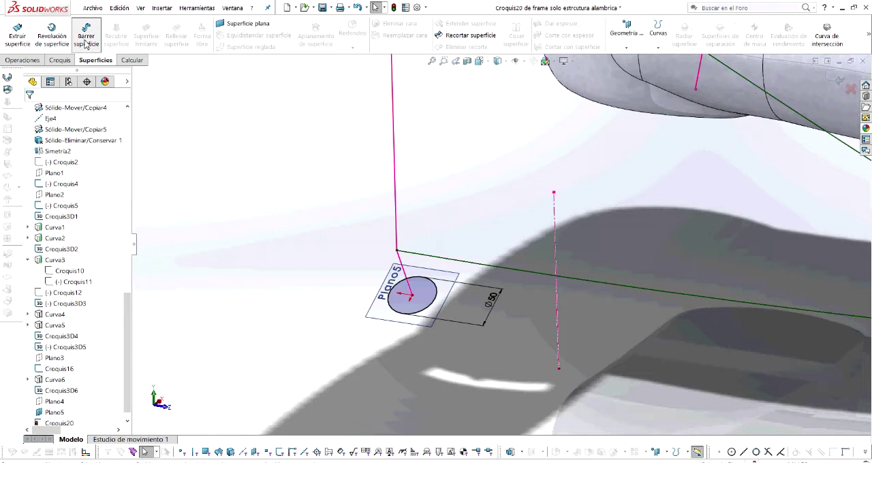
Sweep the Croquis20 circle along the pink rear hoop curves, creating Superficie-Barrer1
click(431, 306)
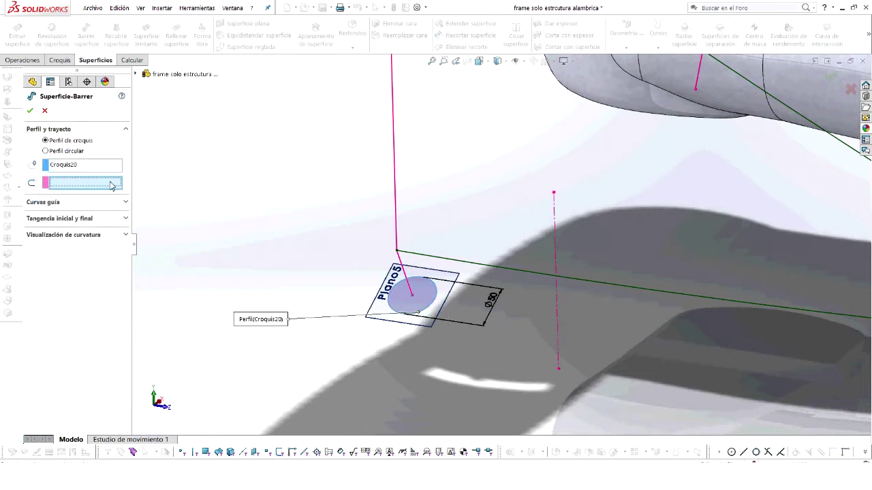
scroll(345, 189, up, 2)
scroll(327, 222, up, 2)
scroll(401, 252, up, 2)
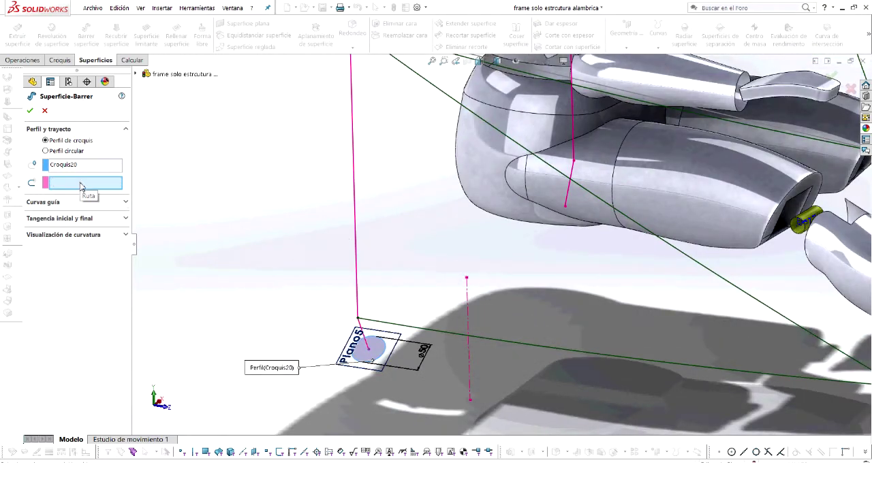
right_click(398, 260)
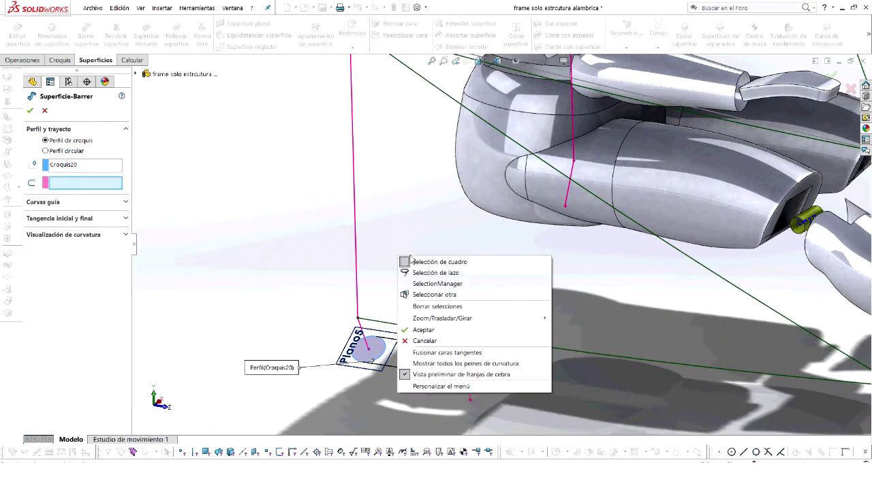
click(442, 284)
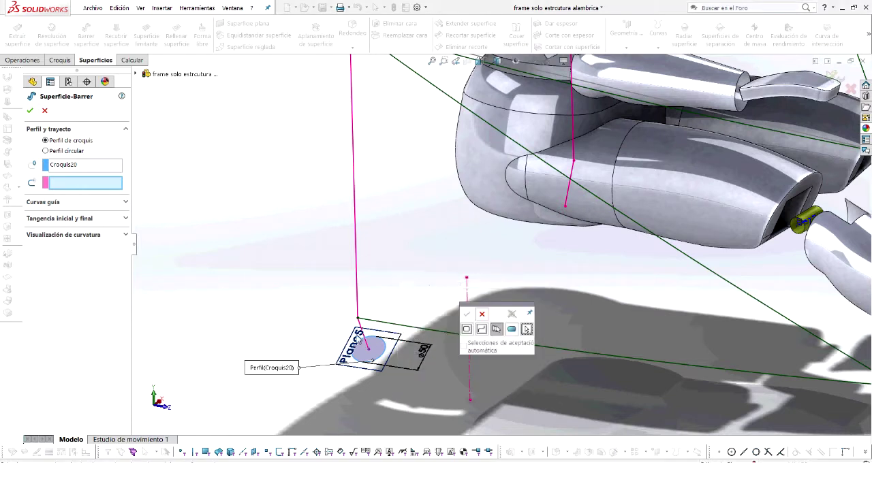
click(496, 330)
click(369, 334)
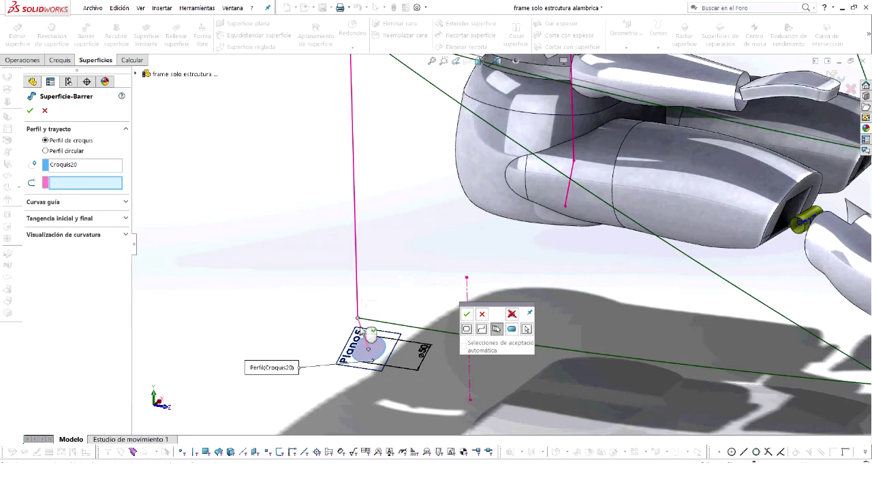
key(f)
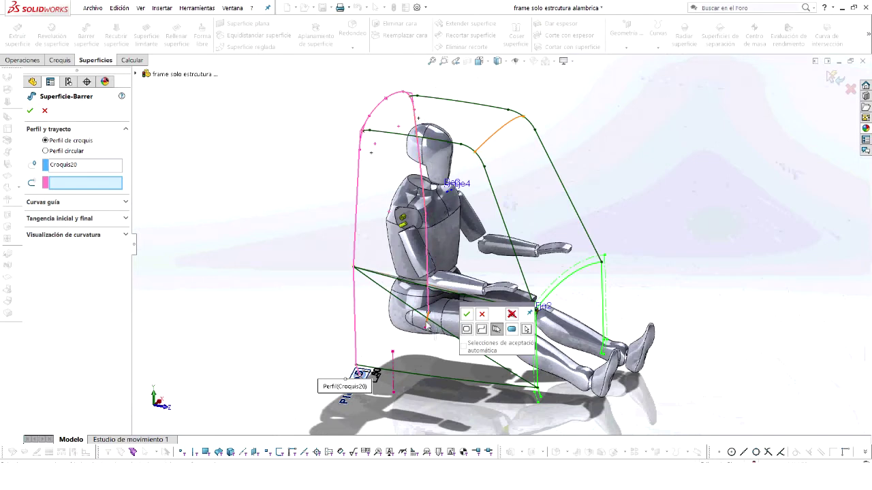
click(428, 328)
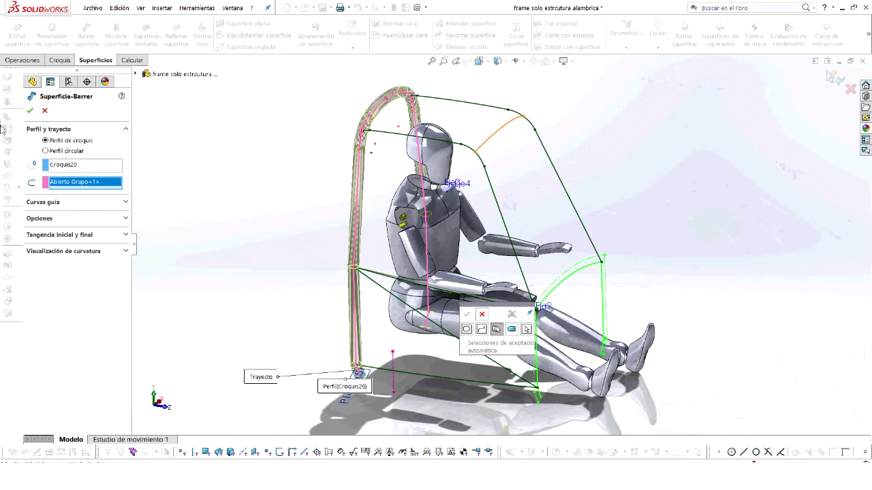
click(30, 111)
mouse_move(340, 177)
middle_down()
mouse_move(362, 201)
mouse_move(347, 196)
mouse_move(480, 200)
middle_up()
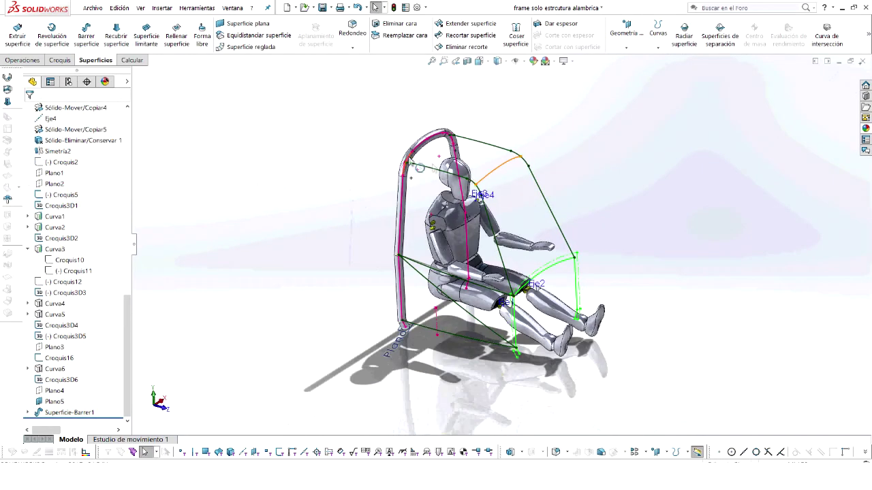
Create Plano6, sketch a circle profile on it, and sweep it along the front hoop
scroll(494, 282, down, 1)
scroll(490, 289, down, 1)
scroll(485, 303, down, 2)
scroll(481, 317, down, 2)
click(453, 310)
click(466, 304)
key(Return)
drag(368, 273, 393, 266)
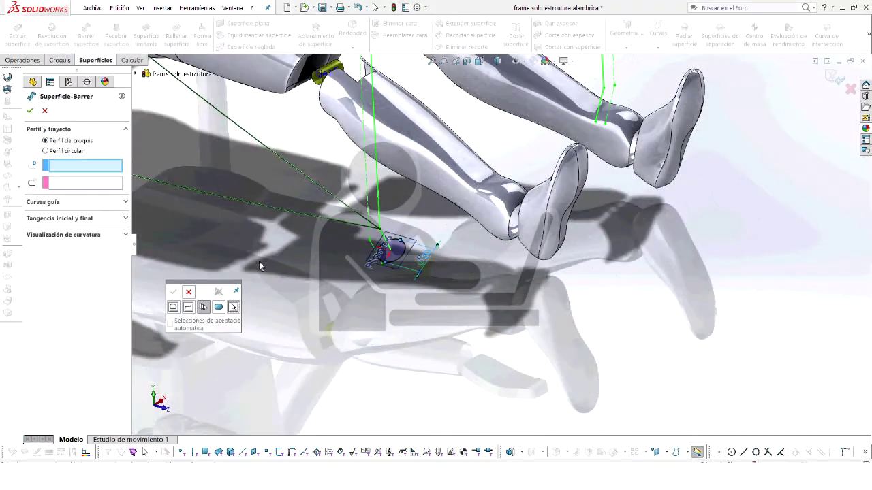
click(397, 254)
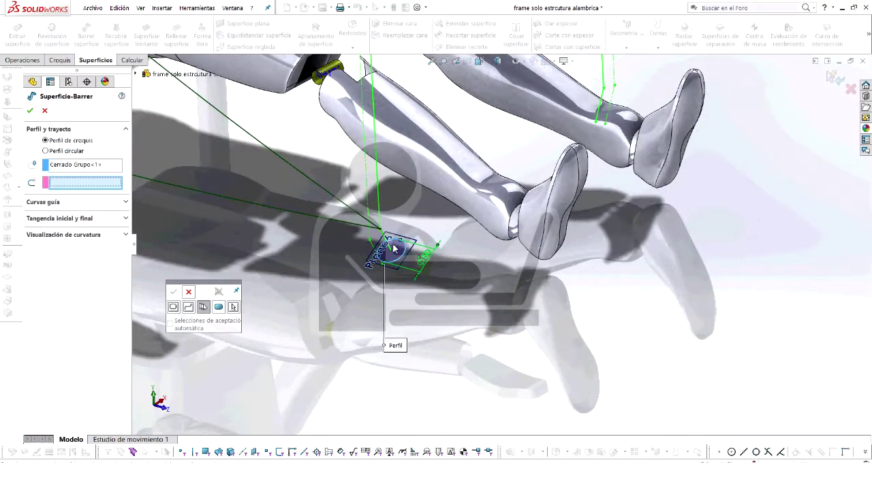
middle_drag(392, 225, 542, 198)
click(535, 305)
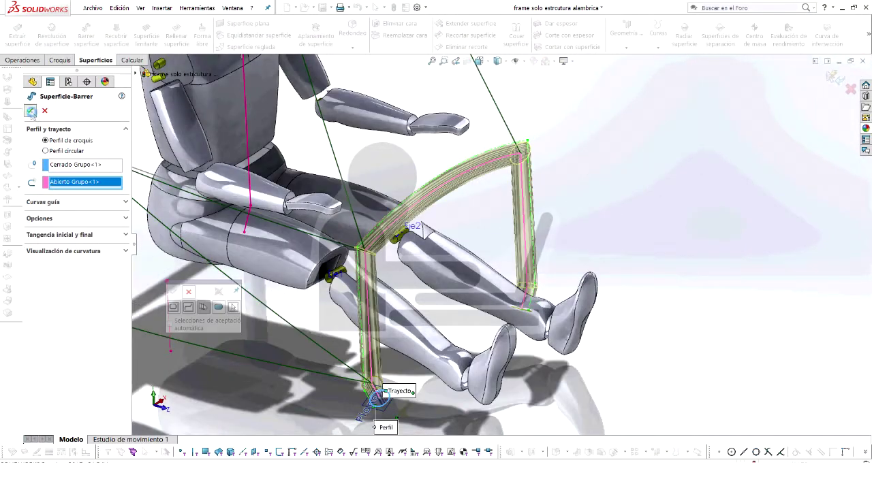
click(173, 292)
Create Plano7 at Punto13 and sketch a Ø50 circle profile on it
middle_drag(408, 272, 354, 306)
click(299, 333)
right_click(341, 319)
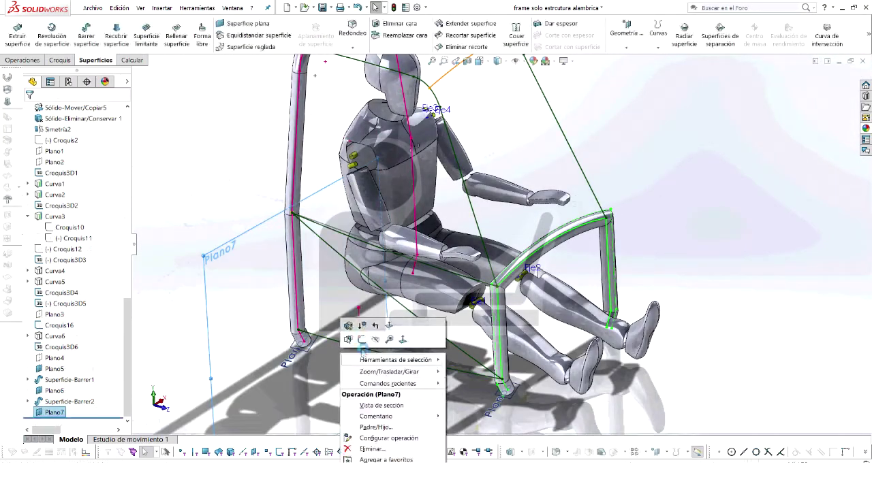
click(356, 322)
scroll(344, 310, down, 5)
scroll(334, 286, down, 3)
click(355, 265)
click(289, 243)
text(50)
key(Return)
scroll(273, 204, up, 5)
key(Escape)
click(95, 60)
Sweep the Plano7 circle along the lower rail line to make Superficie-Barrer3
click(17, 34)
click(86, 34)
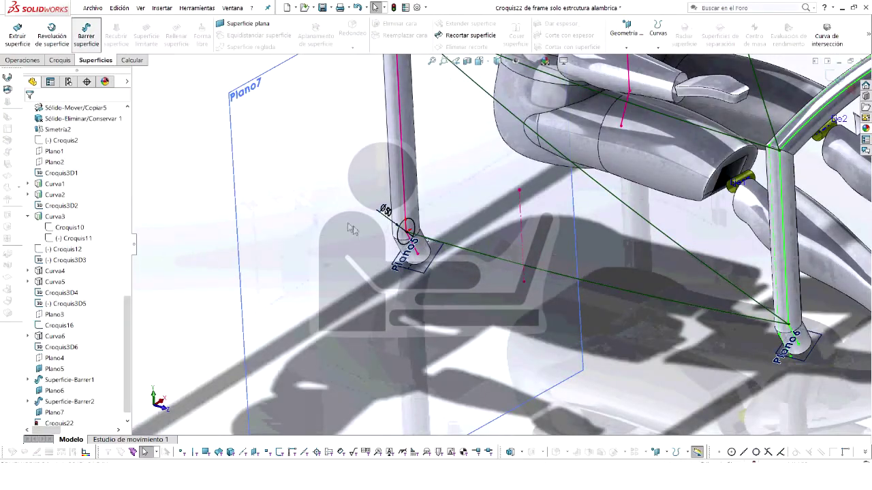
click(471, 253)
key(Return)
scroll(382, 259, down, 5)
right_click(365, 124)
click(439, 171)
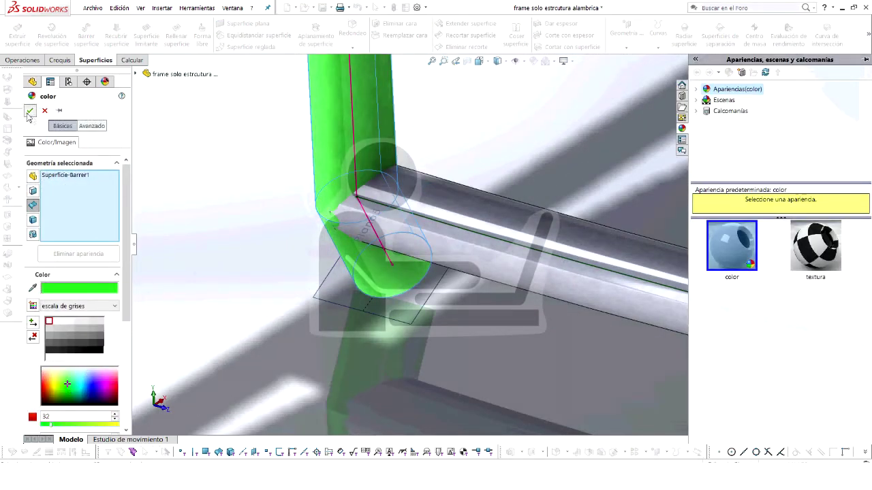
Apply green to Superficie-Barrer1 and bright magenta to Superficie-Barrer3
click(30, 111)
right_click(508, 226)
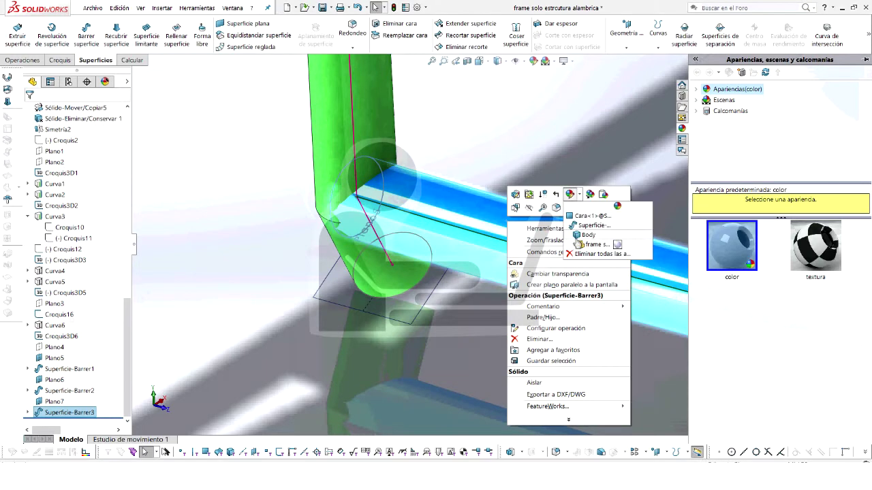
click(578, 241)
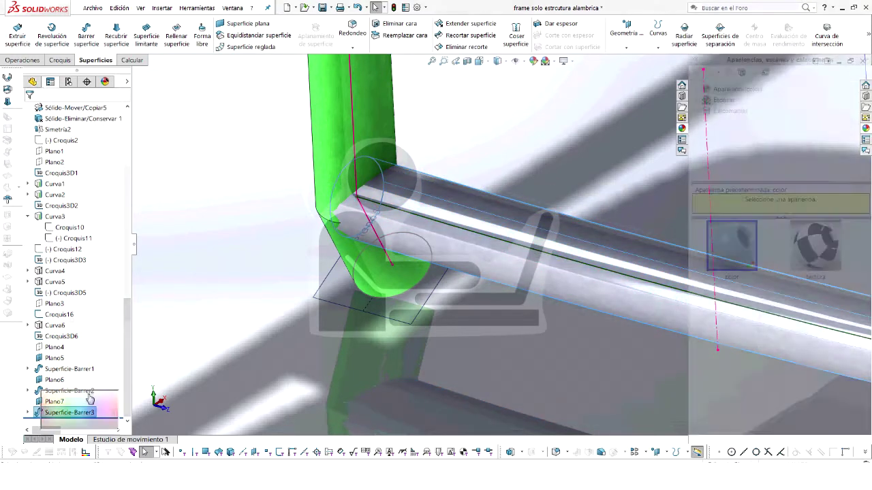
click(106, 394)
click(106, 391)
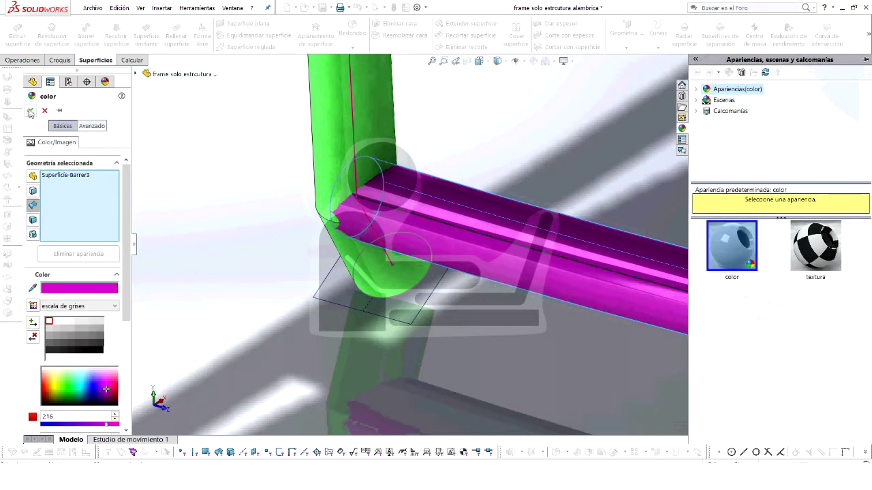
click(31, 112)
scroll(408, 218, down, 5)
mouse_move(414, 224)
middle_down()
mouse_move(418, 181)
mouse_move(414, 214)
middle_up()
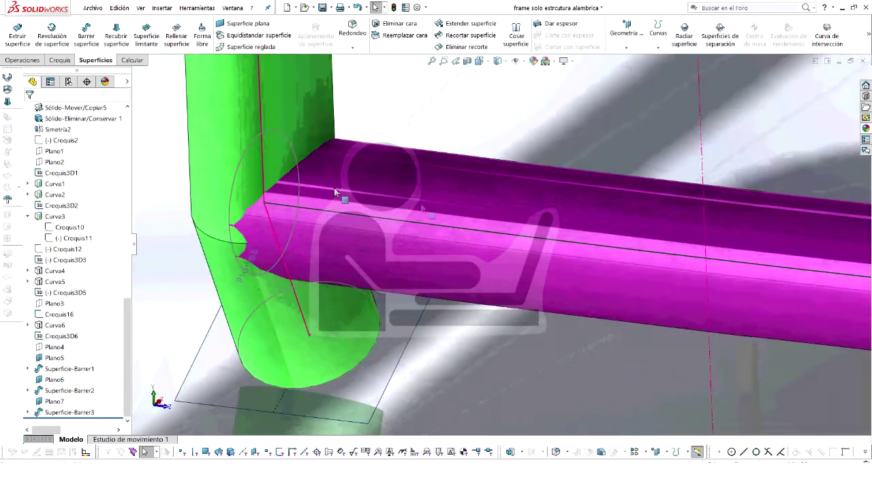
middle_drag(334, 192, 418, 191)
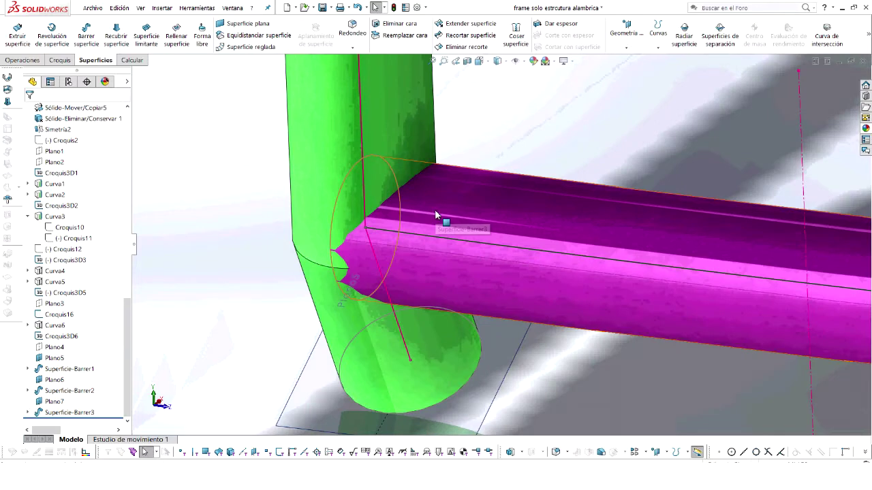
click(470, 36)
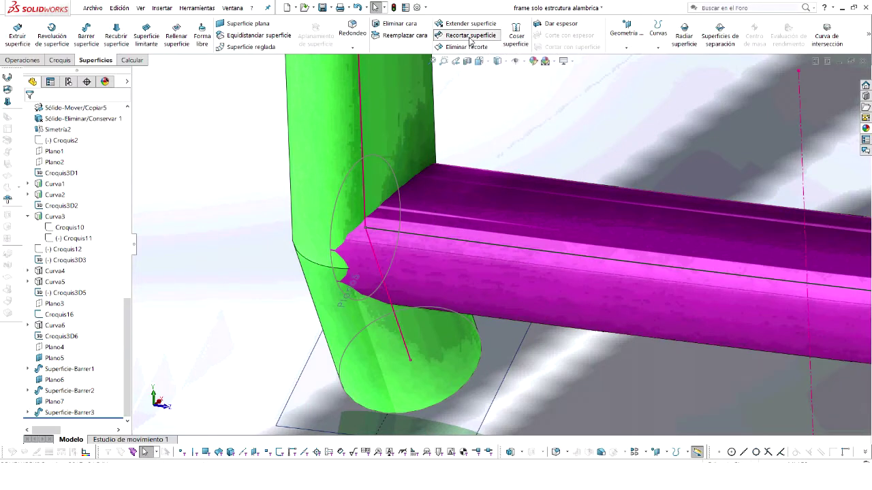
Trim Superficie-Barrer3 with Superficie-Barrer1, keeping the rail's outer piece
click(401, 142)
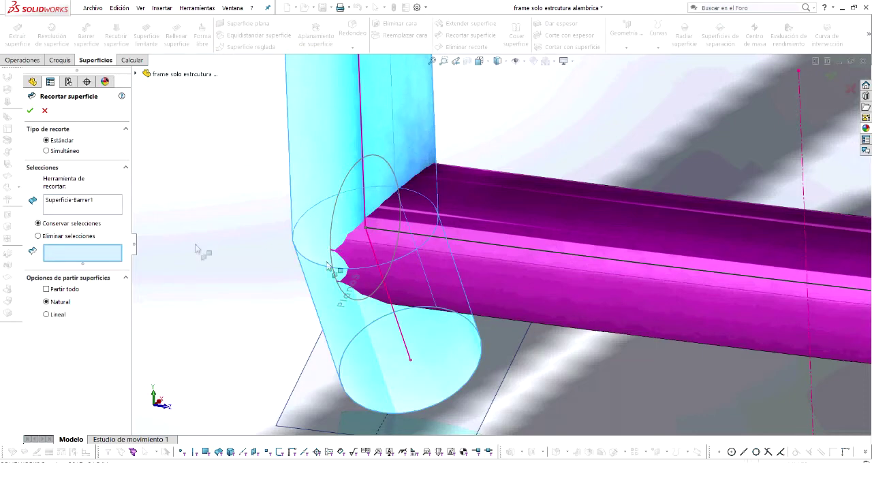
click(515, 278)
mouse_move(515, 277)
middle_down()
mouse_move(517, 251)
mouse_move(563, 360)
middle_up()
scroll(564, 360, down, 3)
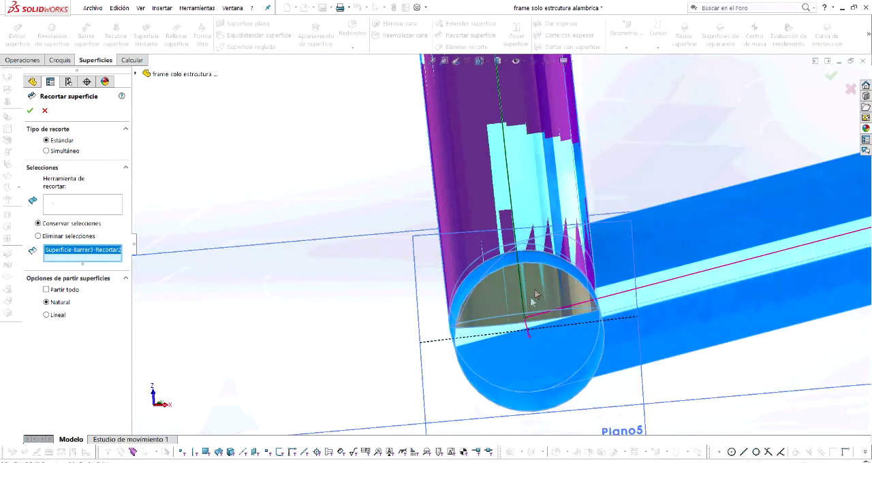
scroll(539, 287, up, 3)
mouse_move(539, 287)
middle_down()
mouse_move(561, 277)
mouse_move(477, 307)
middle_up()
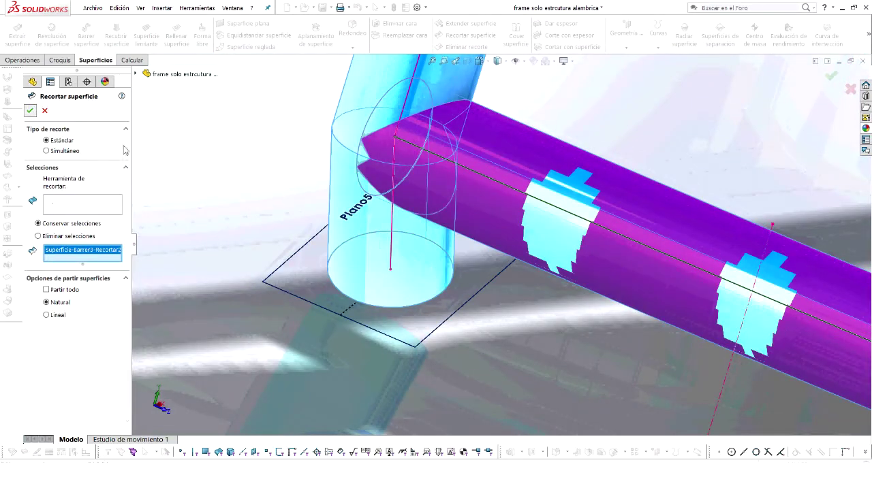
key(Return)
mouse_move(443, 200)
middle_down()
mouse_move(432, 170)
mouse_move(370, 160)
mouse_move(368, 182)
mouse_move(424, 145)
mouse_move(395, 92)
mouse_move(474, 234)
middle_up()
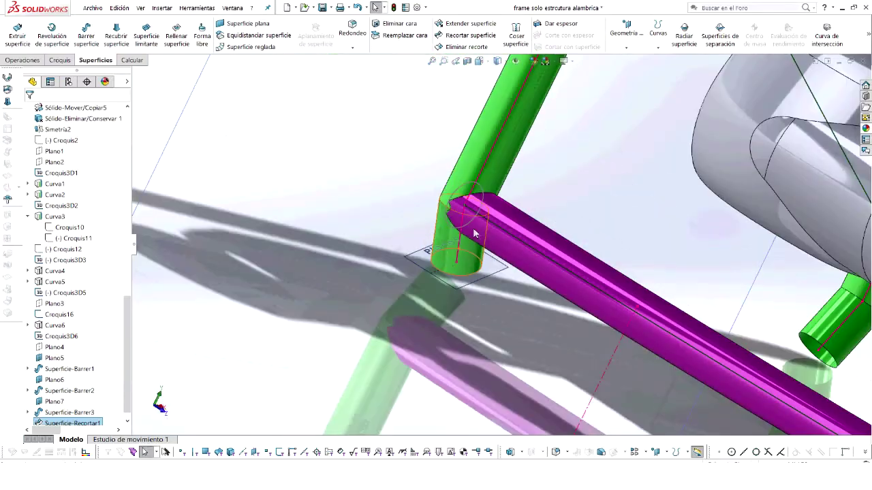
scroll(474, 234, up, 5)
scroll(473, 268, up, 5)
middle_drag(473, 268, 490, 367)
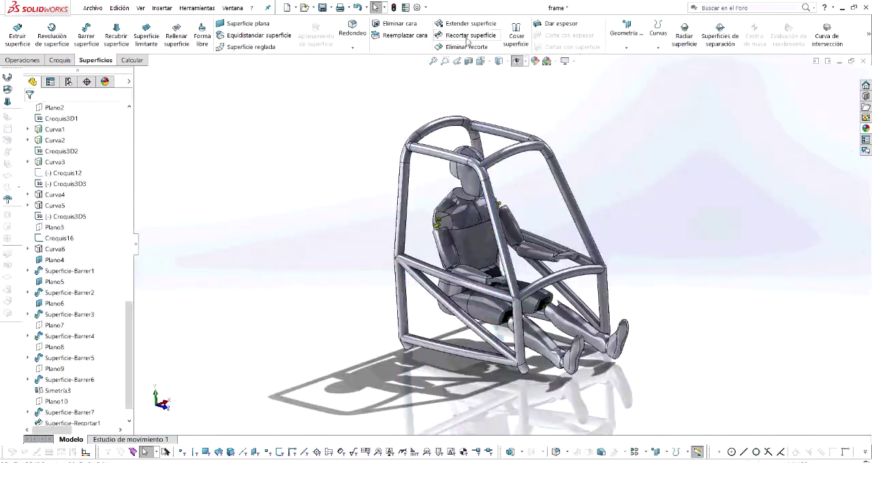
Start a second surface trim with the vertical tube as the trim tool
click(467, 37)
scroll(412, 203, down, 10)
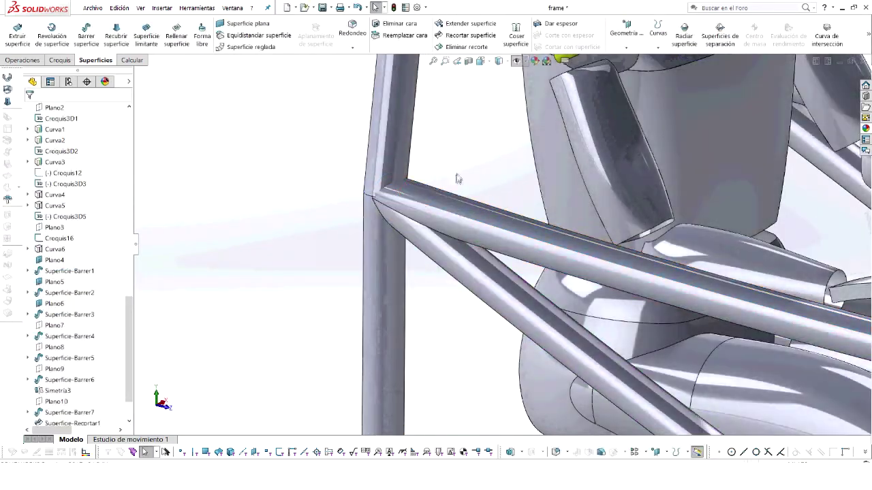
middle_drag(456, 177, 436, 197)
click(391, 217)
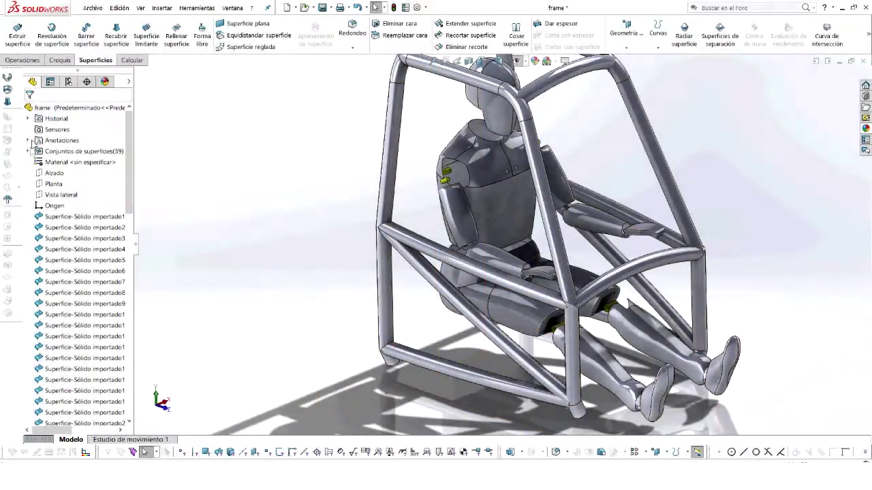
Select the dummy bodies in the surface bodies folder and hide them
click(28, 151)
click(90, 122)
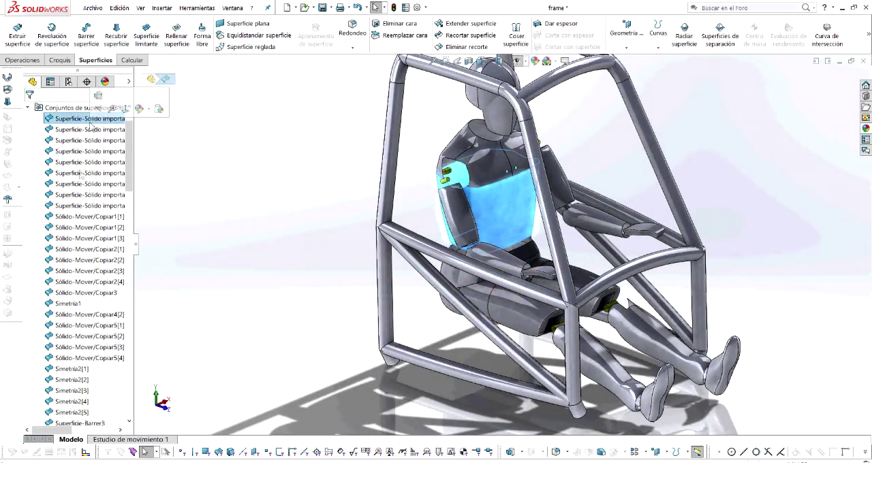
shift+click(77, 358)
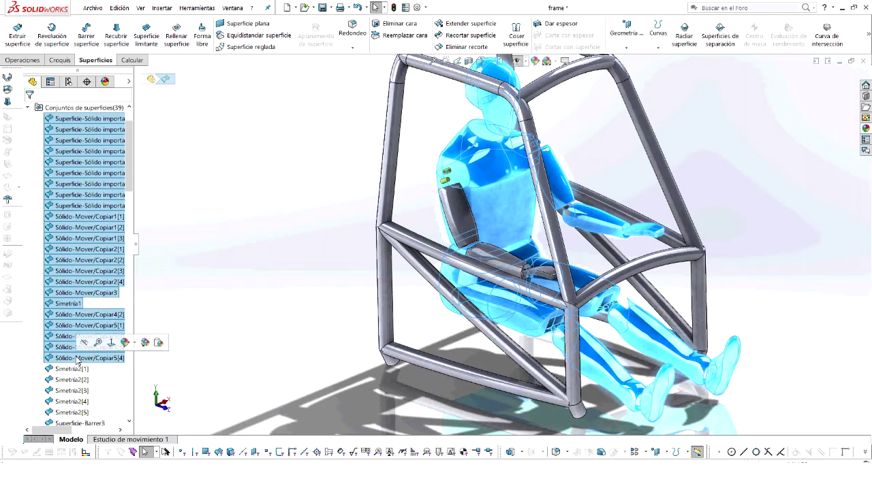
scroll(79, 372, down, 2)
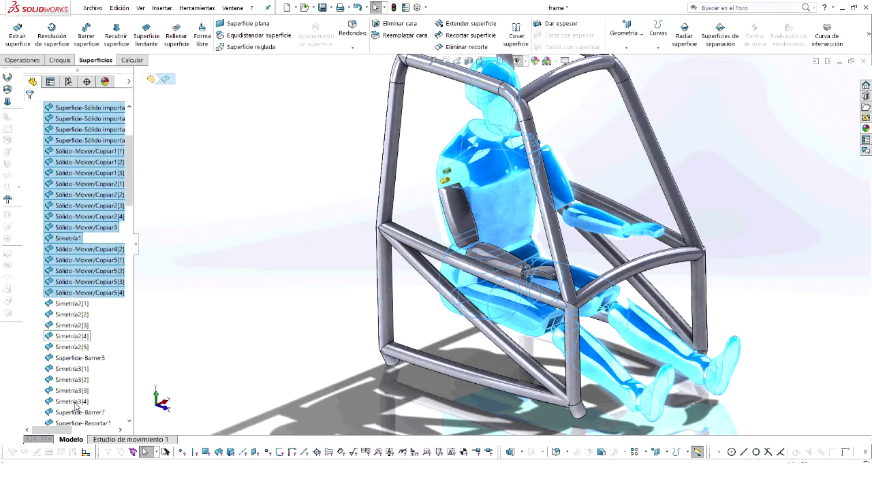
shift+click(75, 347)
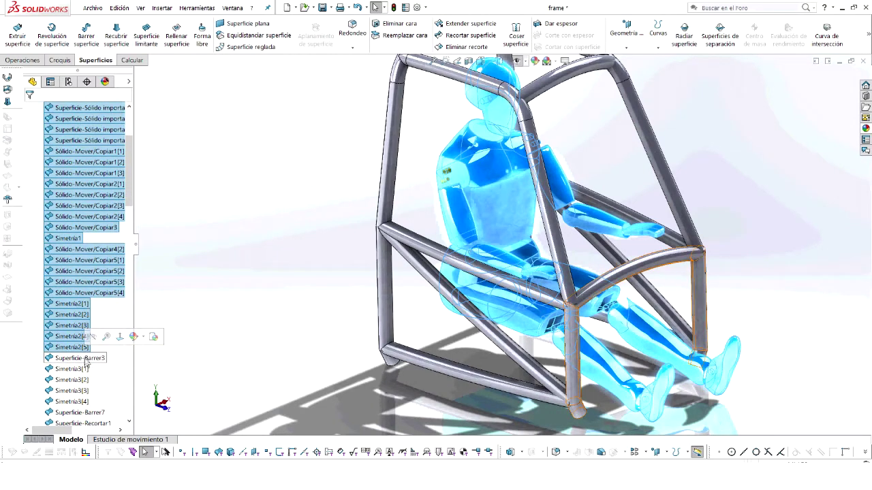
shift+click(84, 358)
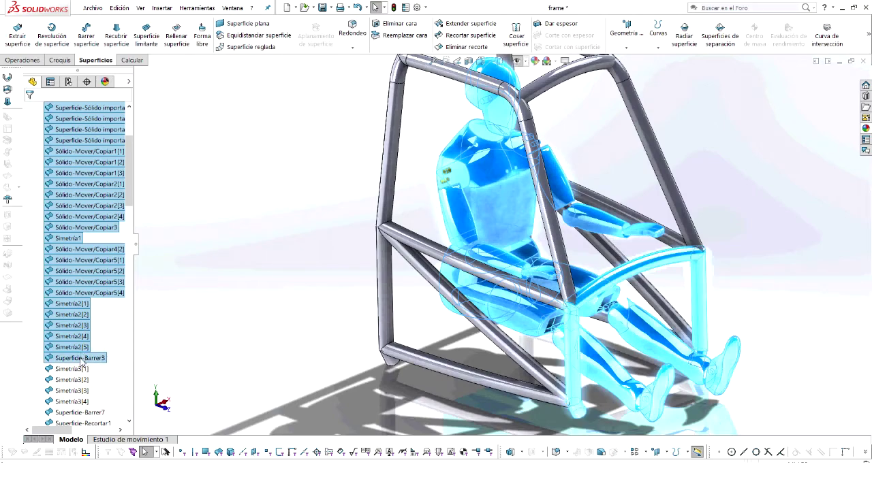
right_click(81, 348)
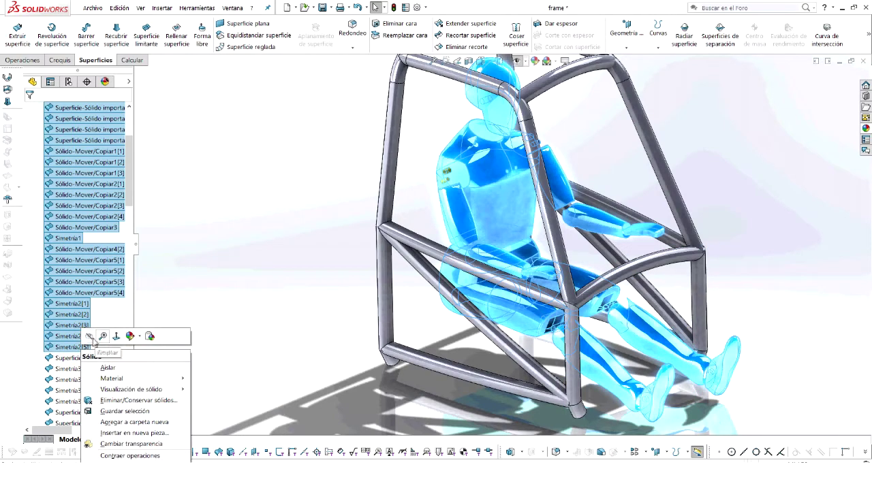
click(90, 338)
Box-select every roll-cage tube body and insert them into a new part
key(f)
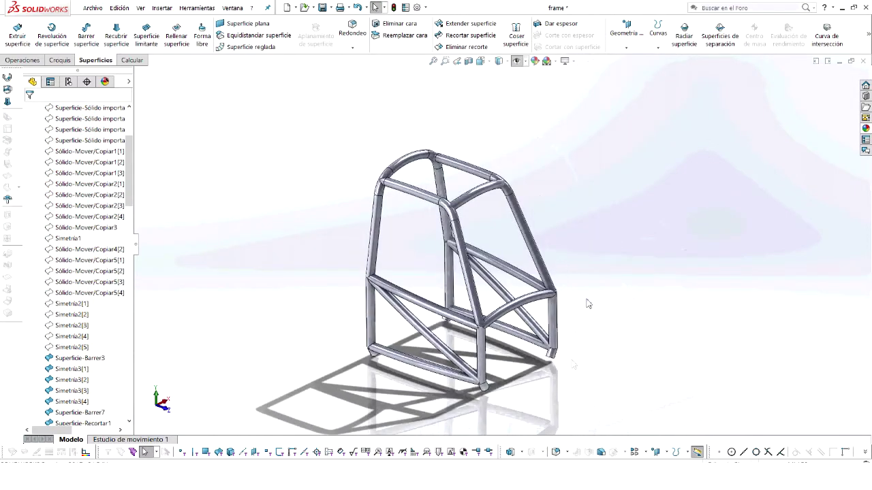
click(219, 451)
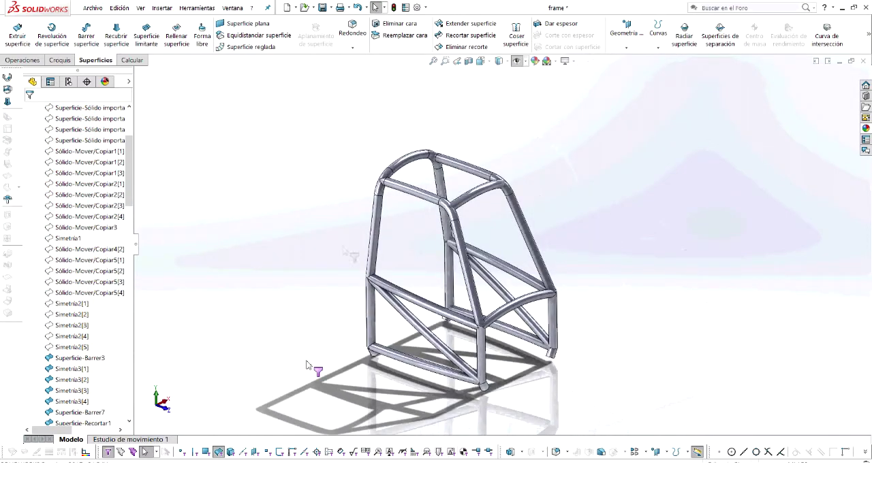
drag(294, 116, 657, 428)
right_click(658, 427)
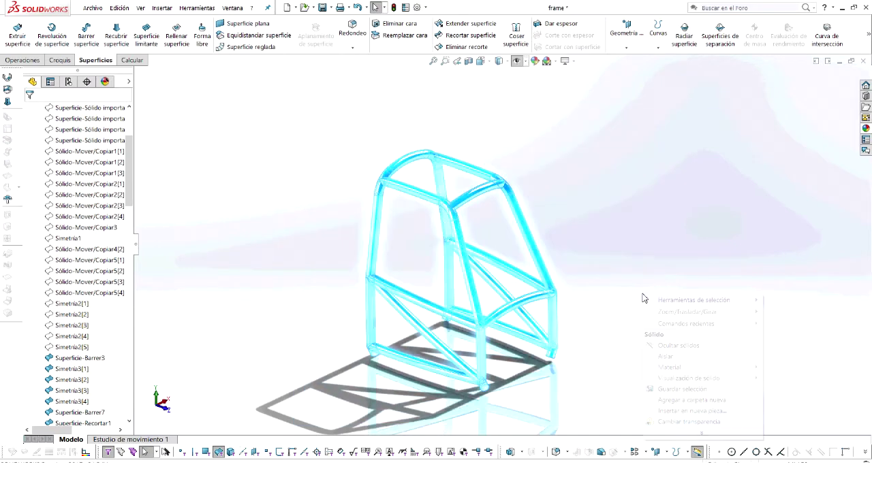
click(688, 411)
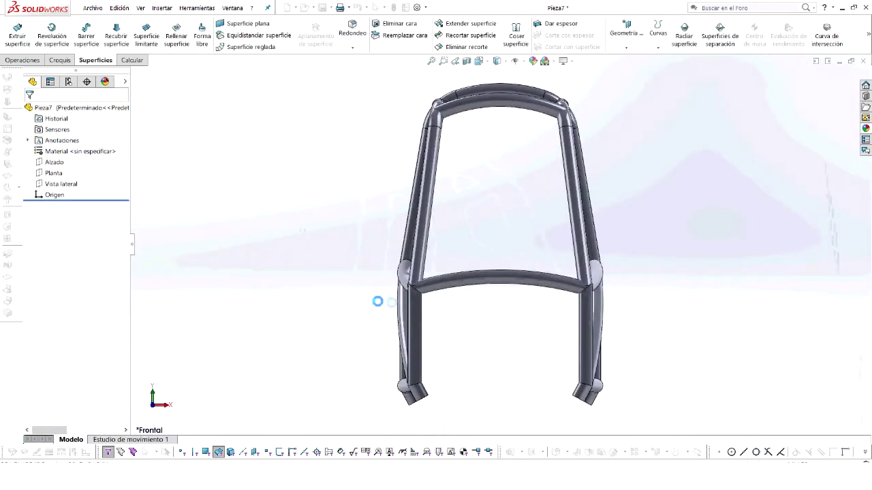
Save the SolidWorks tube frame as IGES (*.igs) file '5' in the Para LSprepost folder
click(384, 301)
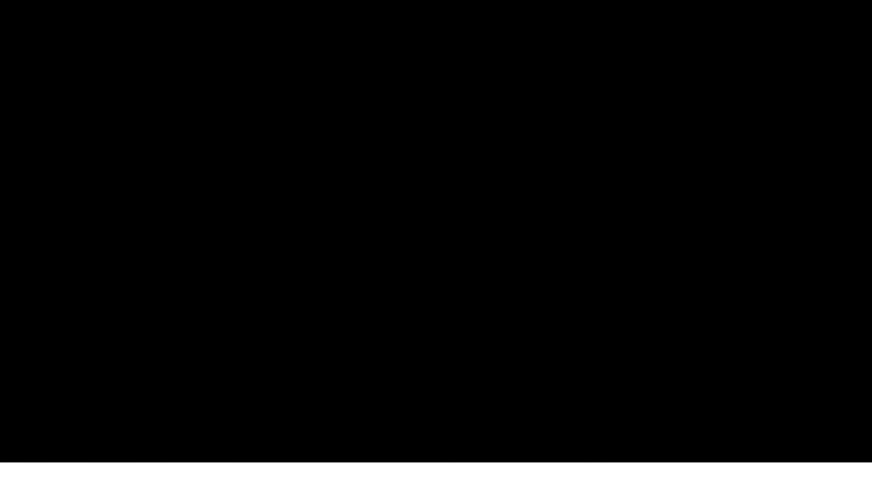
scroll(525, 182, up, 3)
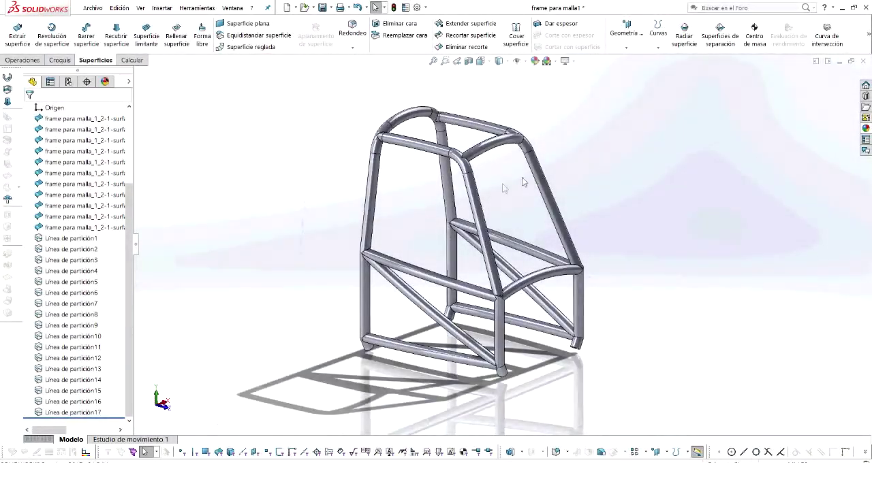
middle_drag(392, 206, 401, 222)
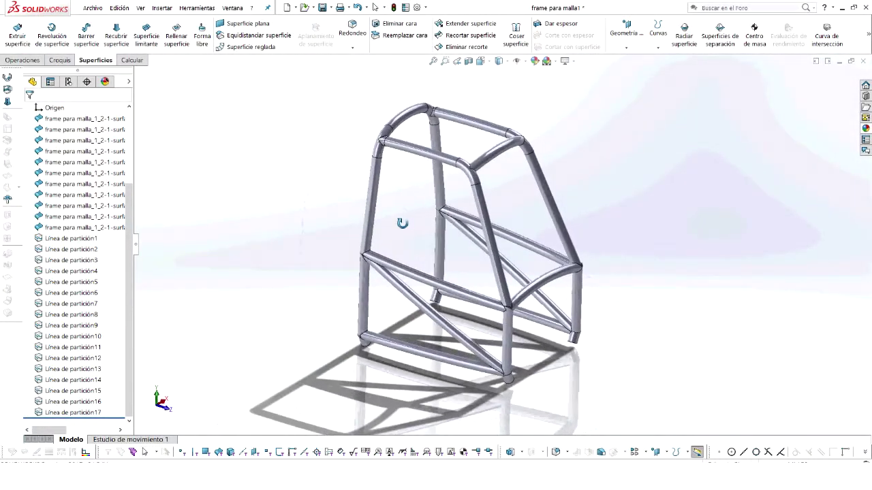
click(89, 9)
click(108, 113)
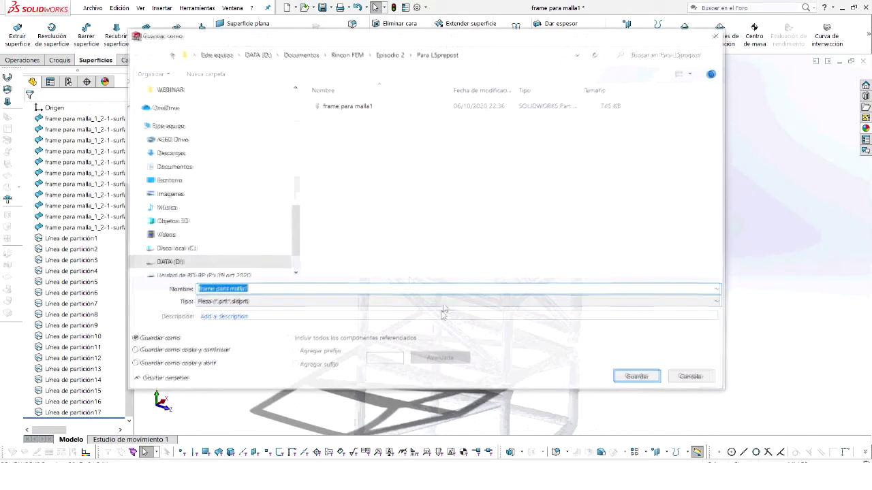
click(375, 301)
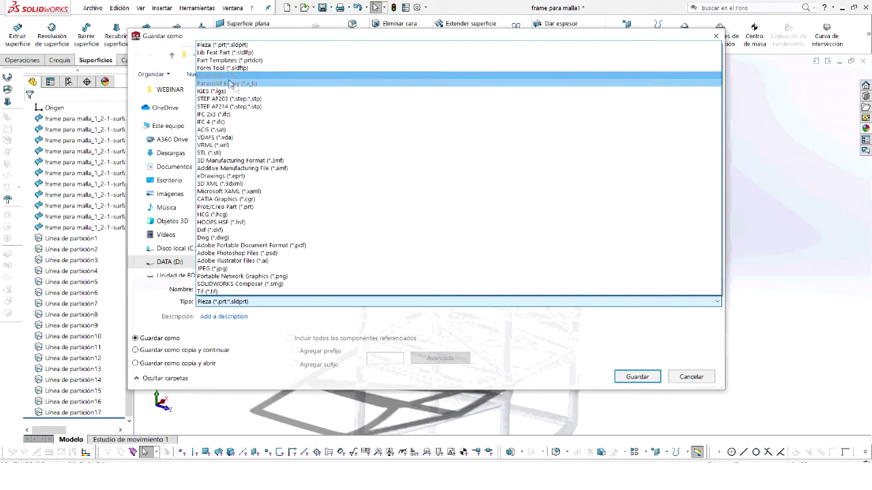
click(215, 90)
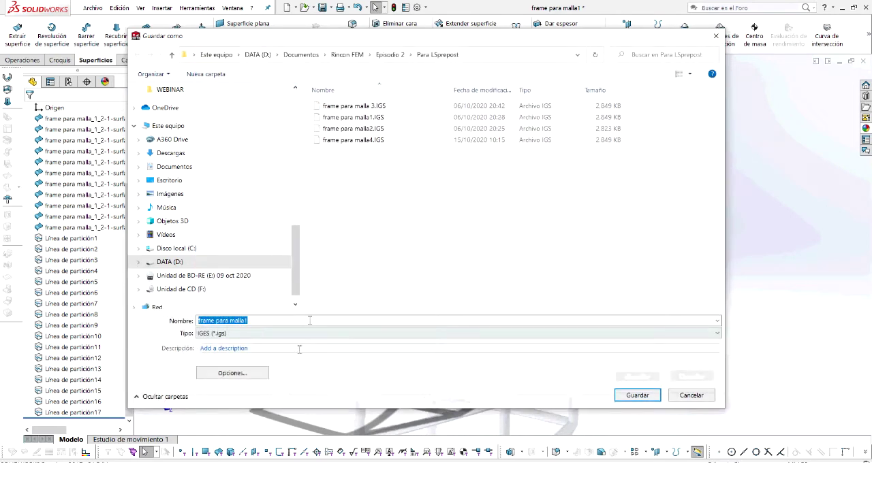
click(259, 376)
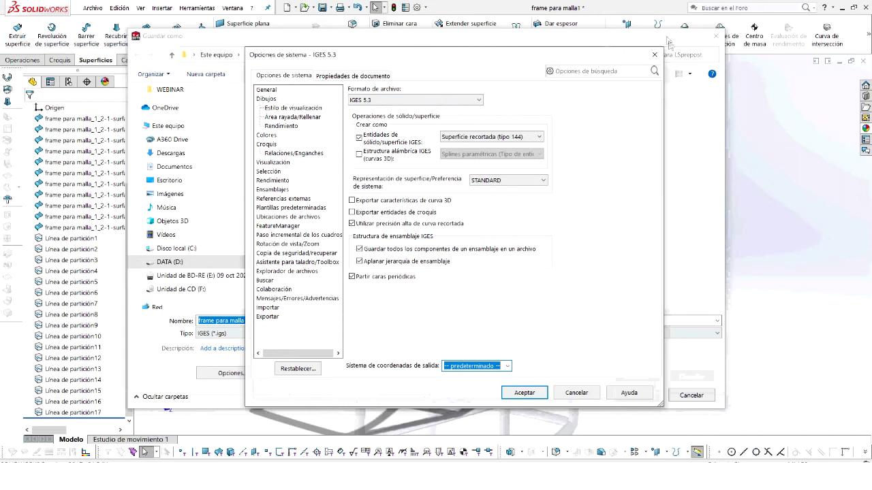
click(652, 56)
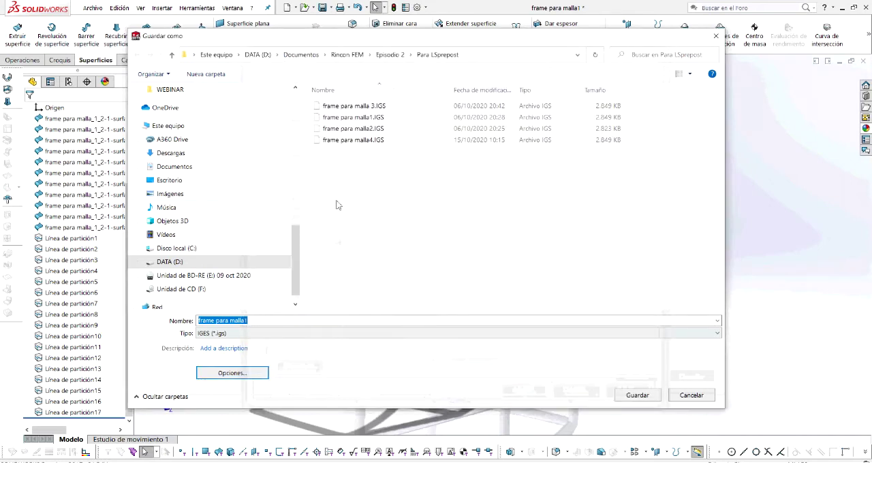
click(269, 321)
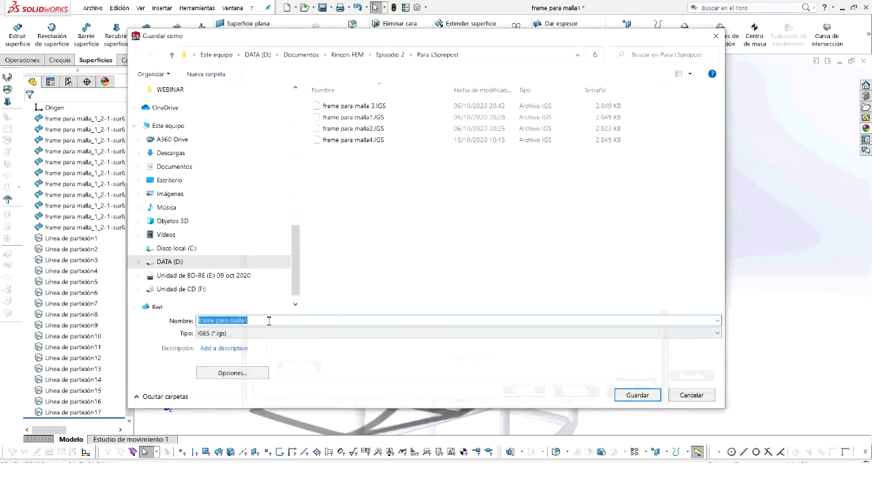
text(5)
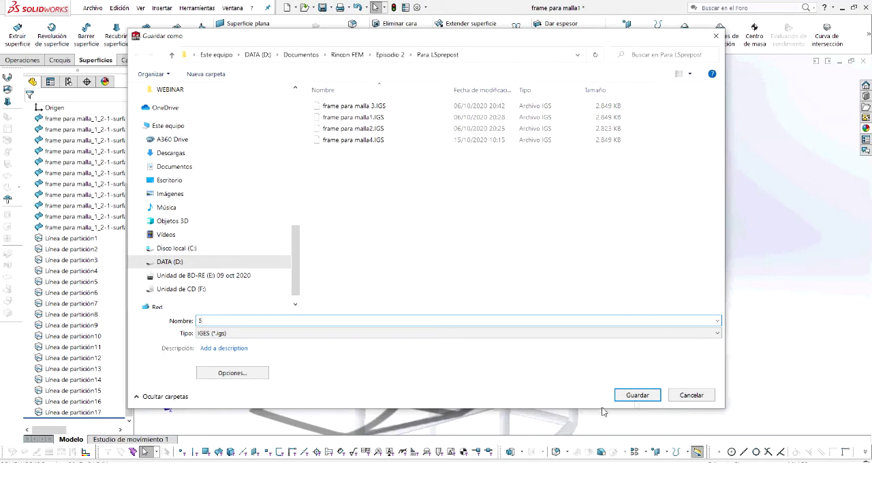
click(636, 396)
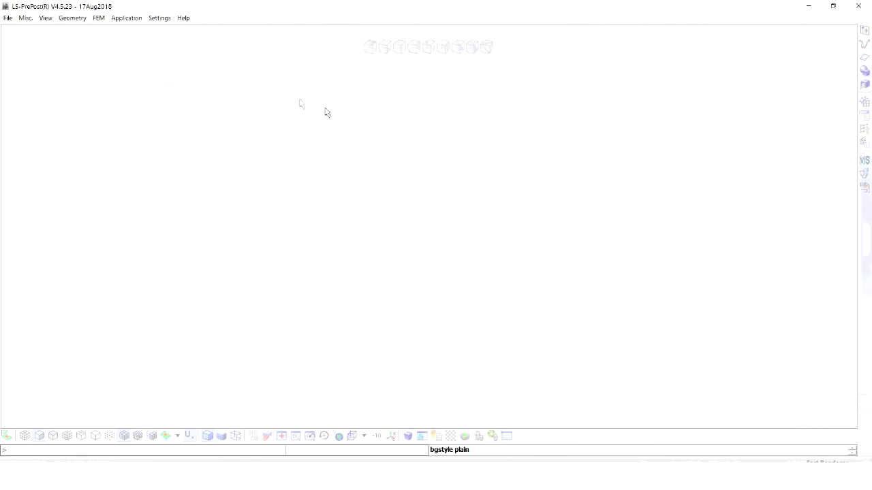
Import 5.IGS into LS-PrePost, keeping the default IGES read options with Auto Cleanup and Auto Stitch
click(8, 18)
mouse_move(24, 39)
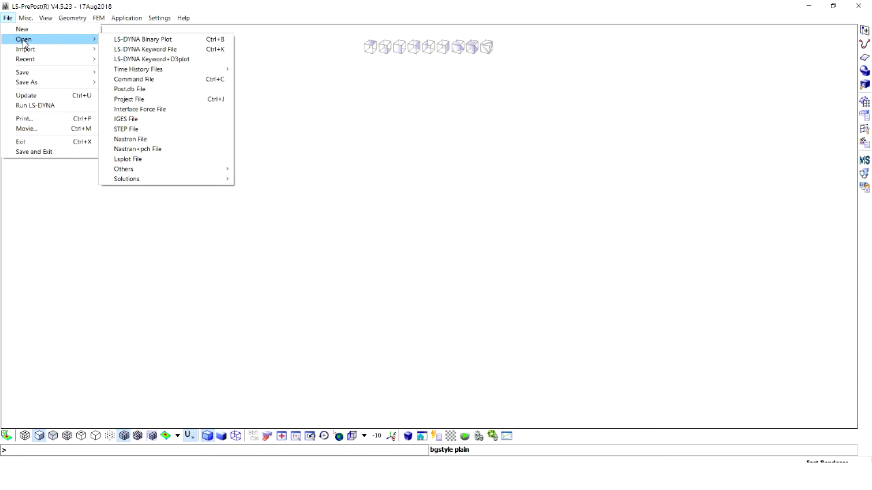
click(127, 119)
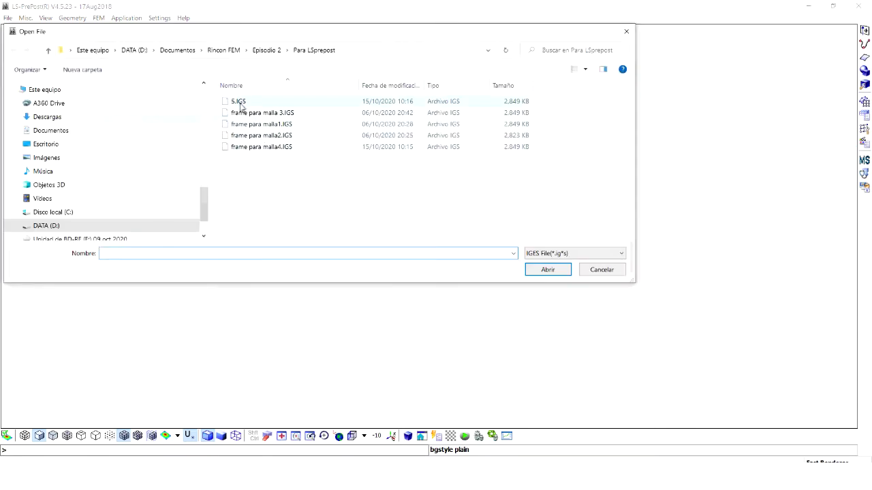
double_click(238, 102)
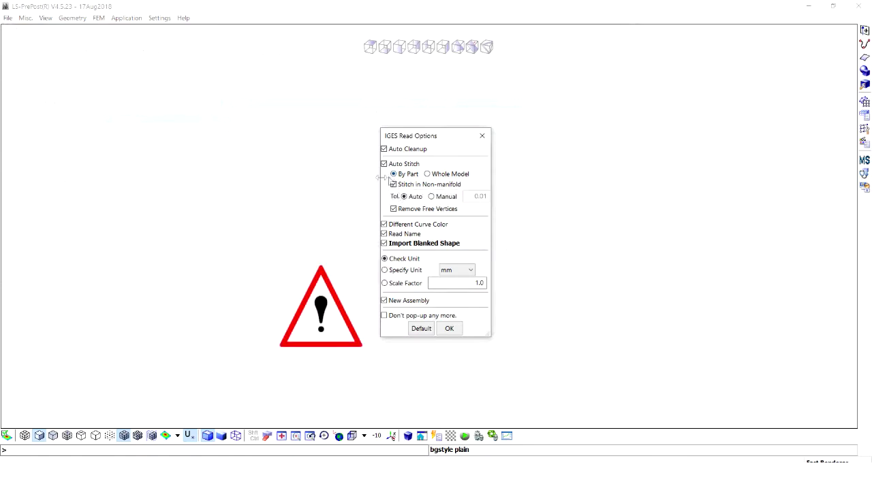
click(451, 330)
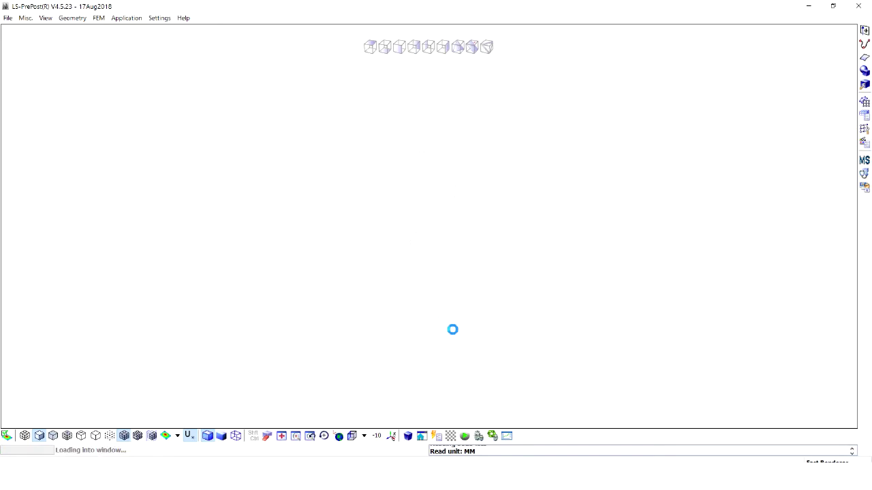
Orbit, zoom and pan around the imported tube frame to inspect its junctions
mouse_move(436, 364)
shift+mouse_down()
mouse_move(362, 143)
mouse_move(195, 254)
mouse_move(247, 387)
mouse_move(361, 158)
mouse_move(365, 209)
mouse_move(389, 243)
mouse_move(299, 229)
shift+mouse_up()
scroll(365, 208, up, 3)
scroll(406, 217, up, 3)
scroll(405, 217, up, 3)
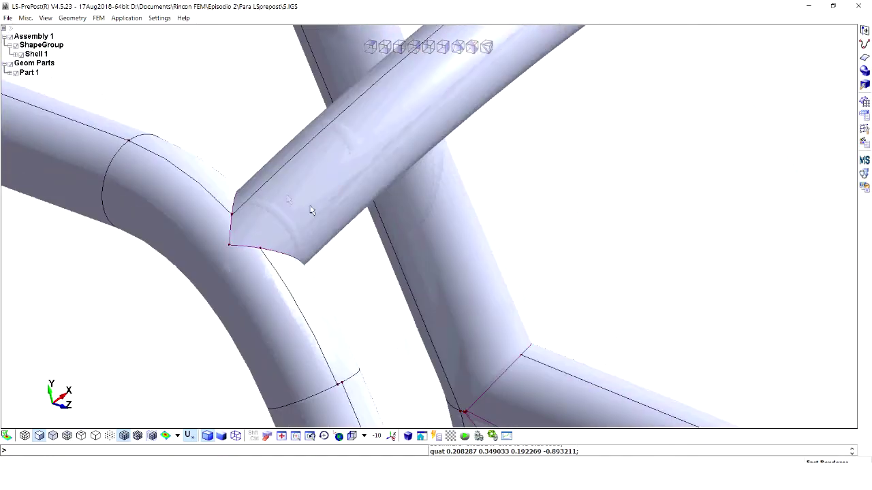
scroll(309, 209, down, 3)
scroll(368, 247, down, 3)
shift+middle_drag(367, 248, 497, 246)
scroll(720, 231, up, 2)
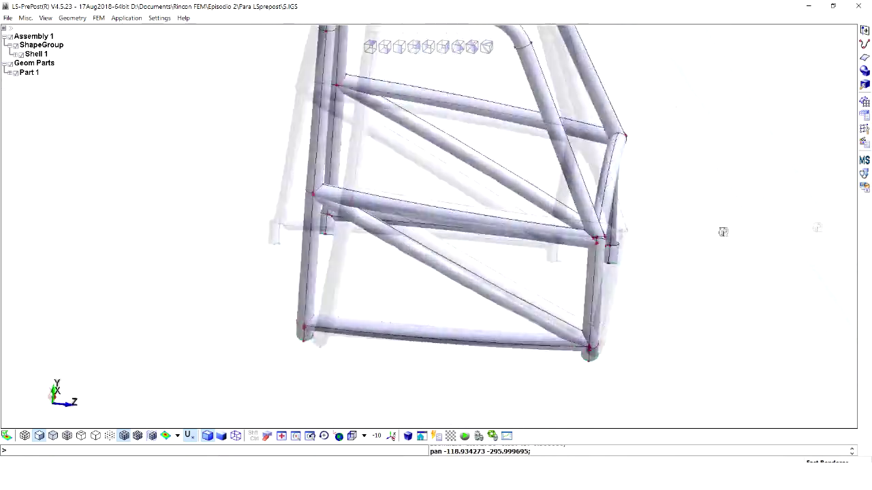
scroll(636, 238, up, 2)
scroll(615, 189, up, 2)
scroll(621, 180, down, 3)
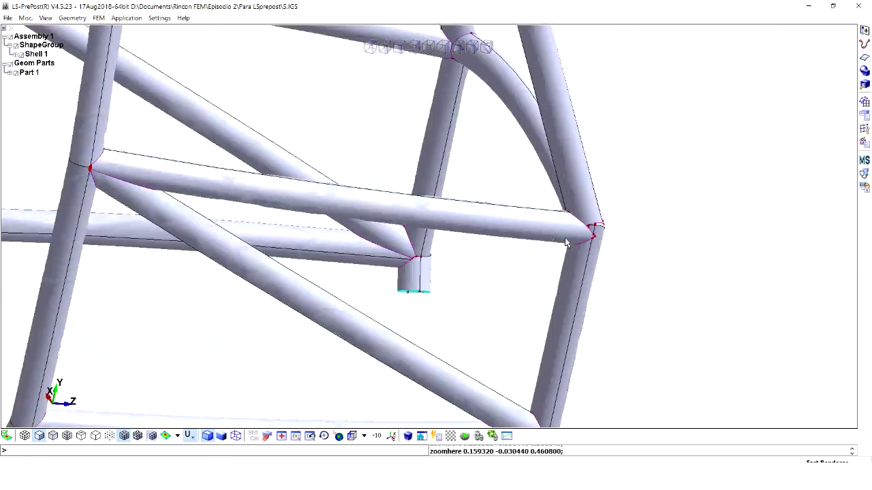
Rotate to another tube junction, centre it, and open the Settings menu
shift+drag(621, 181, 267, 204)
scroll(266, 204, down, 2)
scroll(267, 204, up, 3)
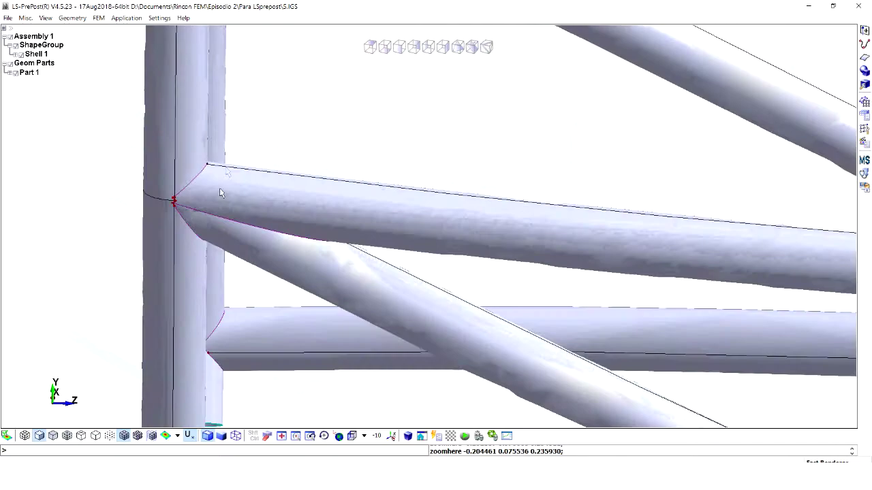
scroll(275, 199, down, 3)
shift+drag(274, 199, 413, 329)
scroll(190, 181, up, 2)
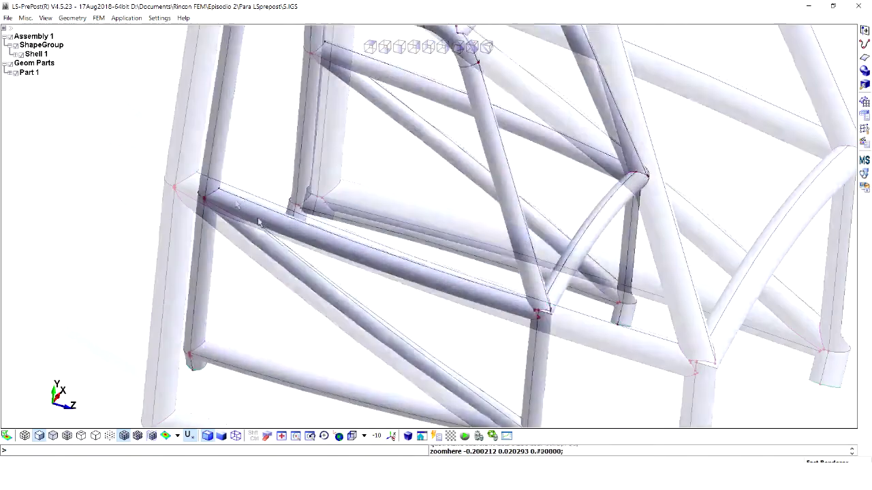
scroll(190, 181, up, 2)
shift+middle_drag(189, 181, 236, 205)
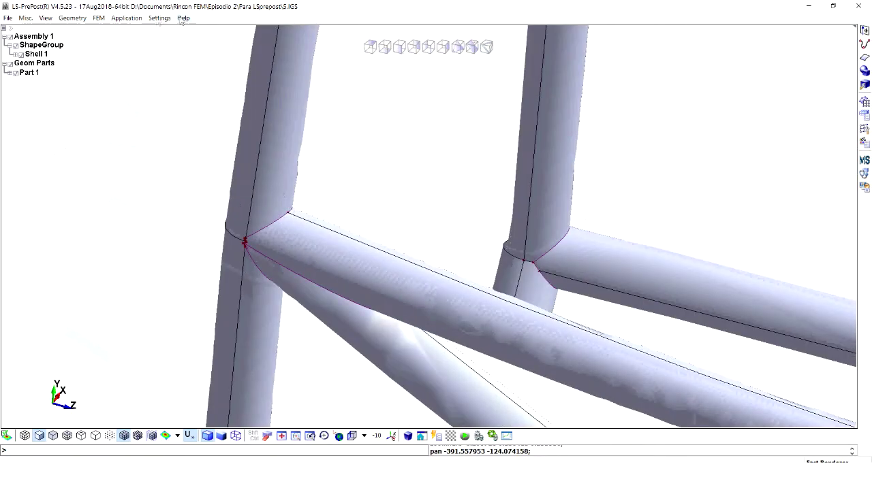
click(160, 17)
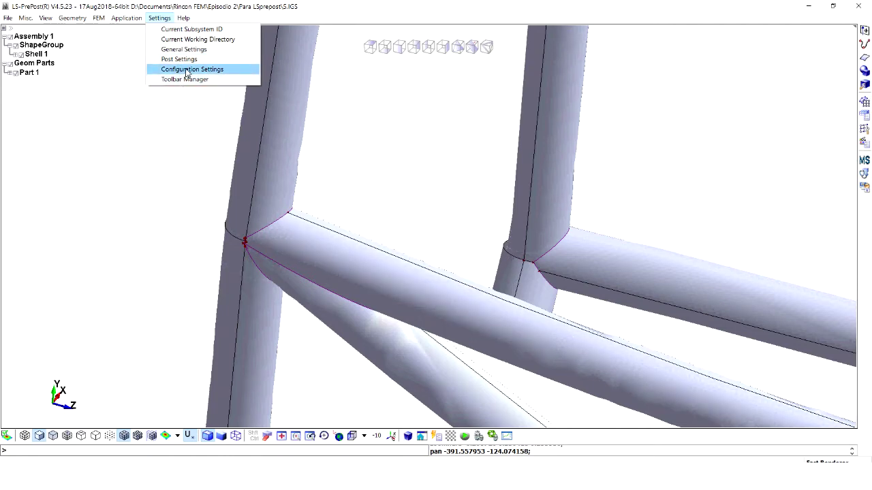
Browse the Geometry General and Color pages in Configuration Settings, then close it with Ok
click(188, 71)
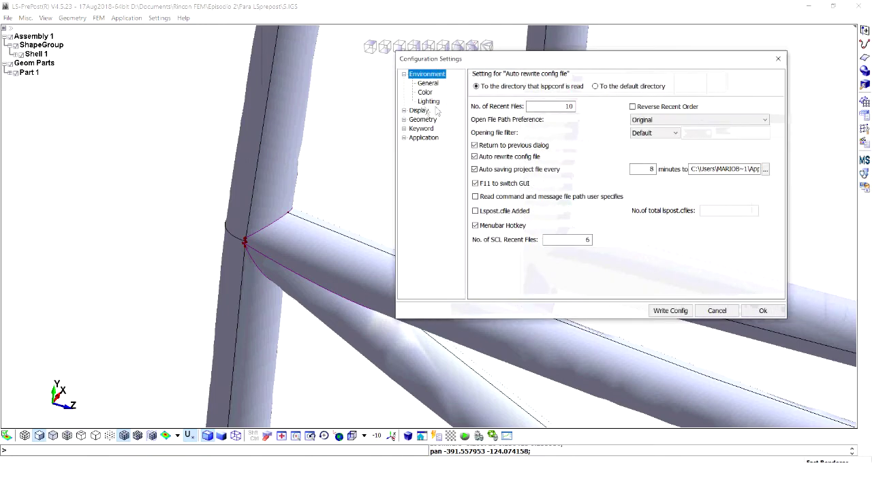
click(405, 120)
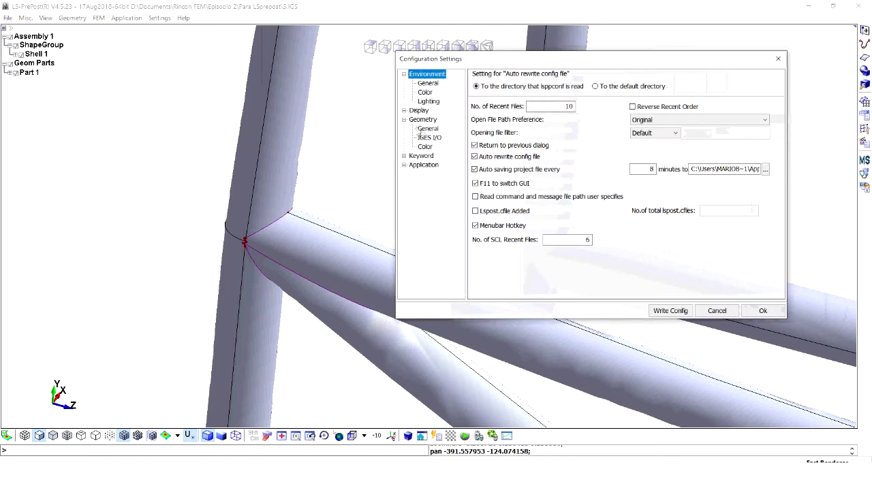
click(428, 130)
click(425, 147)
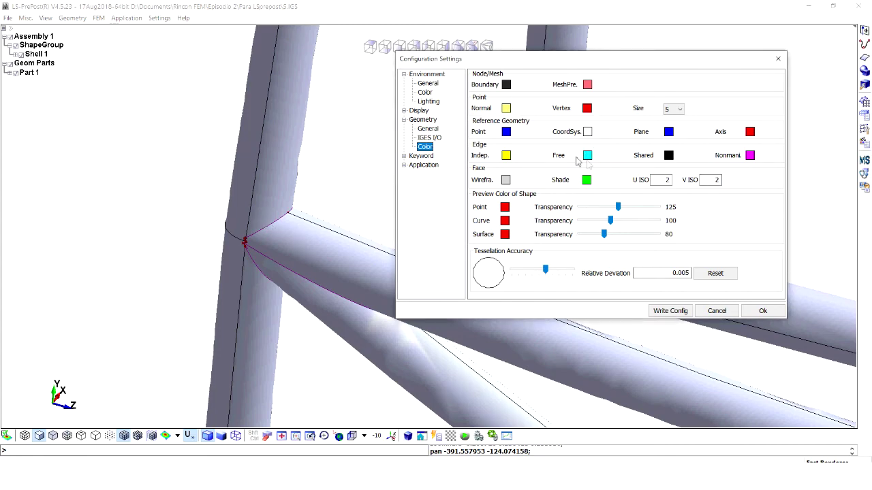
click(781, 60)
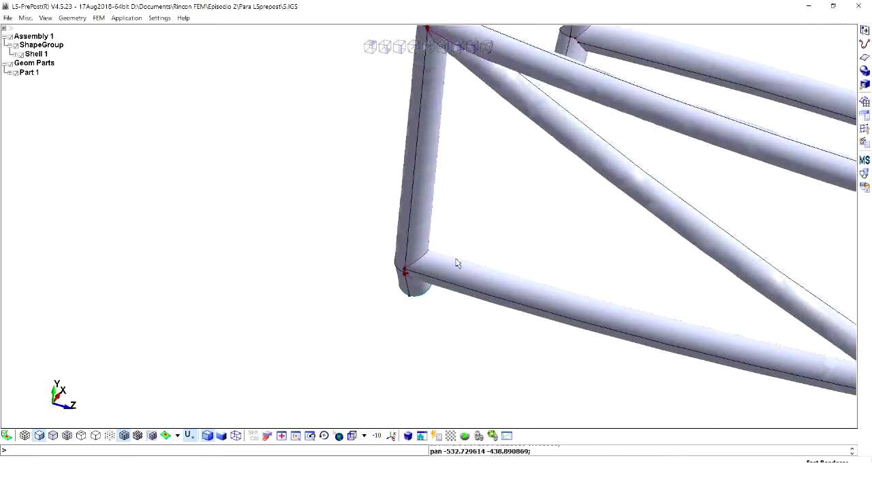
Fit the whole roll cage in view and open the Auto Mesher from the mesh tools
shift+drag(492, 181, 344, 177)
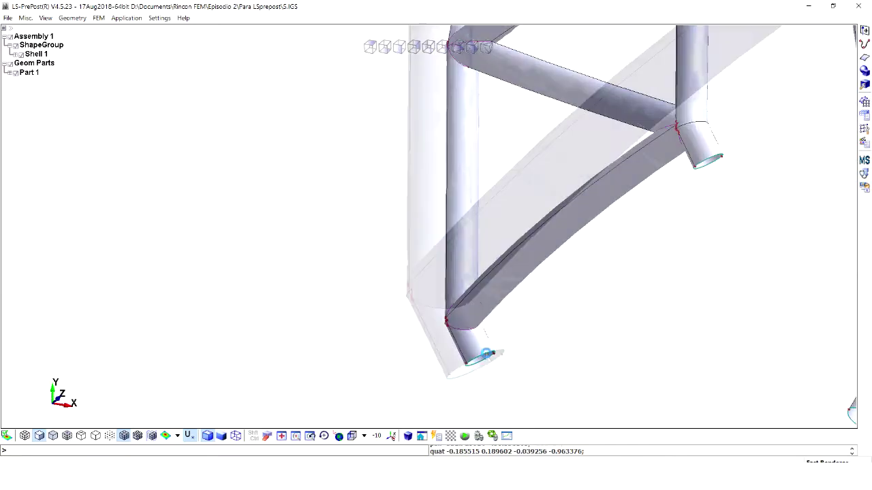
scroll(470, 350, up, 3)
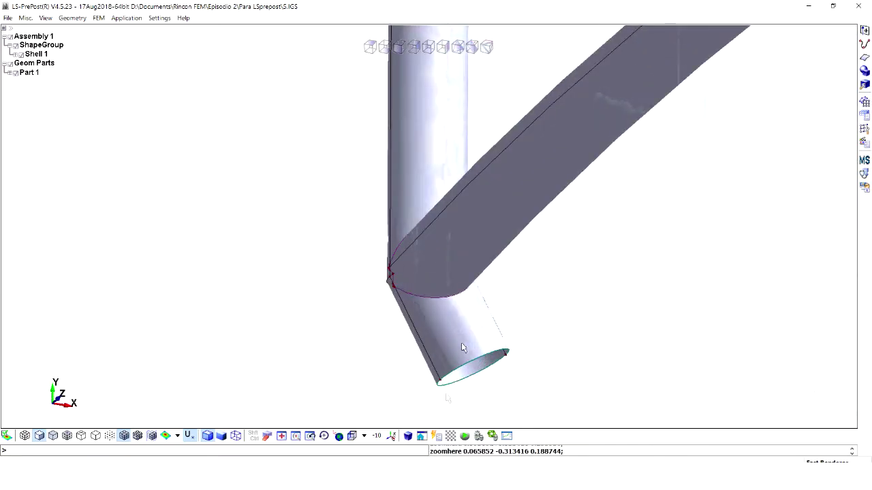
scroll(476, 371, down, 3)
scroll(477, 371, down, 2)
shift+drag(477, 371, 632, 365)
scroll(536, 268, up, 3)
scroll(535, 268, down, 2)
shift+drag(536, 269, 473, 168)
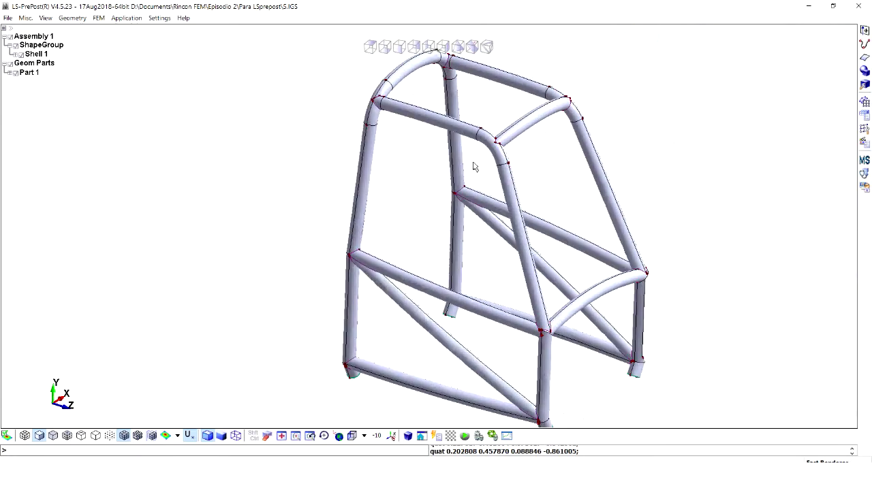
shift+middle_drag(464, 184, 483, 240)
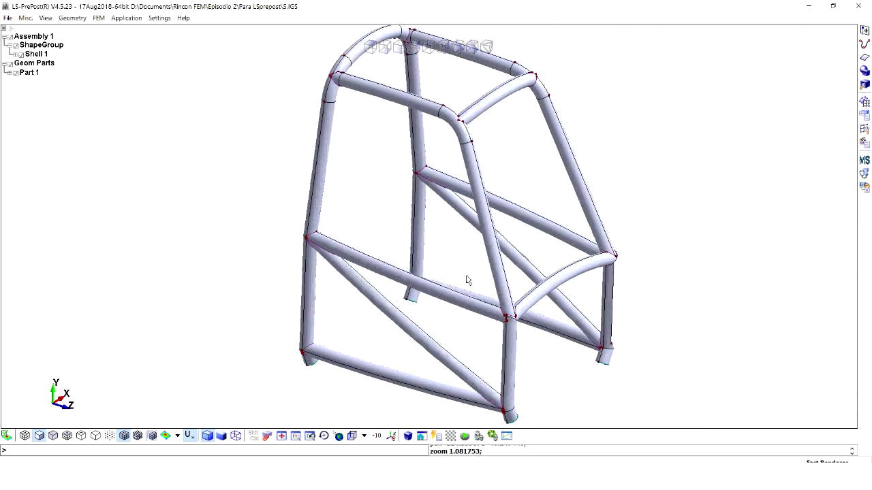
shift+right_drag(483, 241, 655, 136)
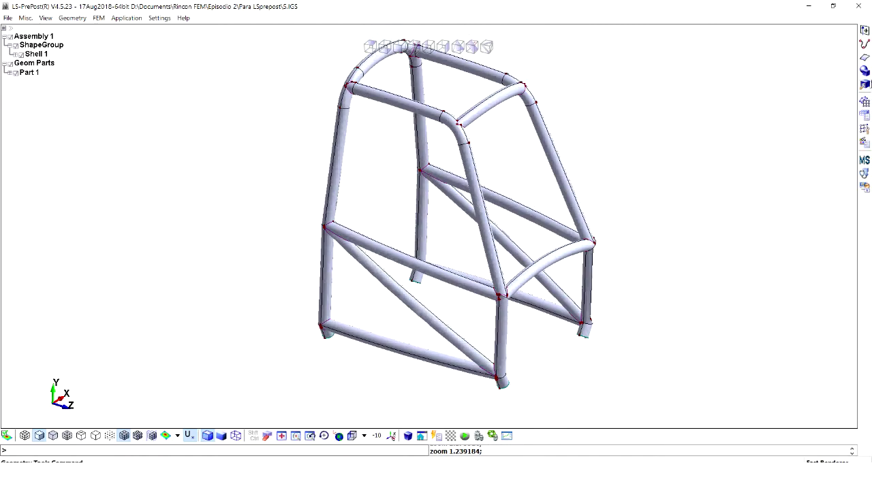
click(864, 100)
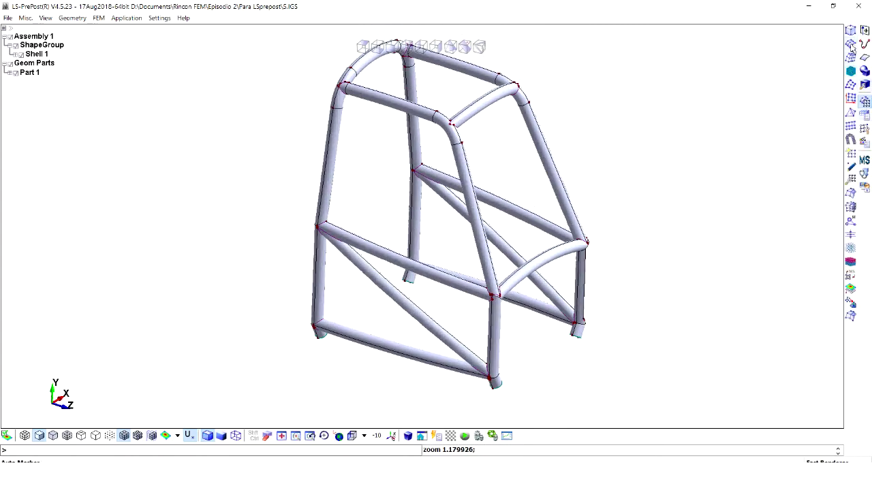
click(850, 45)
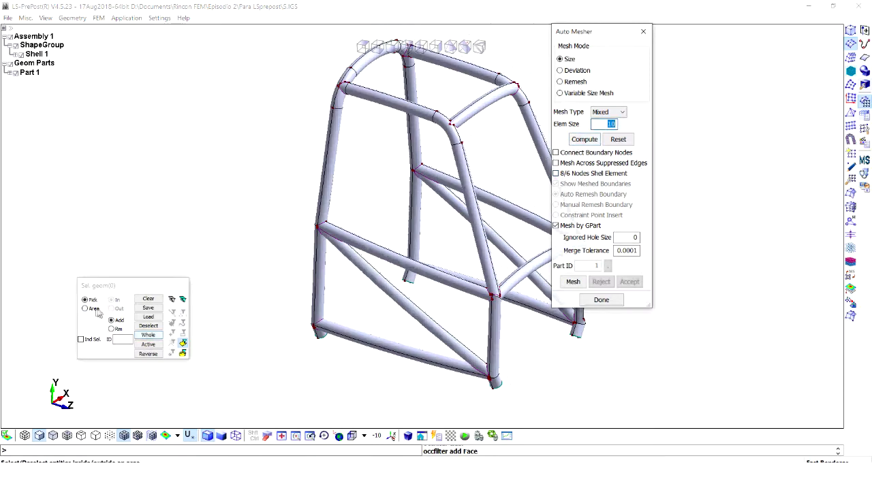
Select all 130 frame faces, generate a size-10 shell mesh, and accept it
scroll(272, 236, down, 3)
mouse_move(420, 259)
mouse_down()
mouse_move(477, 331)
mouse_move(442, 239)
mouse_up()
click(573, 283)
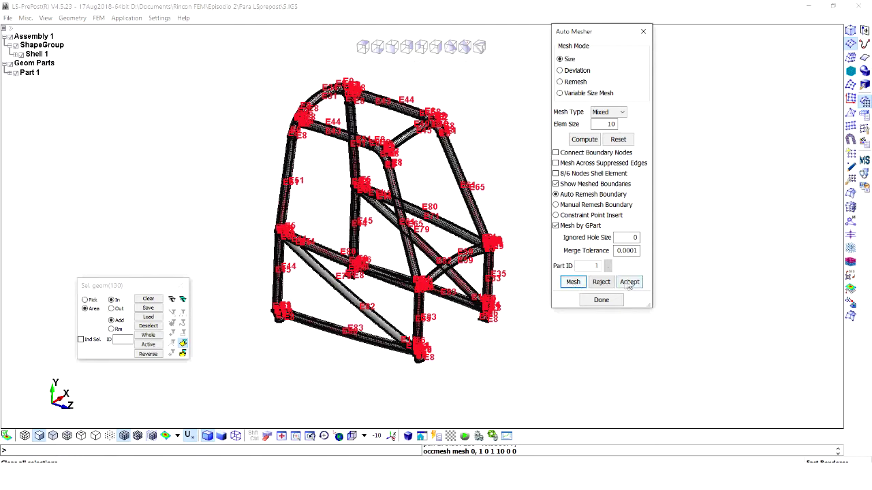
click(629, 282)
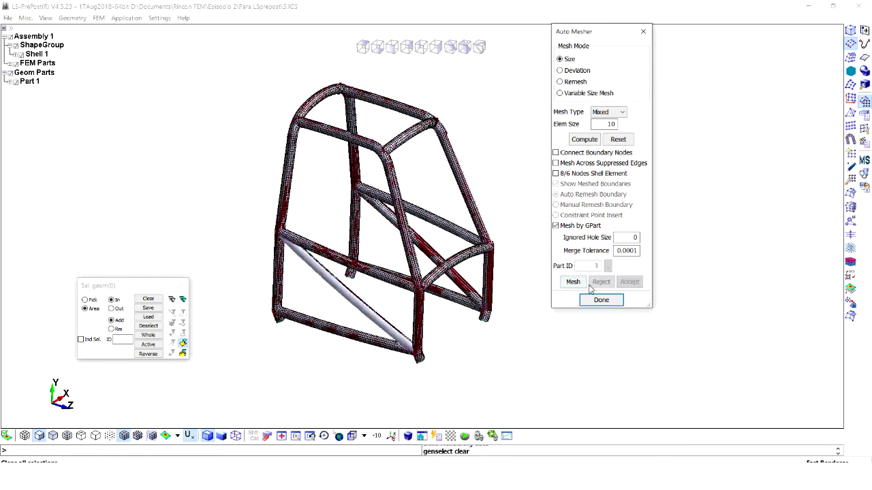
Blank the Shell 1 geometry and reorient the meshed cage toward a front view
click(21, 54)
shift+middle_drag(339, 236, 373, 191)
shift+drag(459, 266, 263, 243)
scroll(391, 249, up, 3)
scroll(407, 224, up, 2)
mouse_move(407, 224)
shift+mouse_down()
mouse_move(393, 184)
mouse_move(365, 192)
shift+mouse_up()
click(863, 131)
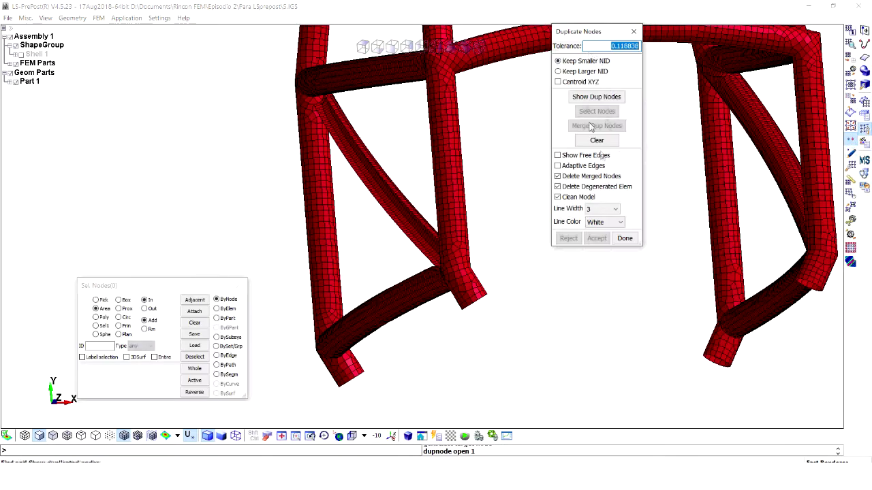
Show the mesh free edges with a blue line colour
click(567, 156)
click(599, 222)
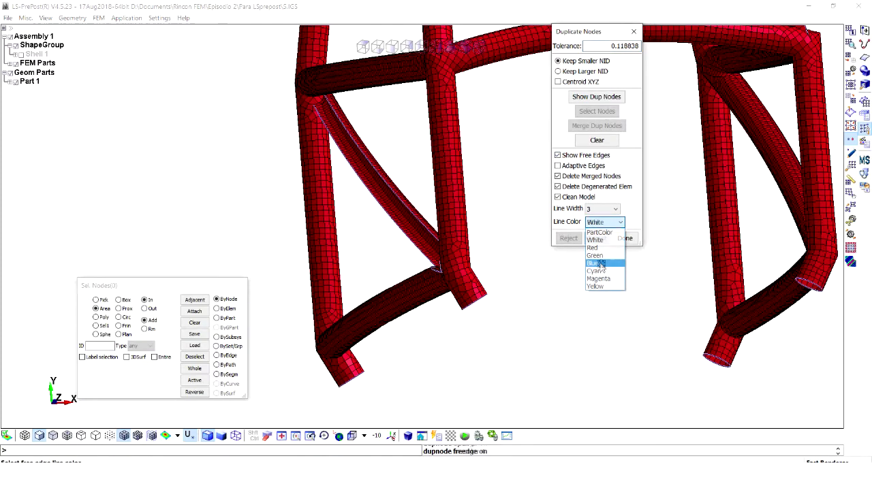
click(599, 264)
Rotate the meshed frame to inspect the blue free edges along the diagonal tubes
scroll(381, 218, down, 2)
ctrl+drag(354, 225, 437, 274)
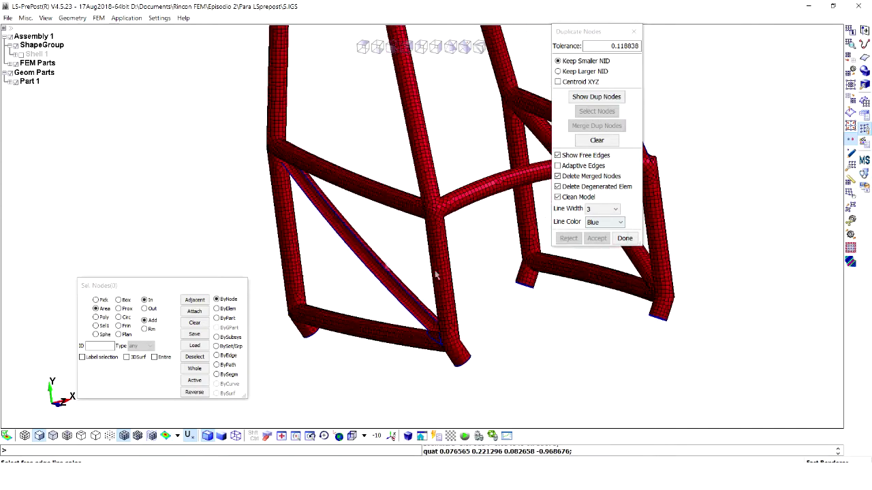
scroll(492, 334, down, 2)
mouse_move(493, 335)
ctrl+mouse_down()
mouse_move(427, 159)
mouse_move(325, 136)
ctrl+mouse_up()
scroll(447, 226, up, 3)
mouse_move(448, 226)
ctrl+mouse_down()
mouse_move(432, 209)
mouse_move(498, 103)
ctrl+mouse_up()
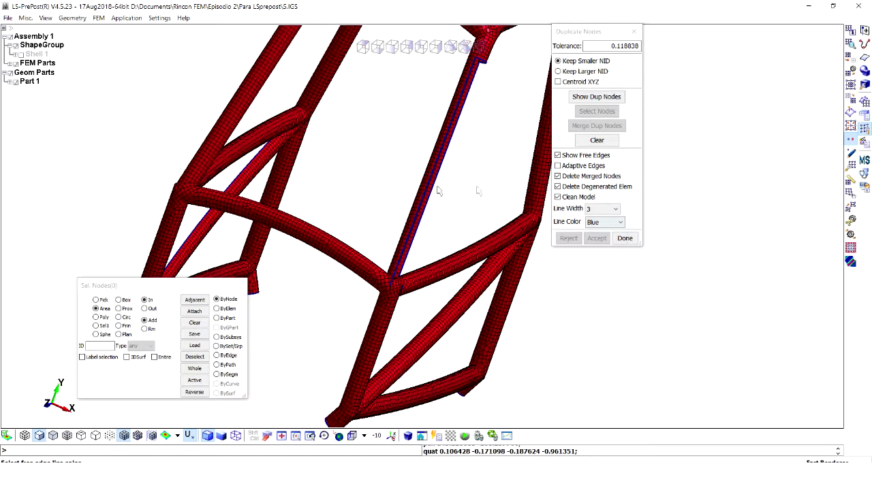
scroll(489, 198, down, 2)
click(624, 237)
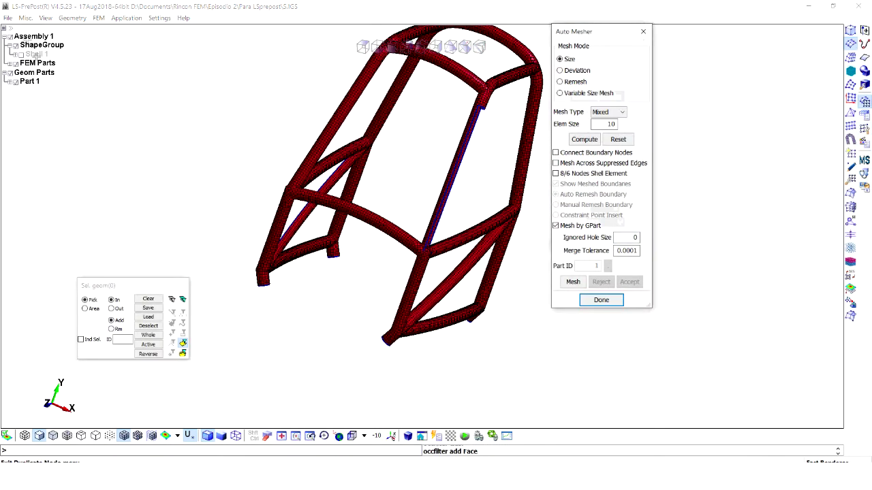
Delete the 1 LSHELL1 mesh part, unblank Shell 1, and close the Auto Mesher
click(8, 63)
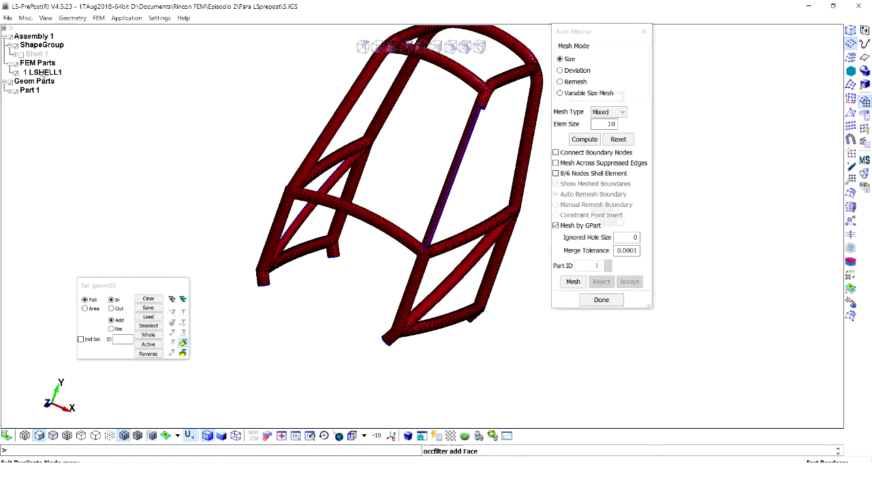
right_click(43, 74)
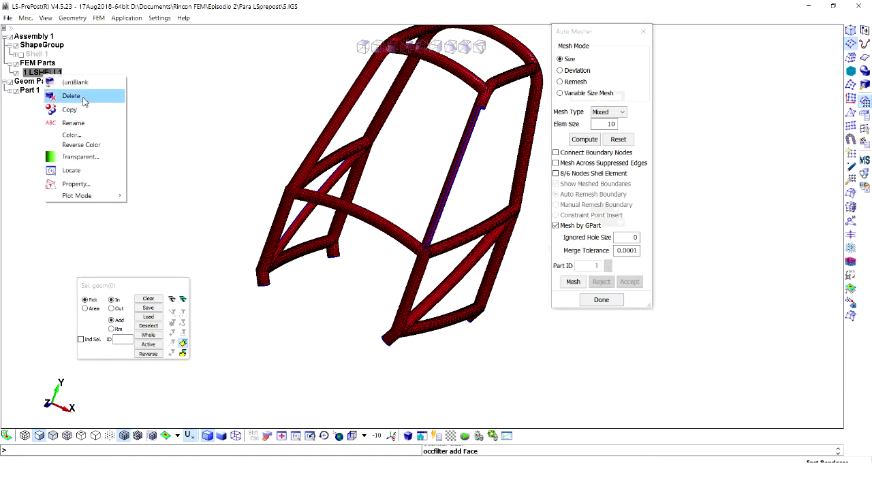
click(84, 97)
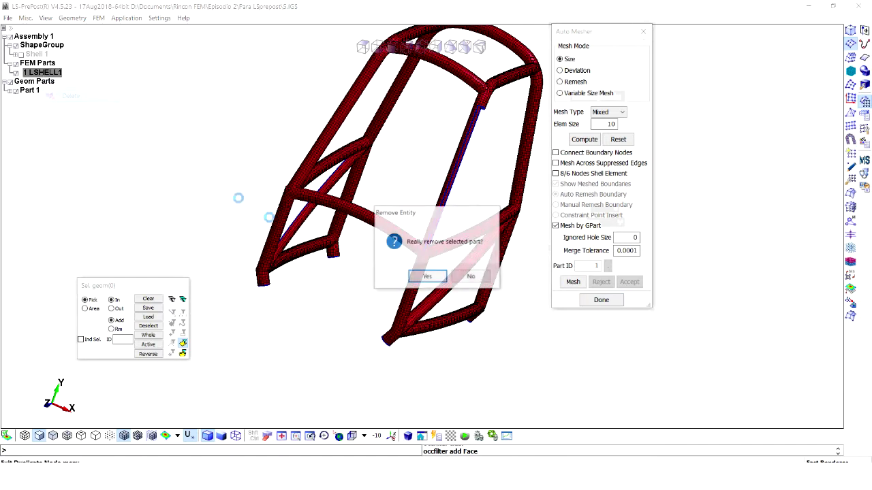
click(426, 275)
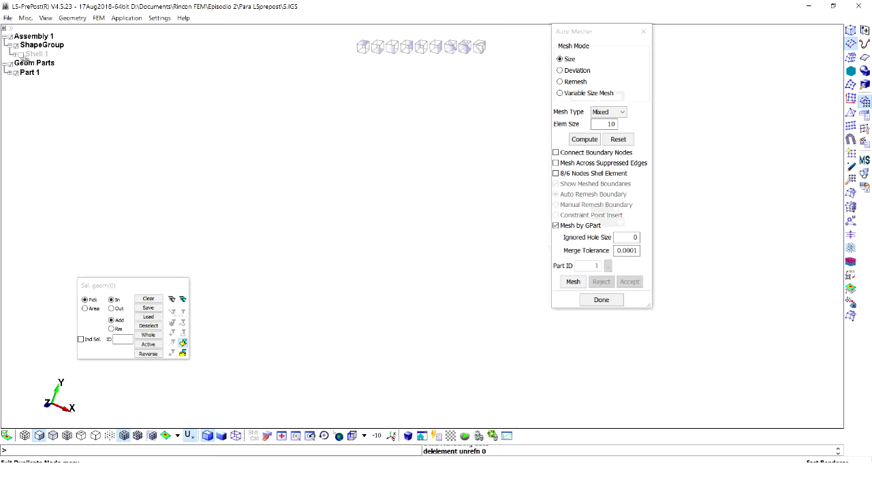
click(20, 54)
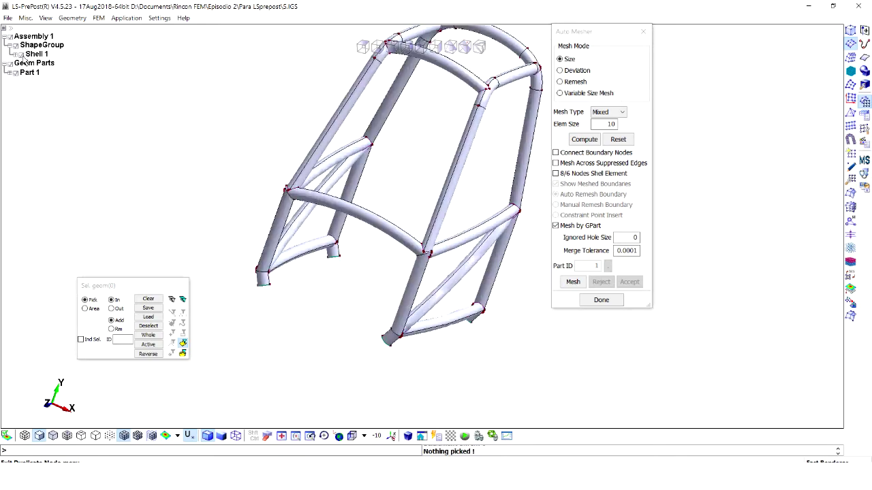
click(642, 33)
ctrl+drag(356, 268, 327, 230)
scroll(615, 225, up, 5)
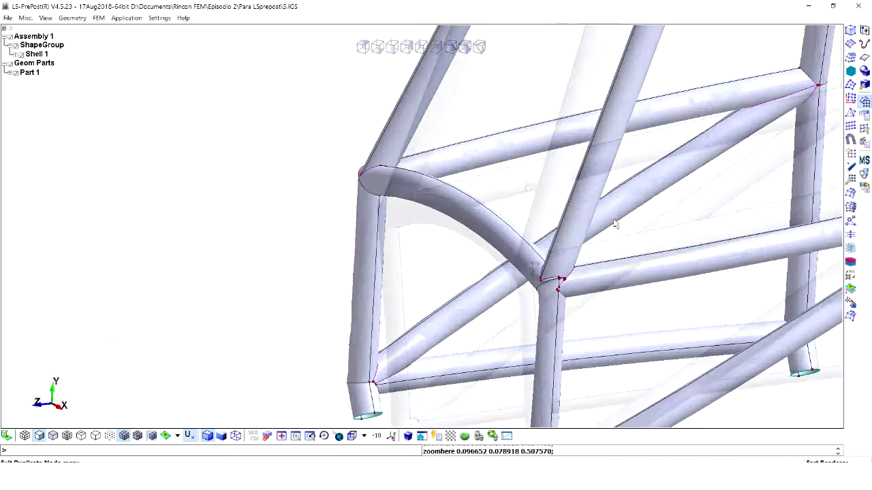
In Edge/Face Trim, split a tube face between vertices 144 and 141
scroll(497, 276, up, 2)
scroll(501, 273, up, 2)
scroll(504, 265, up, 3)
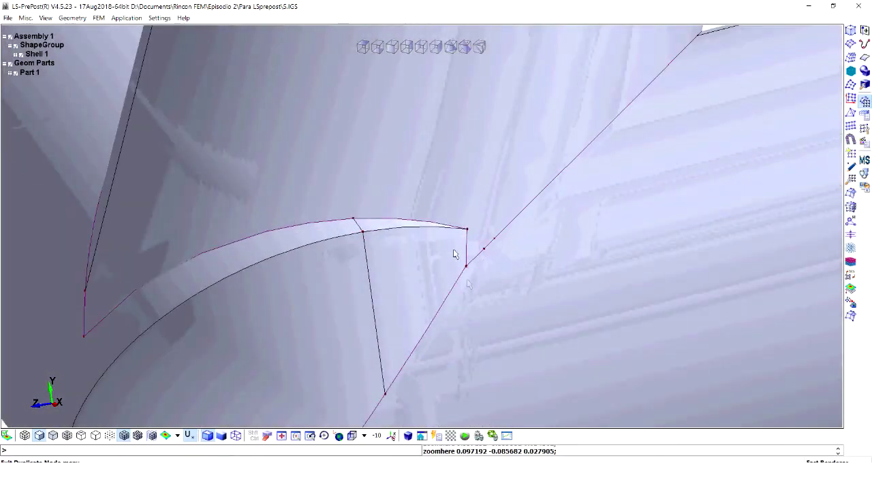
click(864, 83)
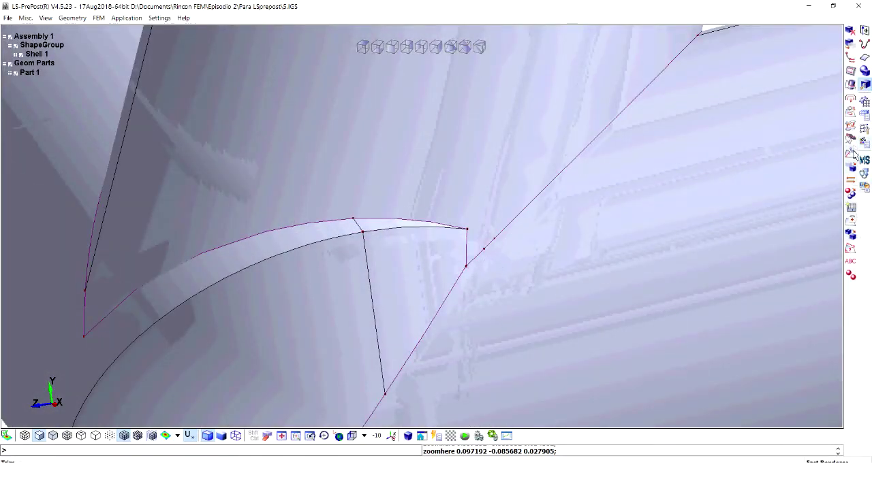
click(851, 153)
ctrl+middle_drag(586, 140, 535, 121)
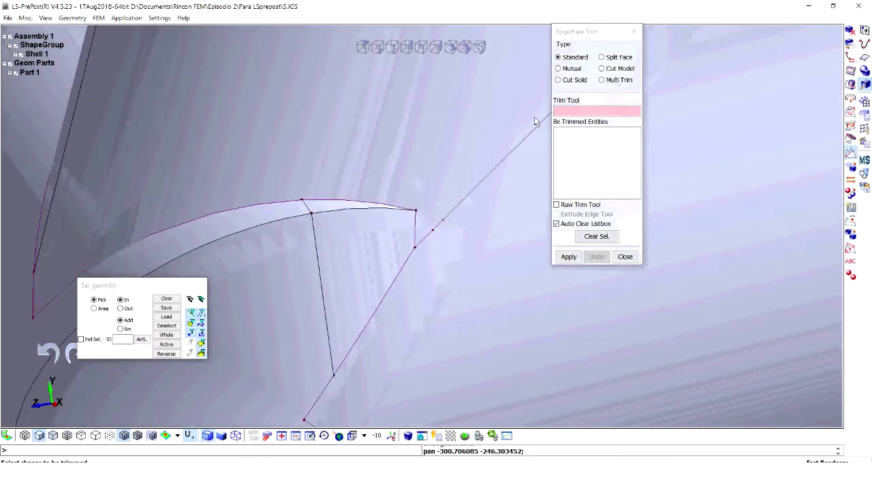
click(616, 60)
scroll(405, 193, up, 2)
scroll(375, 184, up, 1)
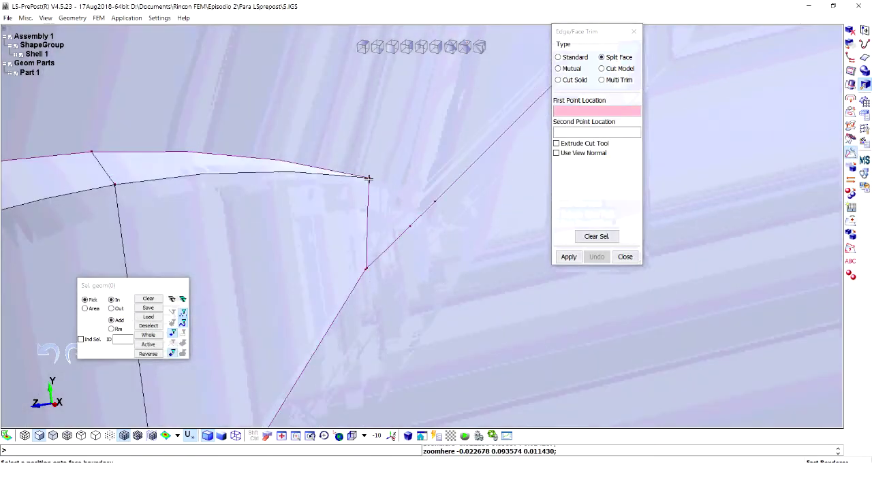
click(368, 179)
click(434, 202)
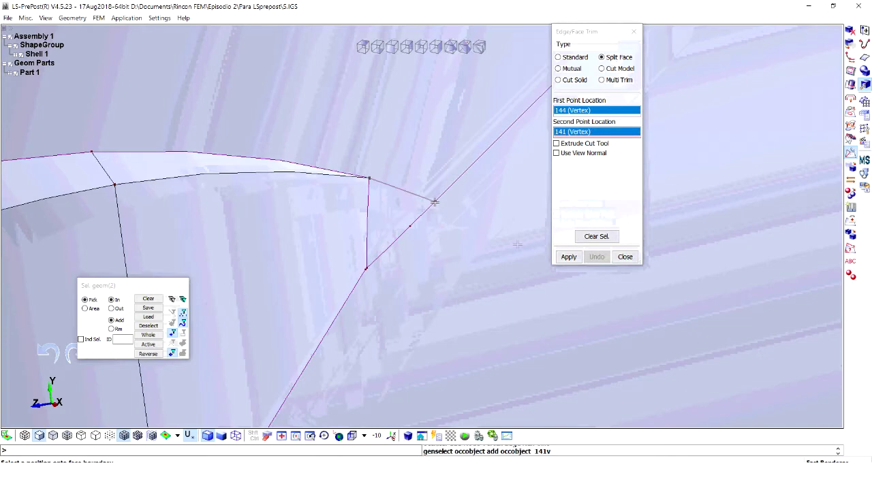
click(574, 258)
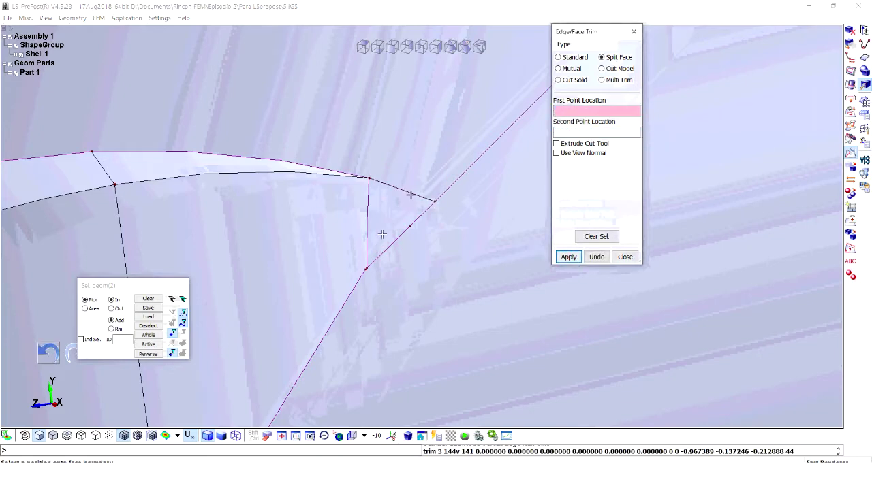
Split face 10 on a diagonal tube between vertices 33 and 36
scroll(395, 225, down, 5)
mouse_move(334, 247)
shift+mouse_down()
mouse_move(802, 259)
mouse_move(544, 316)
shift+mouse_up()
scroll(476, 307, up, 3)
scroll(429, 272, up, 3)
scroll(412, 254, up, 3)
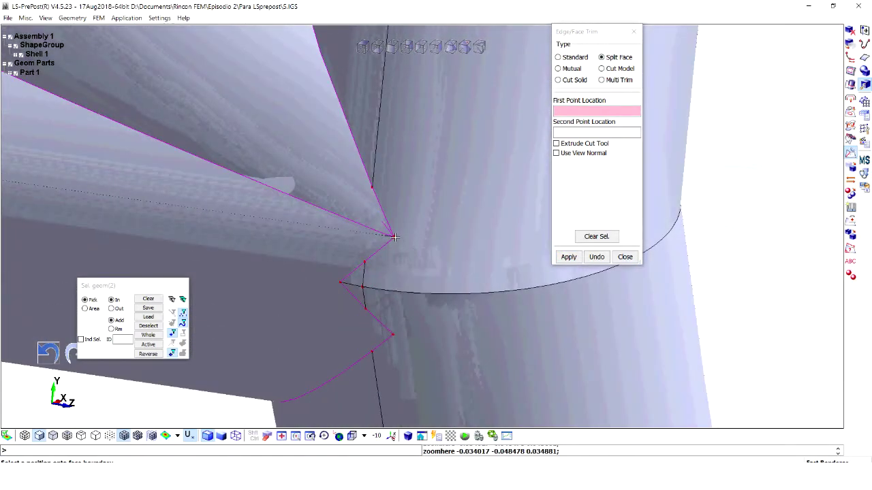
click(394, 237)
scroll(409, 252, down, 3)
scroll(477, 286, down, 3)
scroll(596, 333, down, 2)
scroll(517, 286, up, 3)
scroll(468, 214, up, 3)
scroll(475, 194, up, 3)
scroll(453, 186, up, 2)
scroll(449, 185, up, 1)
click(448, 184)
scroll(447, 187, down, 2)
scroll(446, 192, down, 2)
scroll(446, 193, down, 3)
scroll(445, 211, up, 3)
ctrl+drag(444, 218, 443, 236)
click(572, 257)
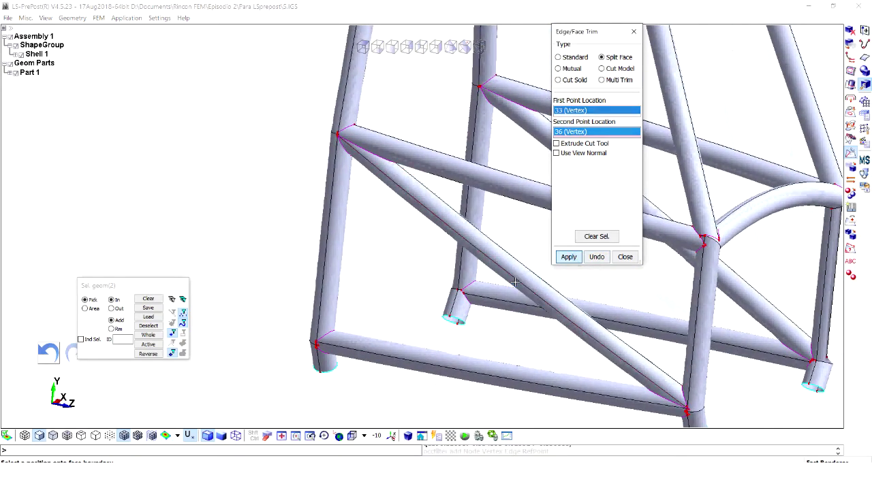
Close the face trimming tool and orbit to view the whole frame
scroll(545, 308, up, 2)
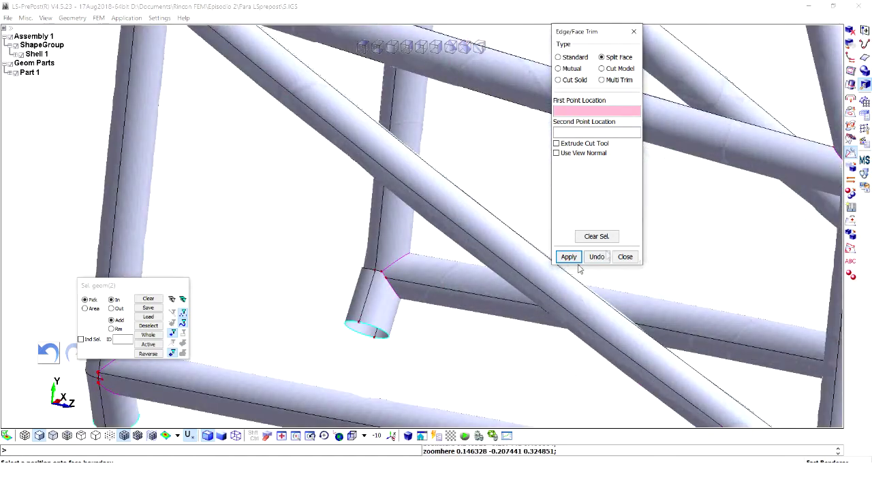
click(625, 256)
scroll(545, 204, down, 5)
mouse_move(545, 205)
ctrl+mouse_down()
mouse_move(530, 130)
mouse_move(642, 243)
ctrl+mouse_up()
Mesh all 132 active frame faces with Mixed size-10 shells and accept the mesh
click(864, 101)
click(850, 58)
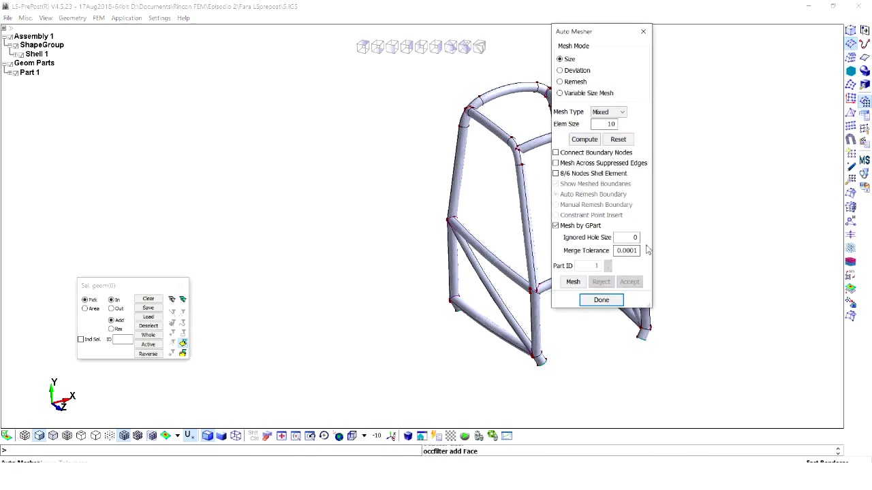
click(149, 343)
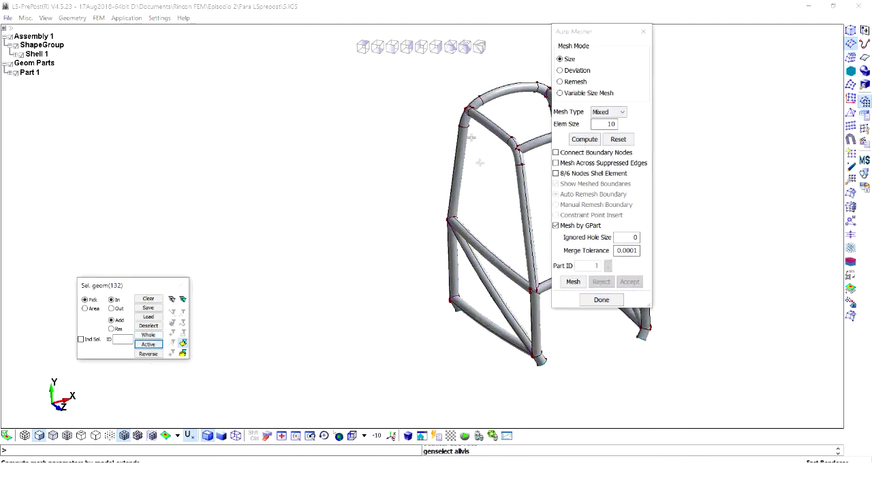
ctrl+middle_drag(480, 162, 384, 189)
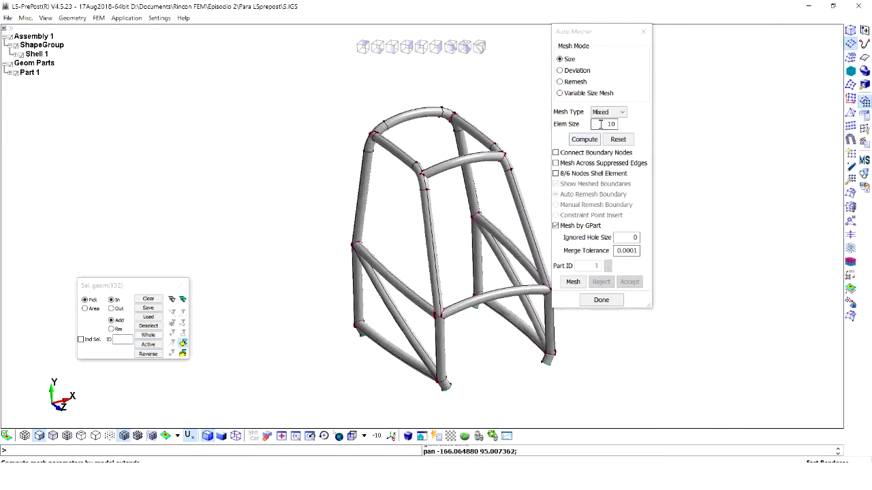
click(574, 283)
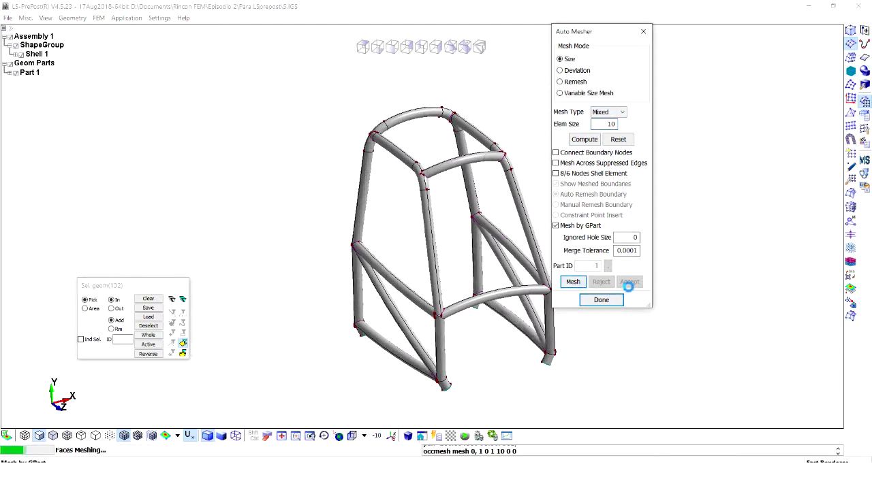
click(628, 282)
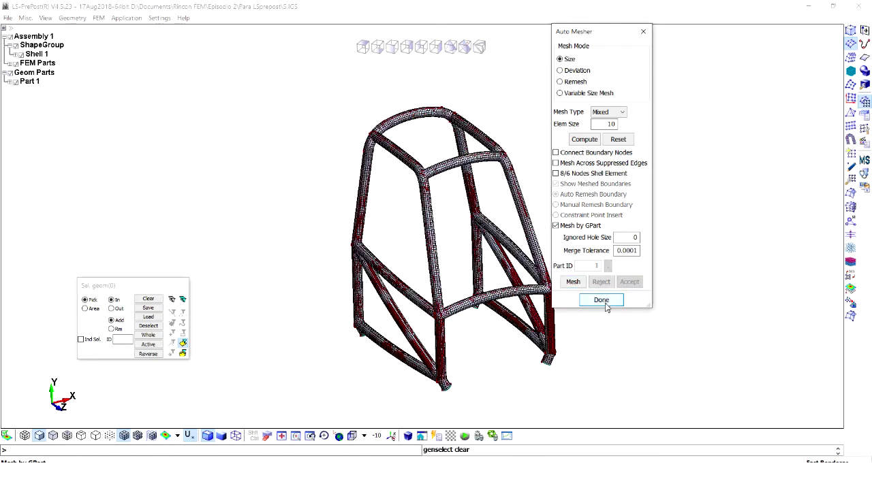
click(606, 304)
Hide the Shell 1 geometry and bring the meshed frame's lower bay into view
click(17, 54)
scroll(494, 258, up, 5)
scroll(490, 270, up, 2)
scroll(490, 270, down, 4)
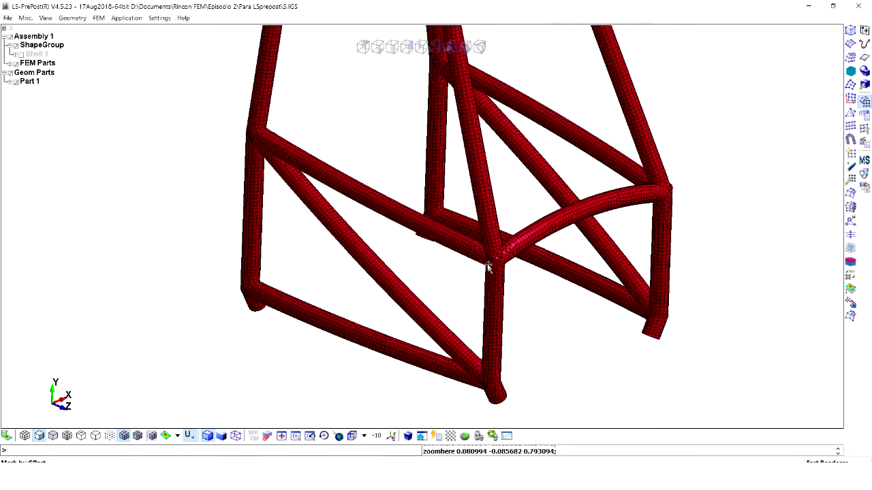
shift+middle_drag(824, 197, 831, 131)
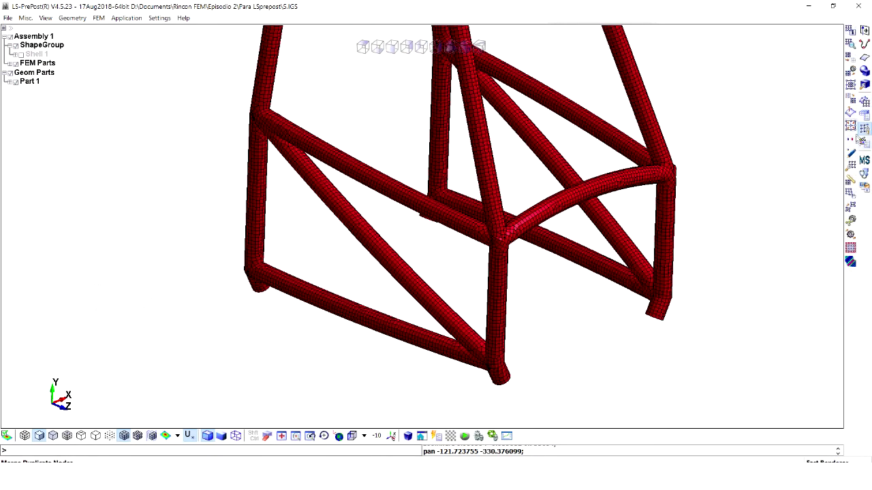
Open the Duplicate Nodes tool and try green for free edges before reverting to blue
click(863, 132)
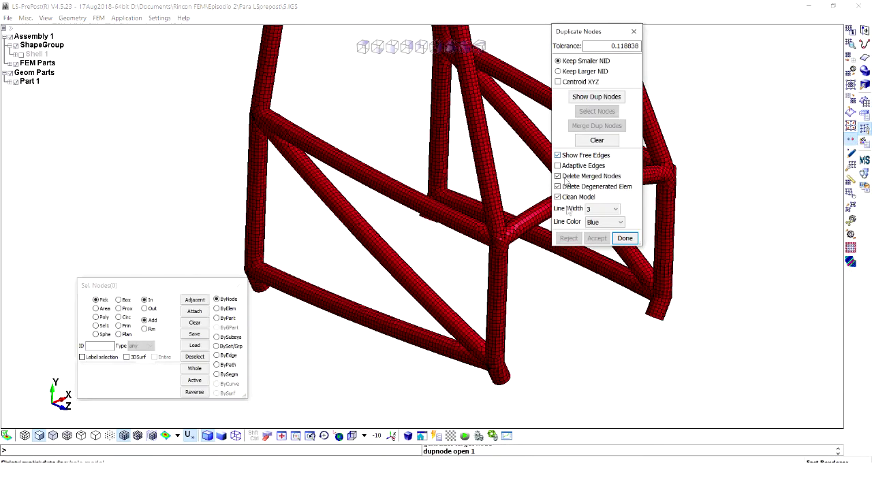
click(598, 223)
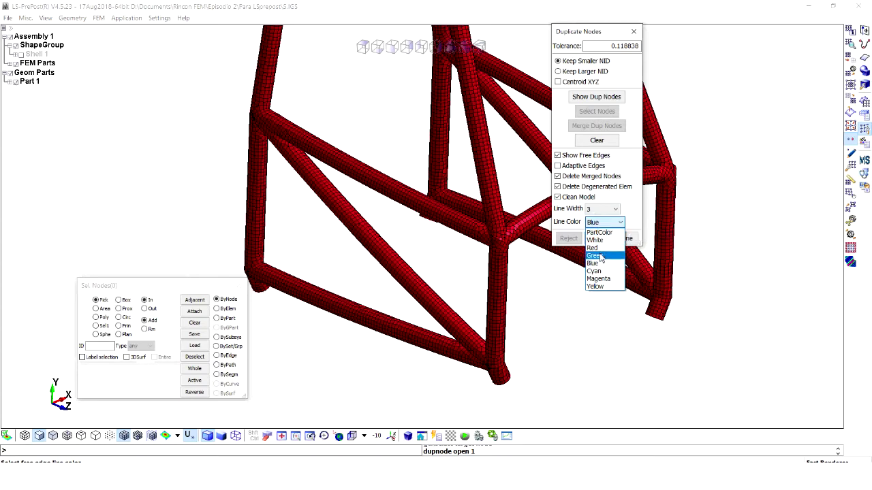
click(600, 253)
click(604, 223)
click(591, 262)
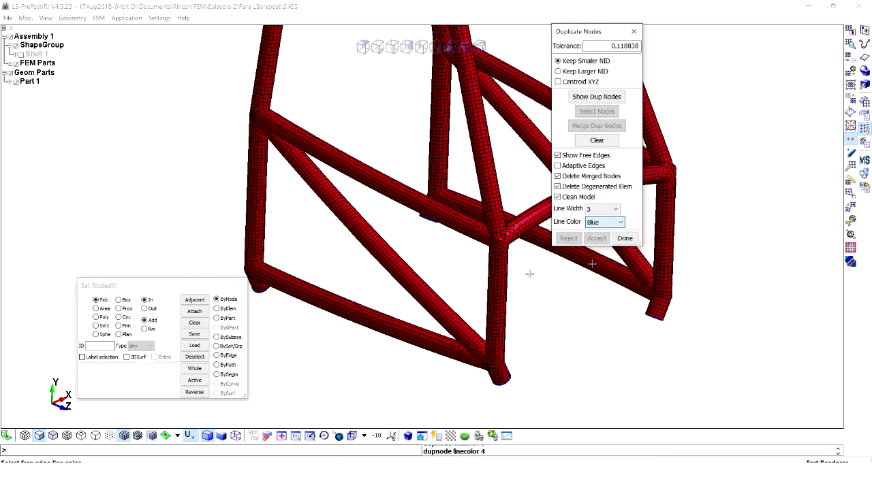
Orbit and zoom around the tube joints to inspect the free edges
shift+drag(508, 283, 430, 241)
scroll(436, 238, down, 2)
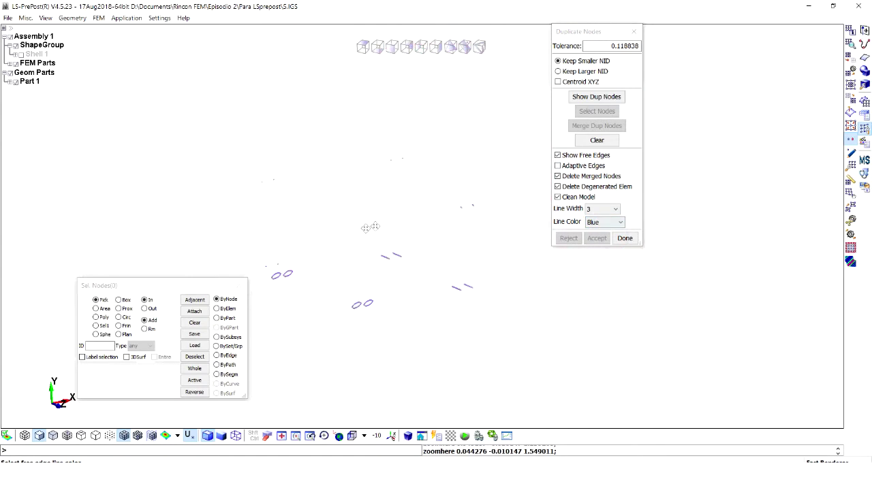
scroll(327, 257, up, 1)
scroll(454, 245, up, 2)
scroll(395, 223, up, 2)
shift+drag(395, 223, 225, 175)
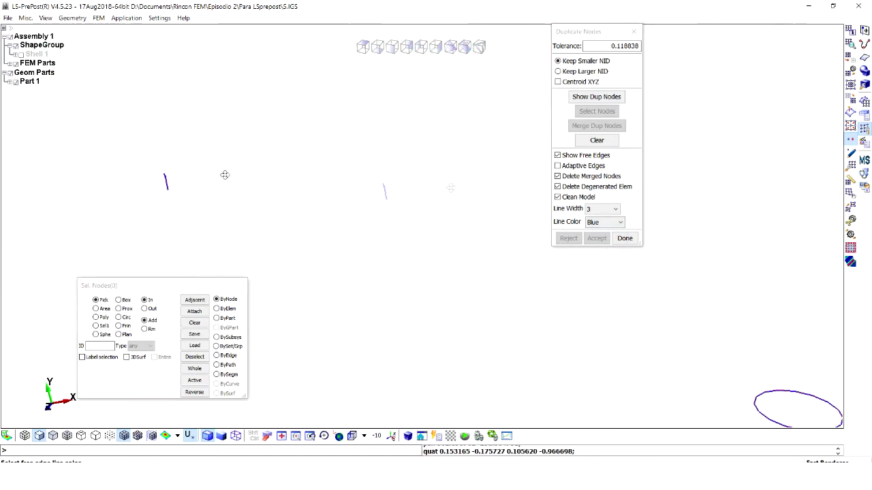
shift+middle_drag(225, 175, 402, 194)
shift+drag(419, 199, 363, 194)
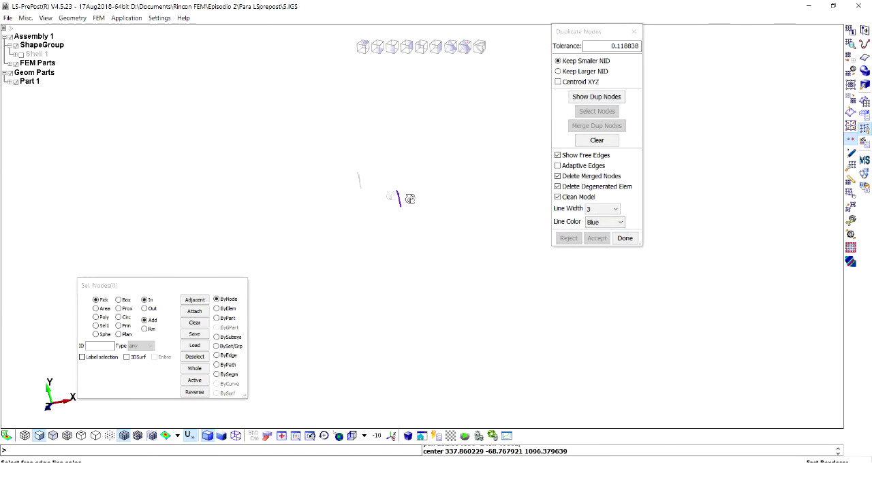
mouse_move(364, 194)
shift+middle_down()
mouse_move(454, 194)
mouse_move(354, 198)
shift+middle_up()
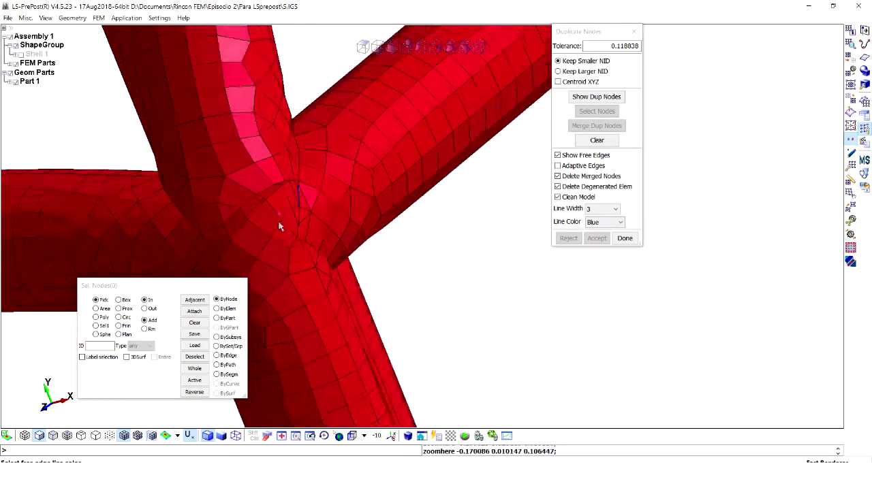
scroll(317, 184, up, 2)
scroll(325, 196, down, 3)
scroll(325, 197, down, 3)
shift+drag(324, 198, 564, 249)
scroll(422, 235, up, 2)
text(3)
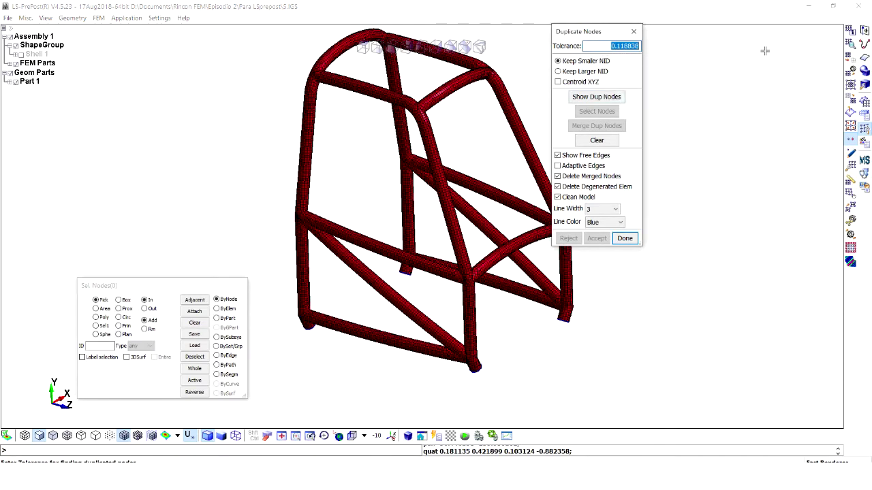
Show and merge the duplicate nodes at tolerance 3, recheck the free edges, and finish
click(610, 100)
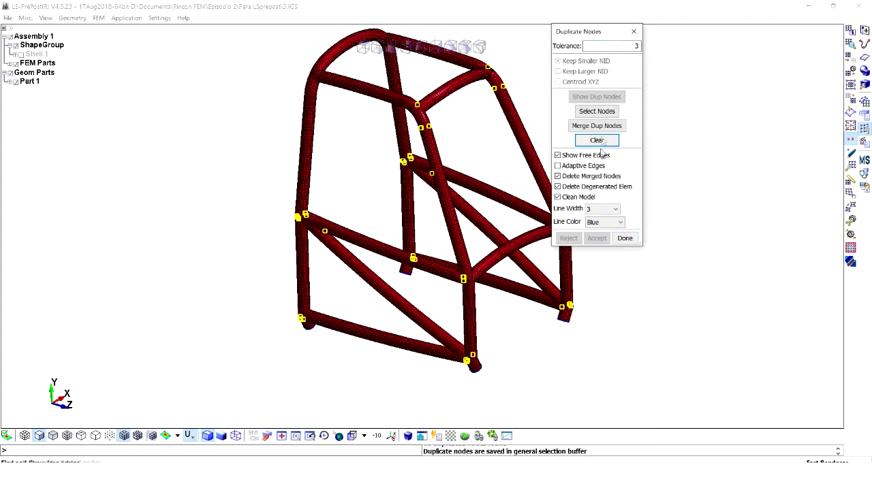
click(596, 126)
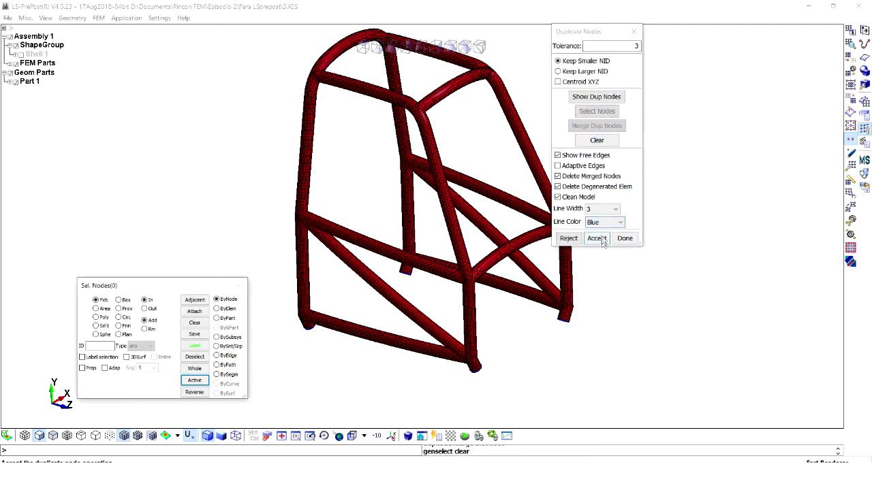
click(596, 238)
shift+middle_drag(538, 246, 475, 227)
scroll(475, 226, up, 1)
scroll(516, 211, up, 1)
scroll(479, 189, up, 1)
scroll(479, 189, up, 1)
mouse_move(500, 203)
shift+middle_down()
mouse_move(474, 199)
mouse_move(496, 224)
shift+middle_up()
scroll(496, 224, down, 2)
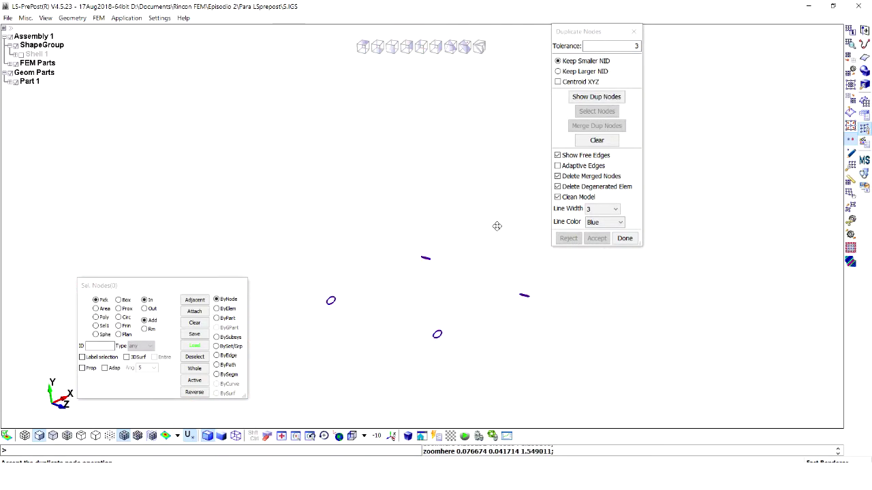
click(624, 239)
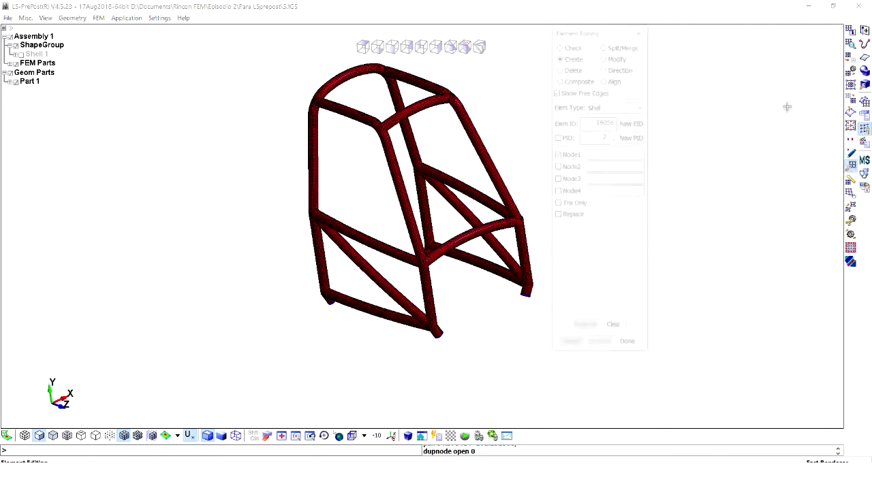
Run a Jacobian quality check at allowable 0.3, which flags 6 failing elements
click(560, 47)
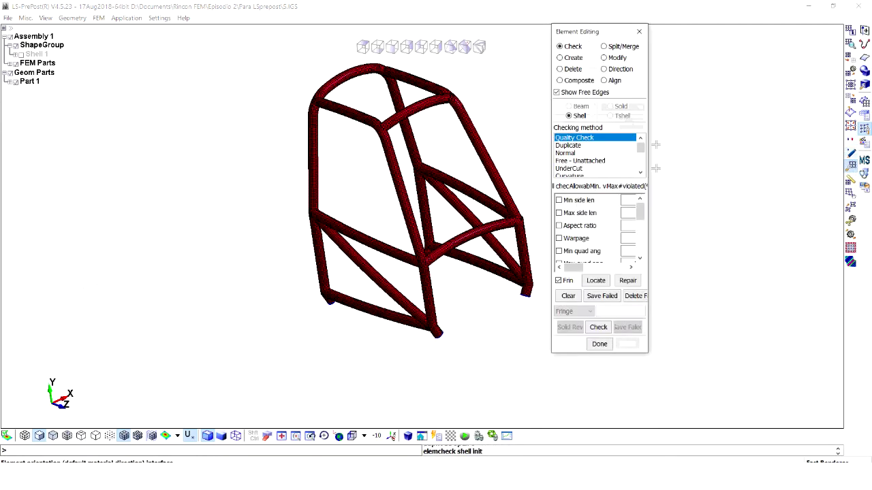
mouse_move(650, 180)
mouse_down()
mouse_move(813, 179)
mouse_move(809, 240)
mouse_up()
click(561, 231)
text(0.3)
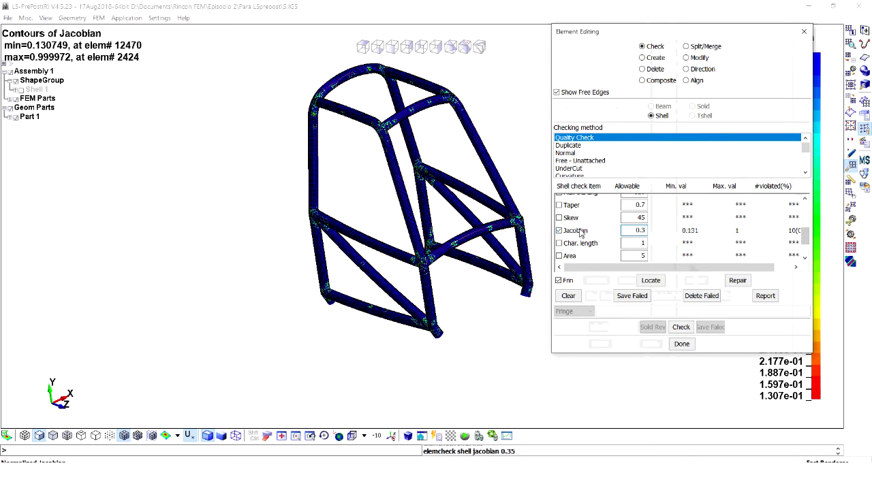
key(Return)
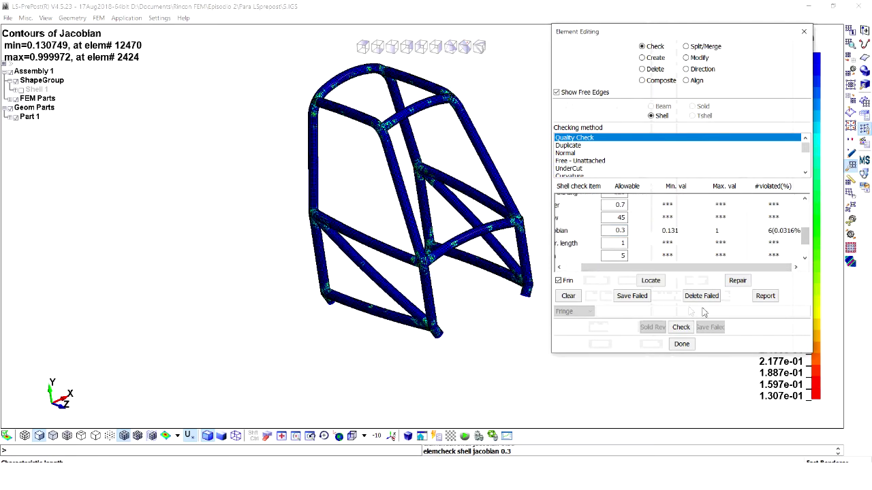
Zoom in on the worst element 12470 (Jacobian 0.131) and bring up the repair options
click(650, 280)
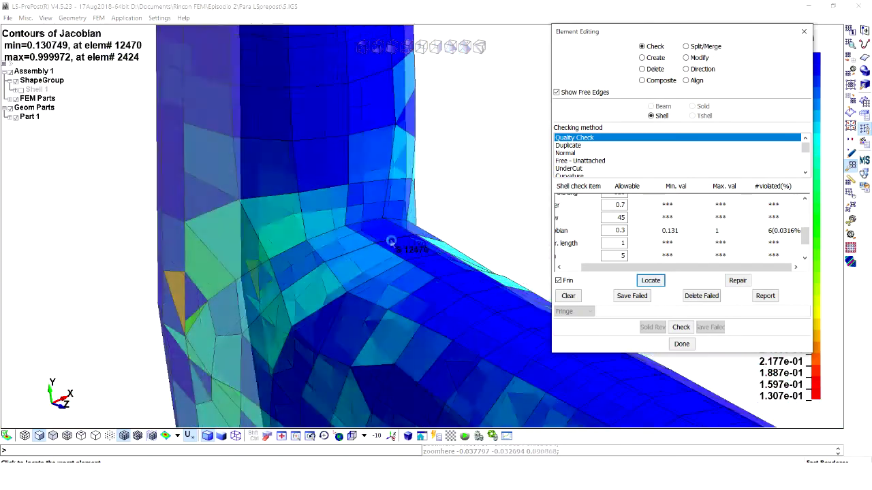
shift+drag(415, 262, 145, 186)
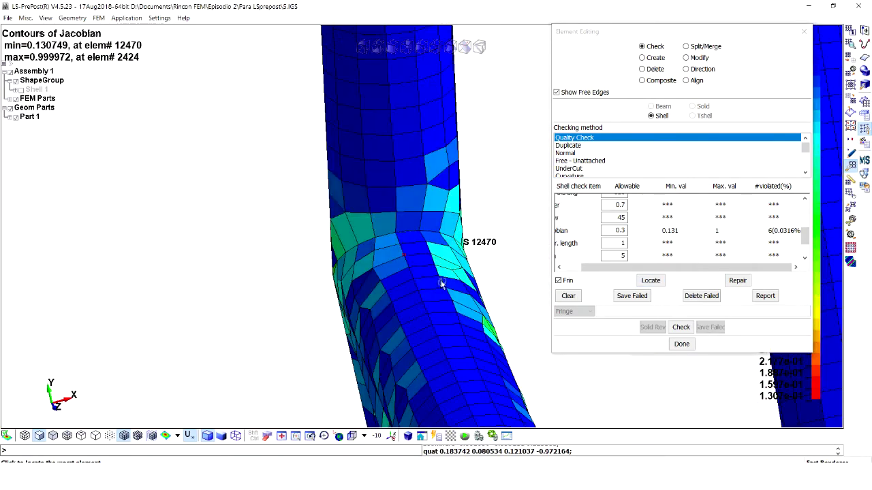
scroll(204, 194, up, 3)
scroll(245, 204, up, 3)
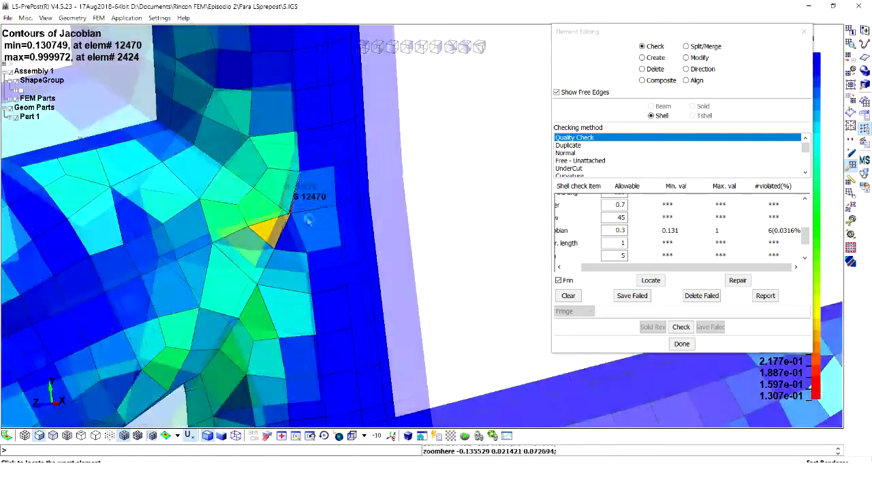
scroll(248, 199, up, 3)
scroll(249, 197, up, 3)
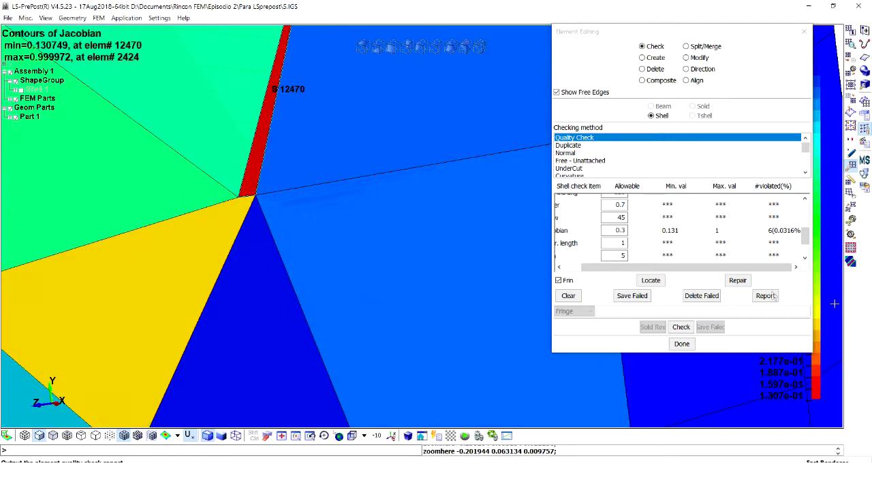
click(737, 281)
Collapse element 12470 by replacing node 3755 with node 2837, then recheck
click(747, 298)
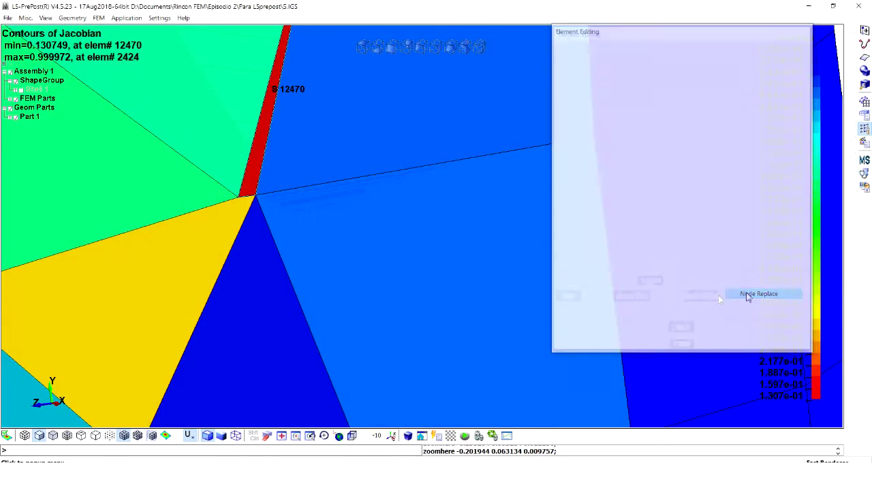
click(253, 198)
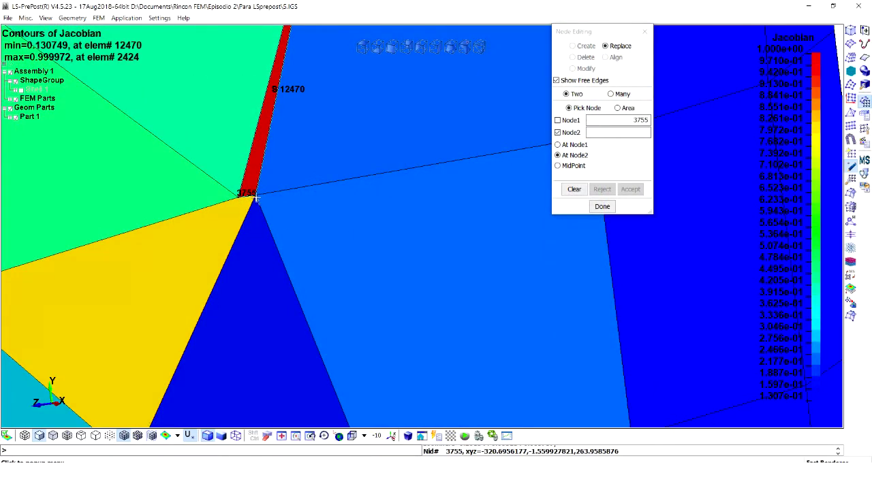
click(256, 196)
scroll(345, 117, down, 2)
scroll(400, 261, down, 1)
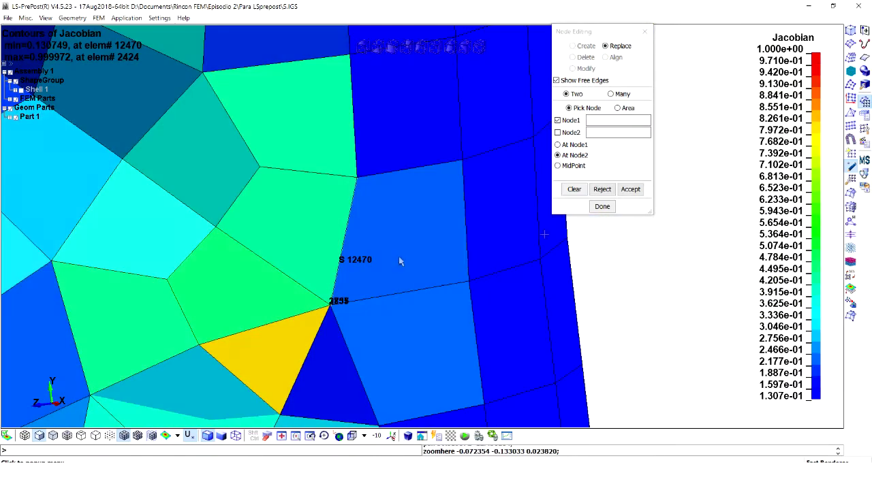
click(623, 193)
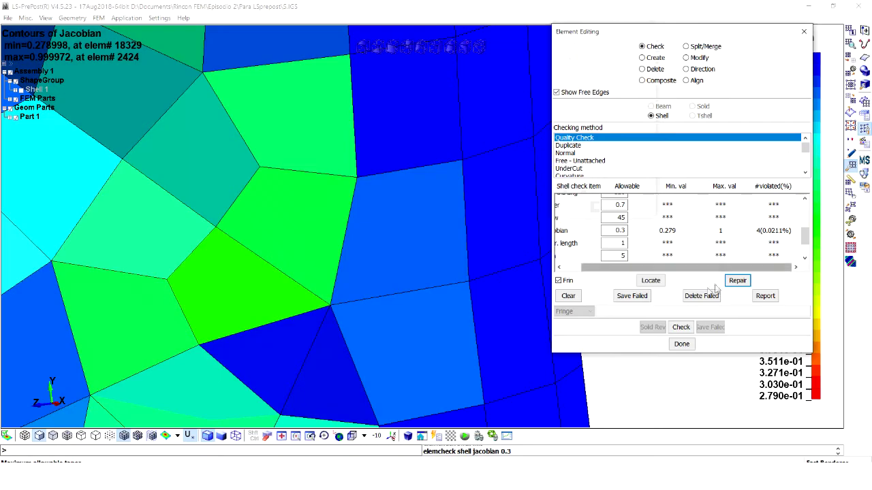
Locate element 18329 and replace node 11423 with corner node 10779
click(650, 280)
scroll(381, 226, down, 2)
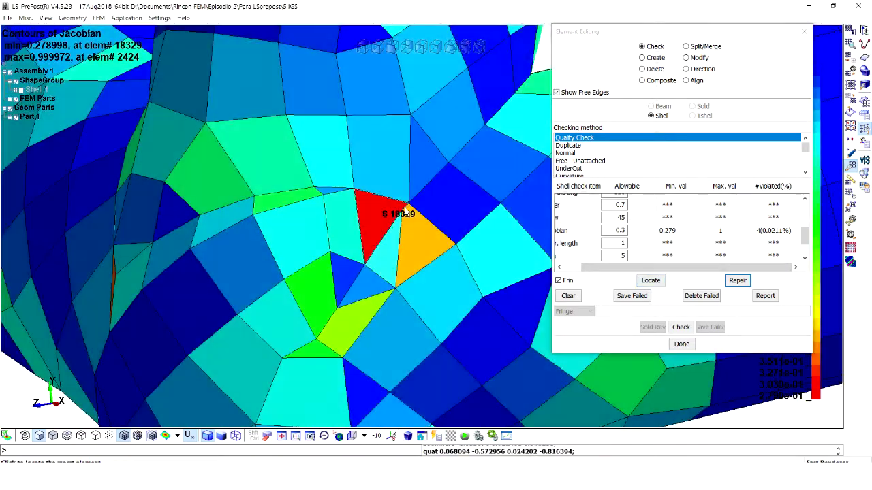
scroll(405, 215, up, 2)
click(738, 280)
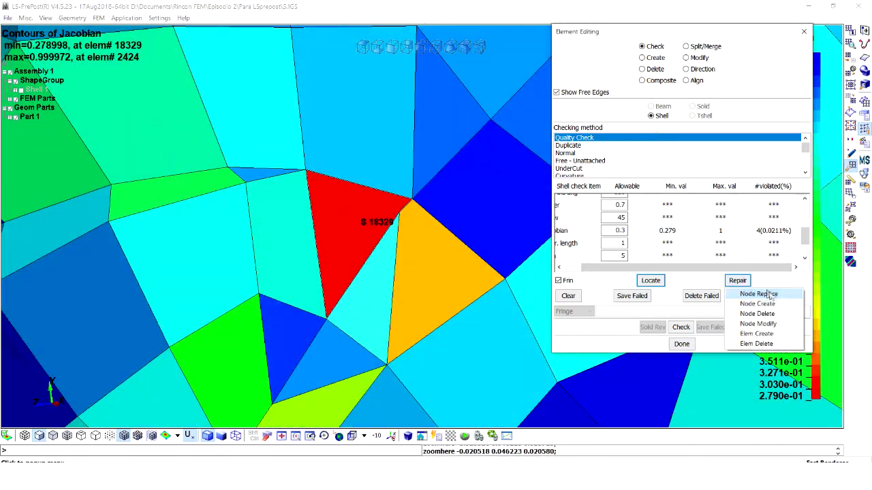
click(761, 295)
scroll(375, 211, up, 2)
scroll(429, 215, up, 2)
click(431, 212)
click(473, 172)
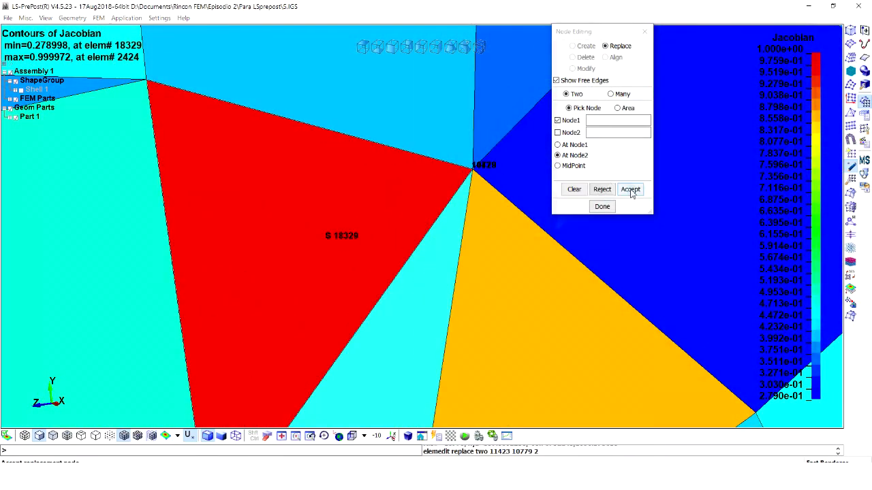
click(631, 192)
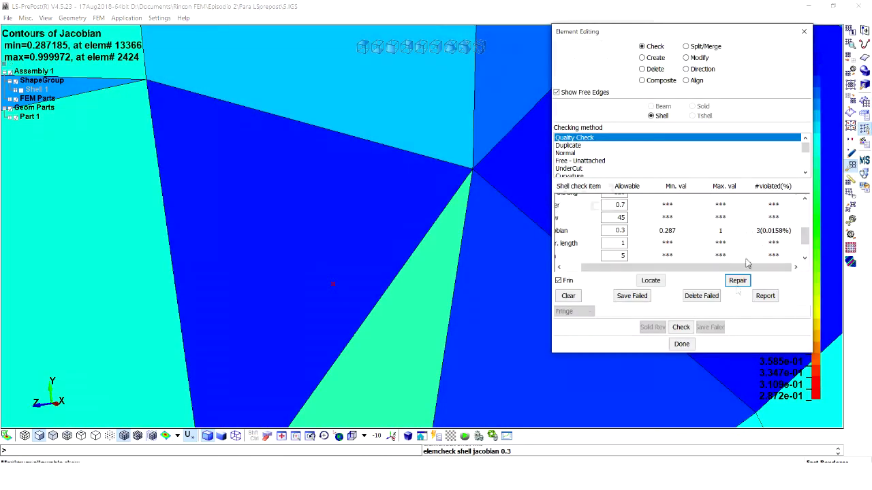
Locate element 13366 and blank the element covering it
click(661, 281)
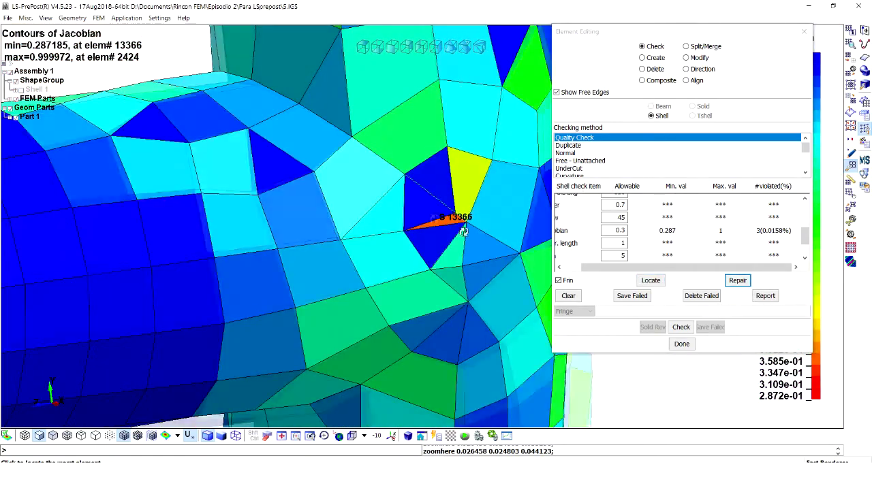
mouse_move(464, 231)
ctrl+mouse_down()
mouse_move(403, 168)
mouse_move(292, 195)
mouse_move(84, 217)
mouse_move(318, 230)
mouse_move(493, 300)
mouse_move(504, 272)
mouse_move(479, 251)
mouse_move(734, 138)
ctrl+mouse_up()
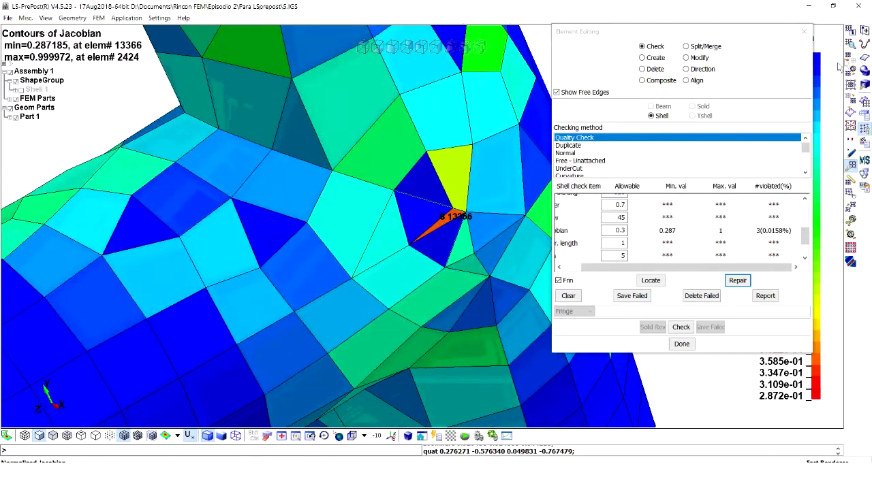
click(849, 57)
scroll(444, 221, up, 3)
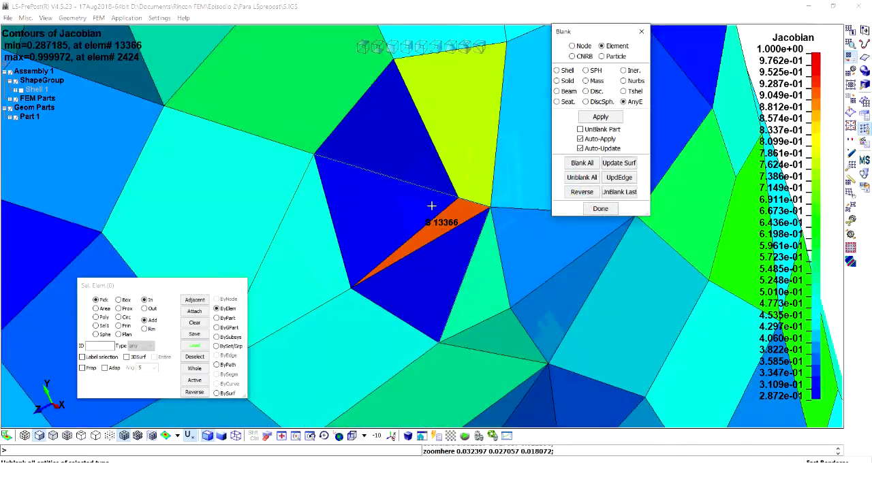
click(431, 205)
mouse_move(438, 183)
ctrl+mouse_down()
mouse_move(465, 184)
mouse_move(450, 162)
mouse_move(449, 173)
ctrl+mouse_up()
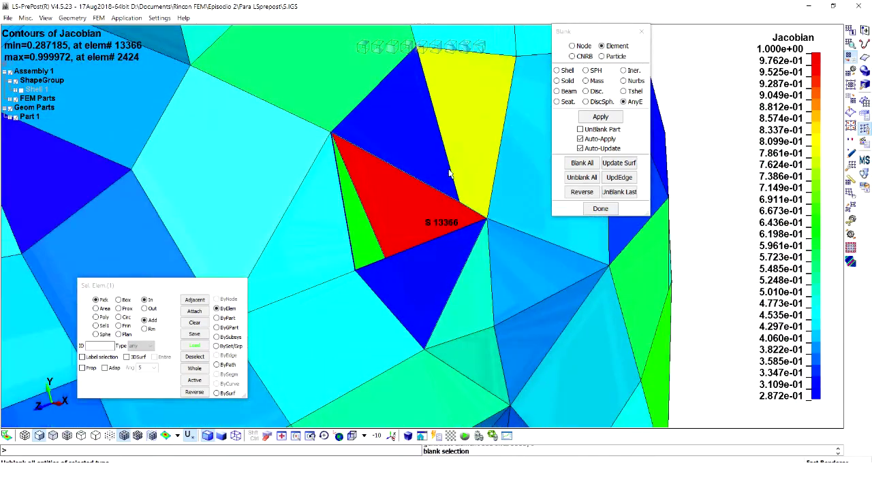
click(592, 210)
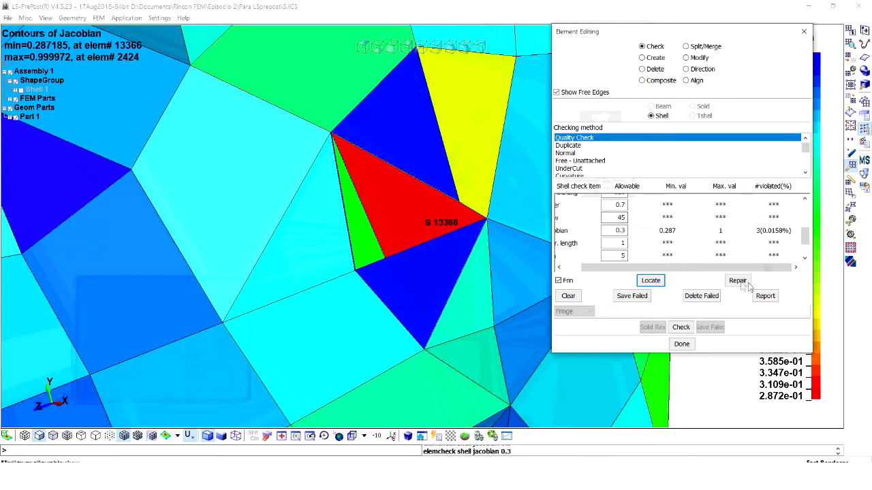
Replace node 8511 with node 8057, recheck, and unblank all elements
click(739, 281)
click(759, 294)
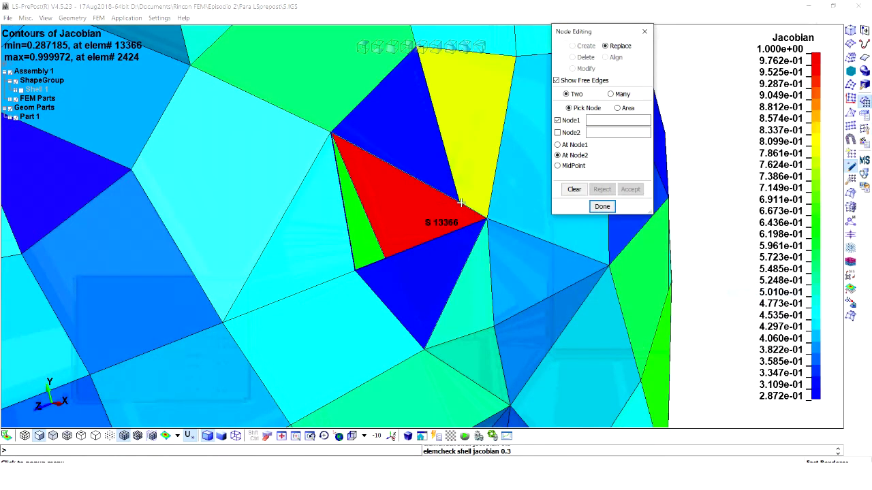
click(486, 218)
click(488, 222)
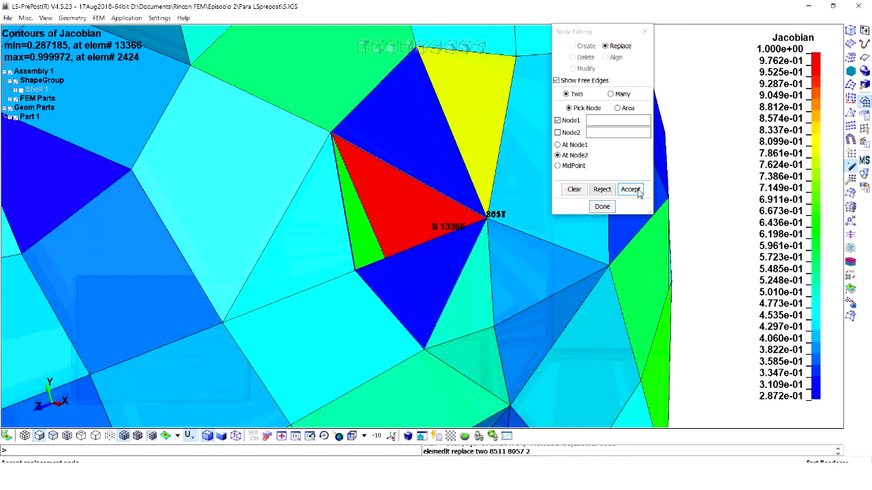
click(630, 189)
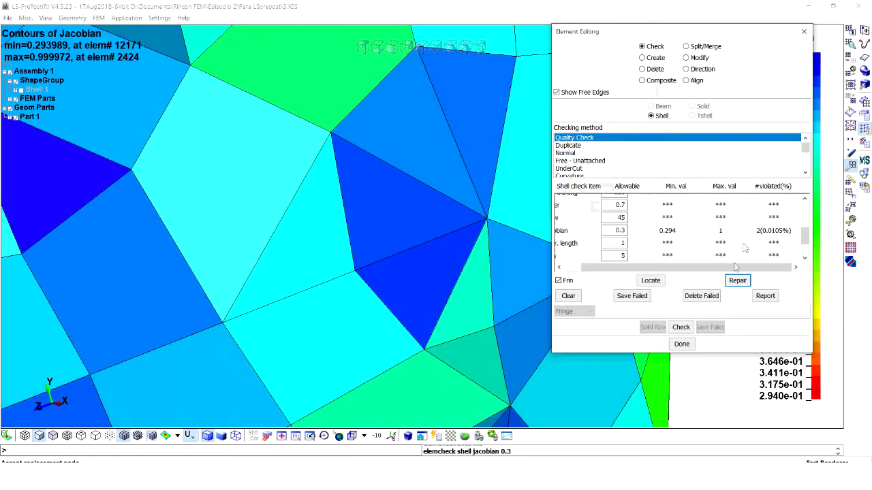
click(852, 61)
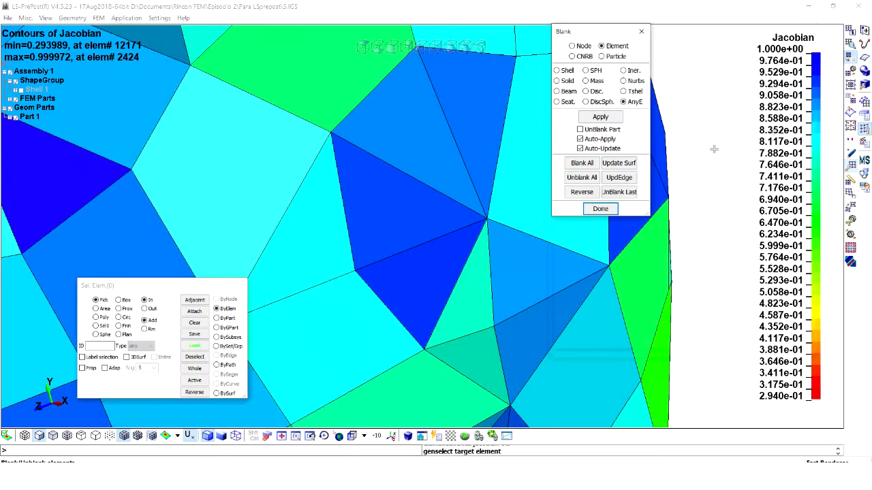
click(582, 179)
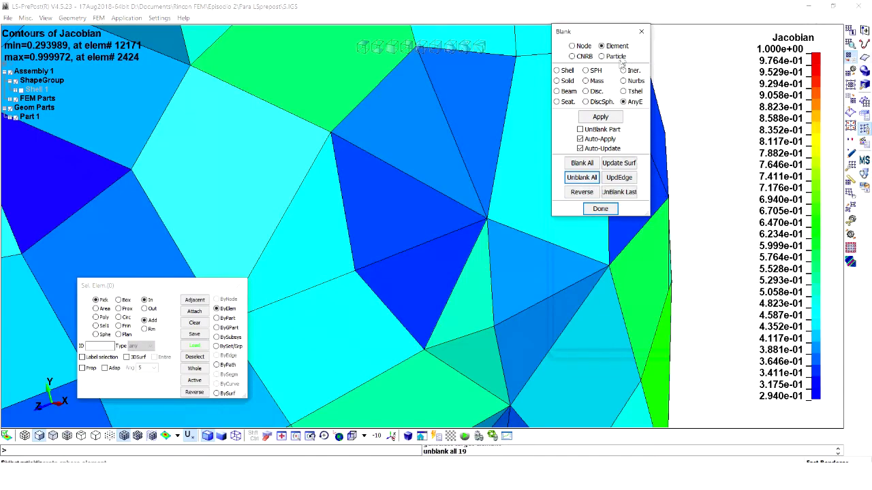
Zoom in on the worst remaining element 12171, Jacobian 0.294
click(641, 32)
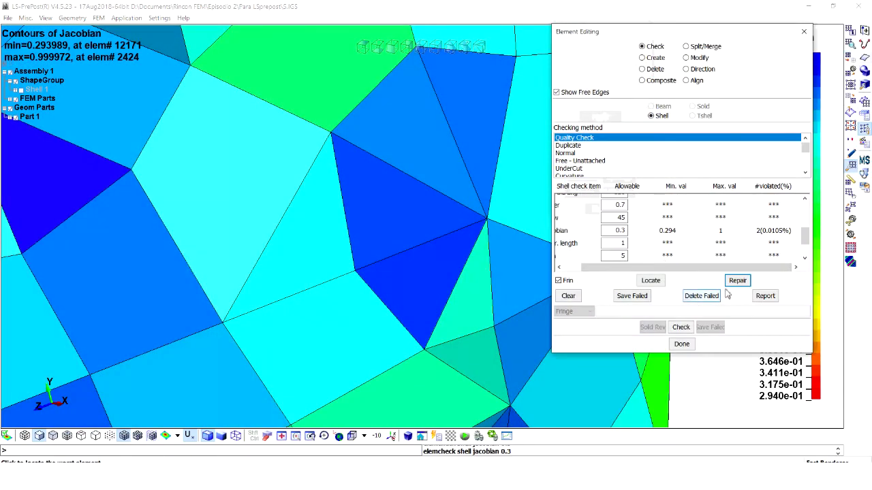
click(650, 282)
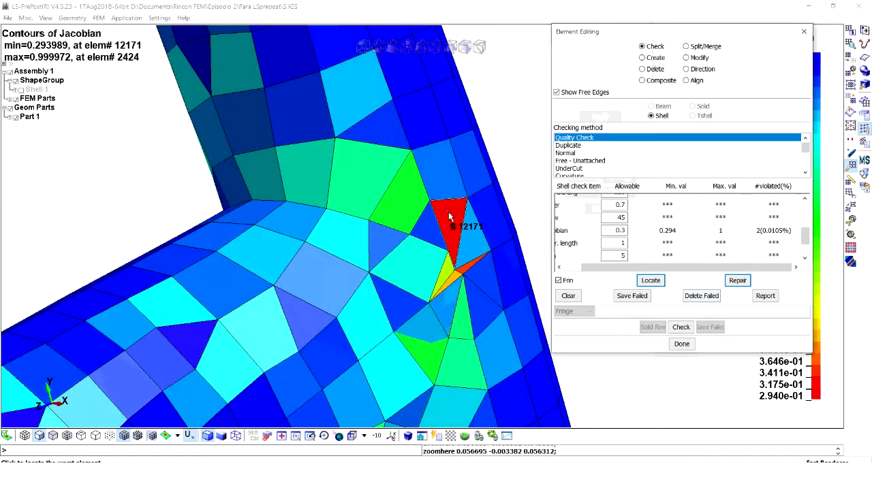
scroll(461, 254, up, 2)
scroll(461, 254, up, 3)
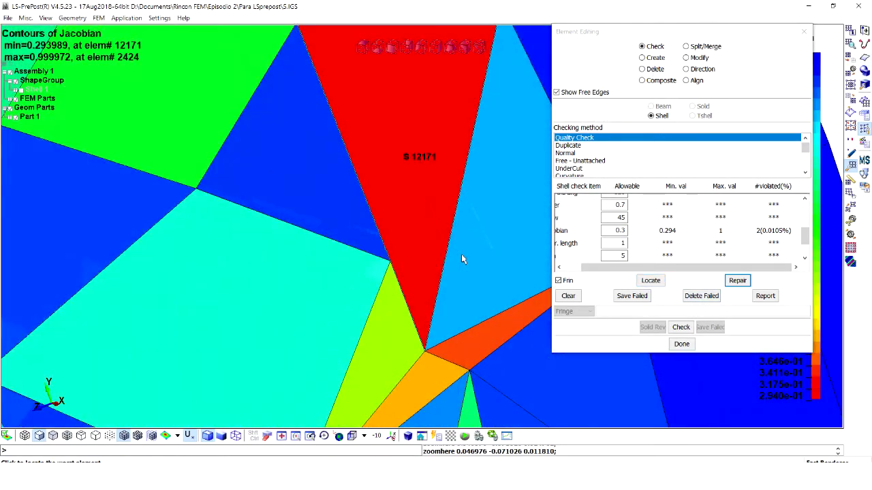
scroll(435, 365, down, 2)
scroll(412, 348, up, 2)
scroll(428, 263, down, 2)
scroll(391, 180, down, 2)
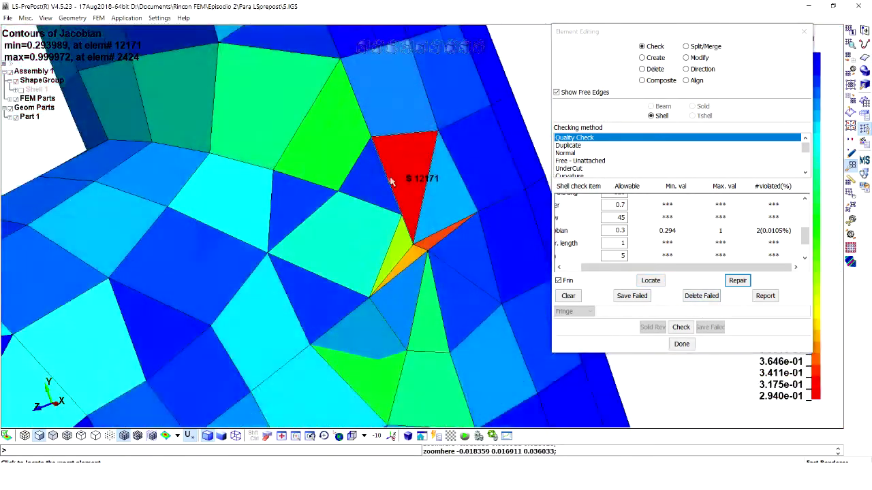
scroll(392, 181, up, 1)
scroll(389, 220, up, 2)
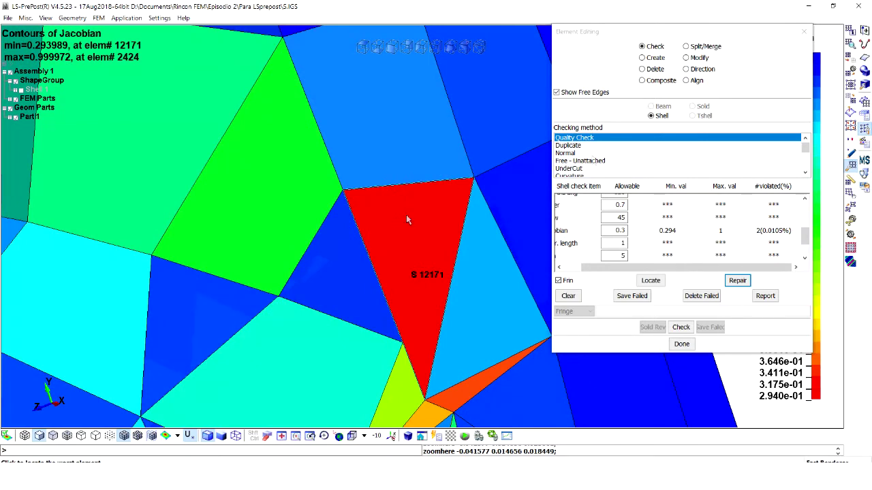
click(702, 46)
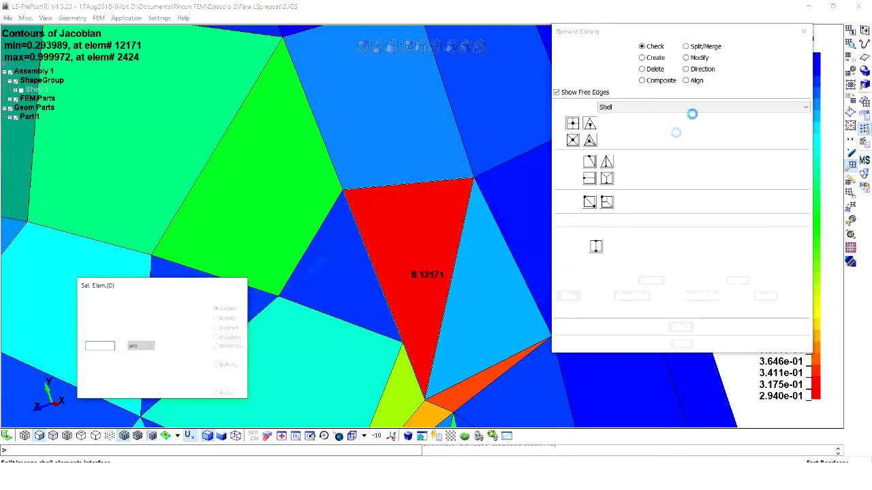
Split triangle 12171 using the ONE option and accept
click(589, 201)
click(450, 238)
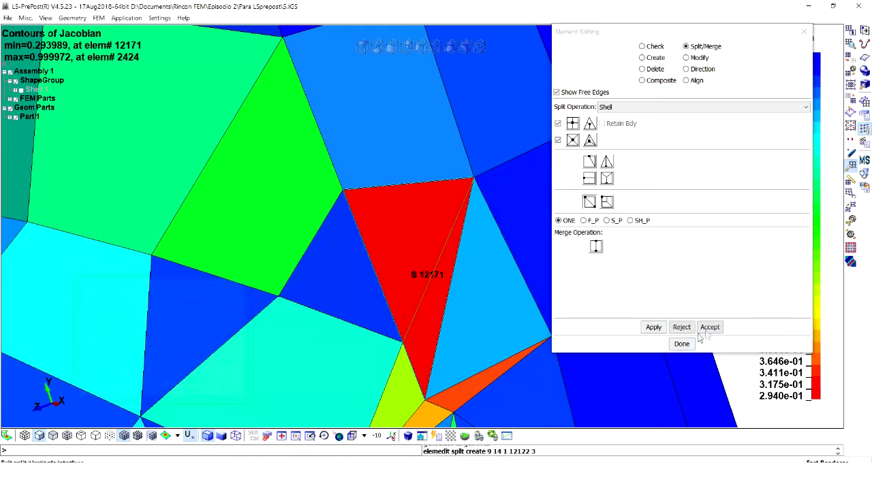
click(708, 328)
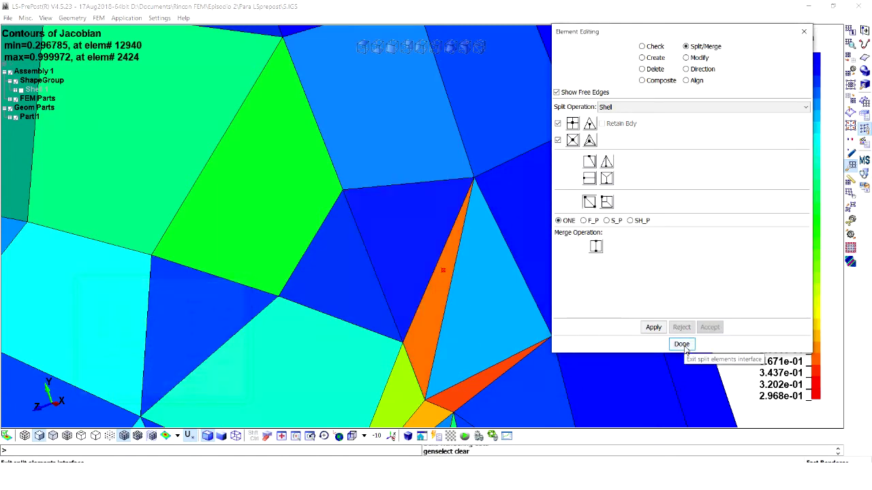
click(682, 345)
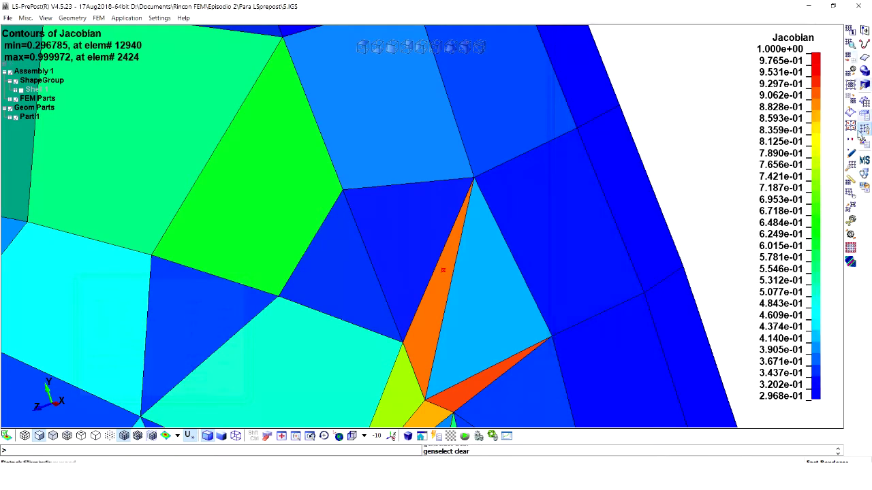
Rerun the Jacobian check, leaving 1 violation at element 12940 (0.297)
click(852, 163)
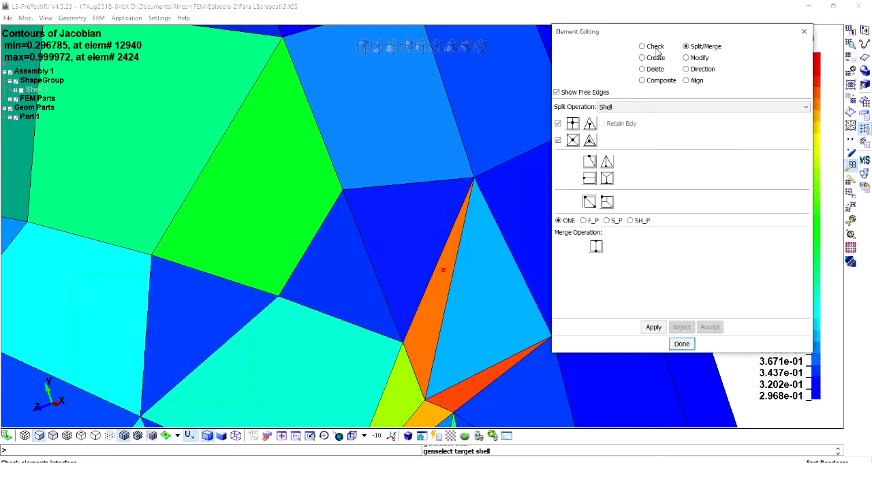
click(656, 49)
scroll(613, 232, down, 2)
mouse_move(600, 266)
mouse_down()
mouse_move(618, 277)
mouse_move(599, 276)
mouse_up()
click(559, 231)
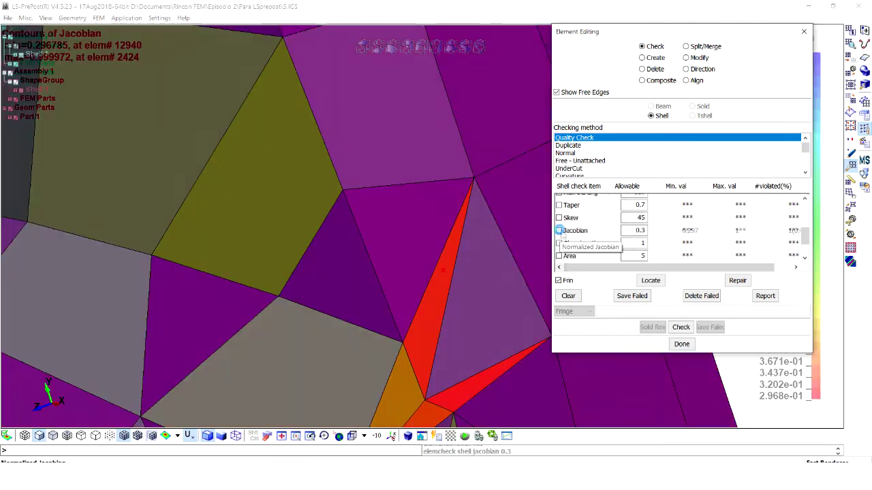
drag(605, 267, 667, 270)
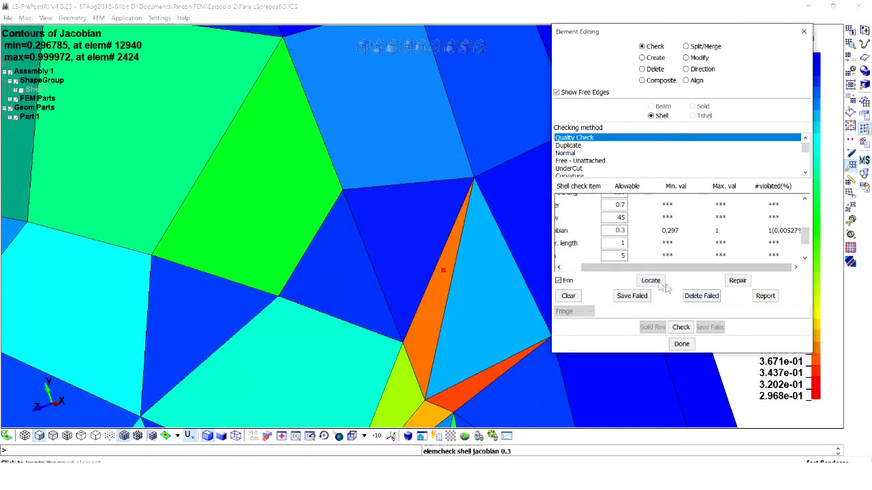
Locate element 12940 and split the red triangle from its top-left corner
click(657, 282)
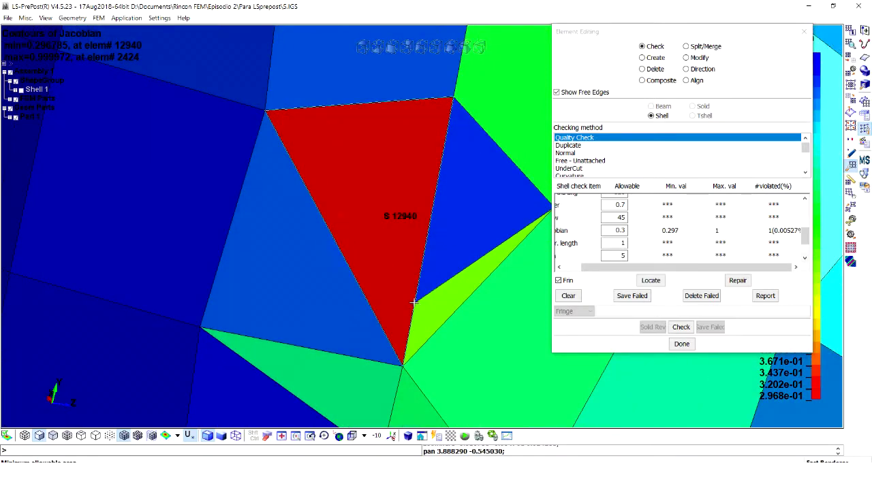
click(708, 48)
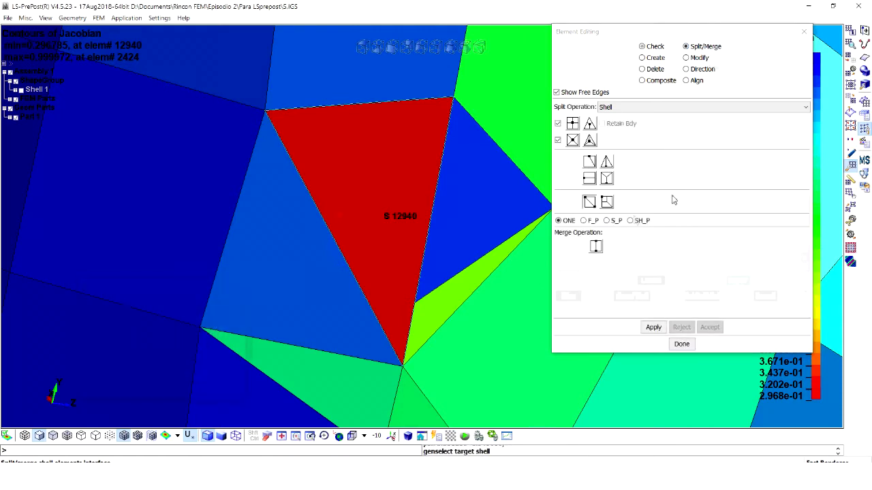
click(403, 298)
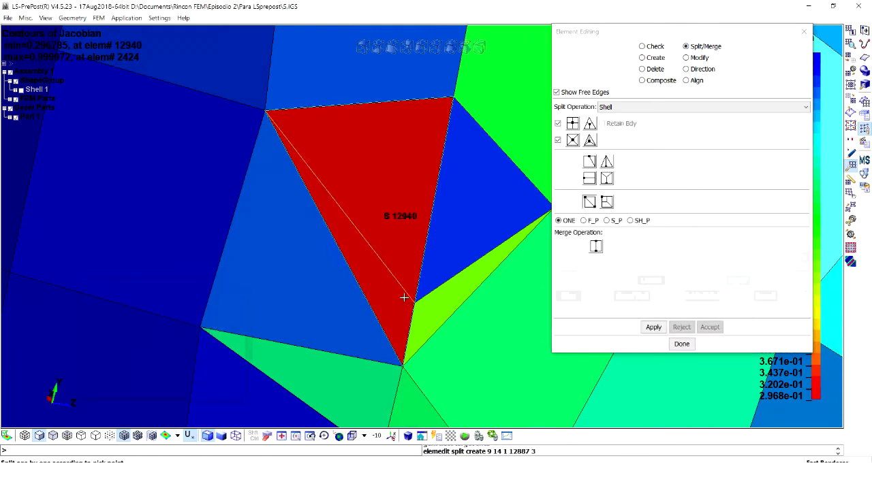
click(710, 328)
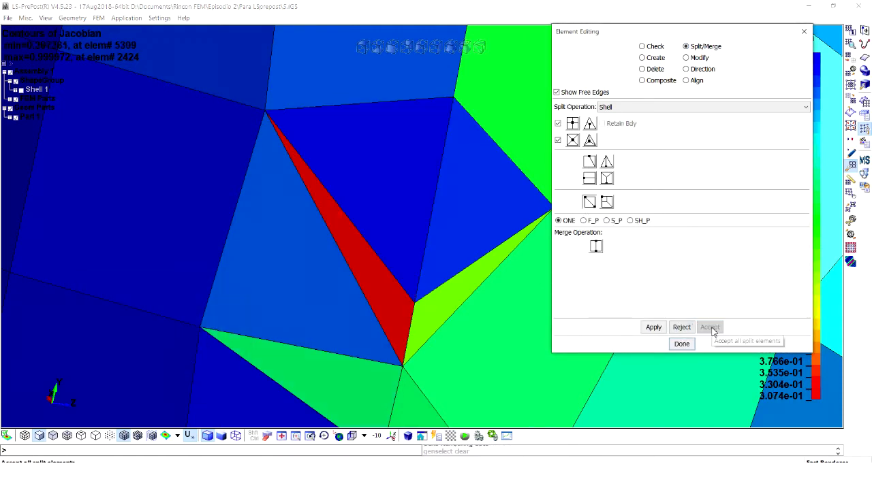
click(803, 33)
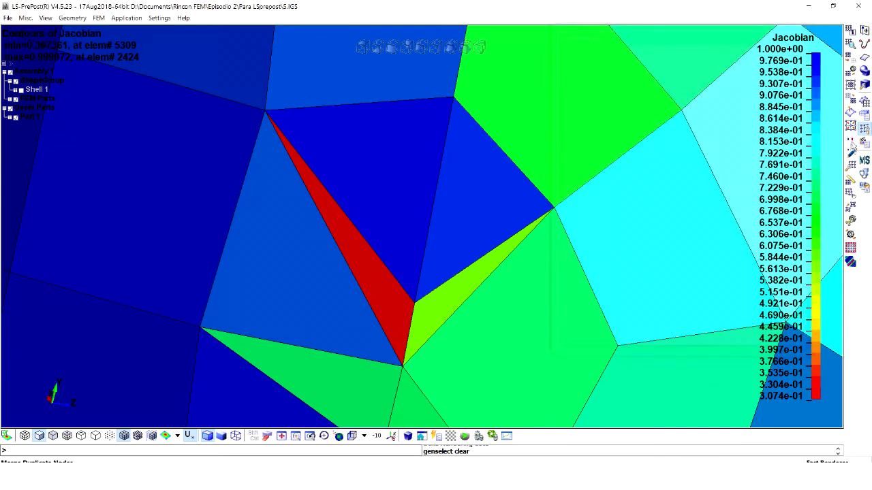
click(850, 164)
click(668, 49)
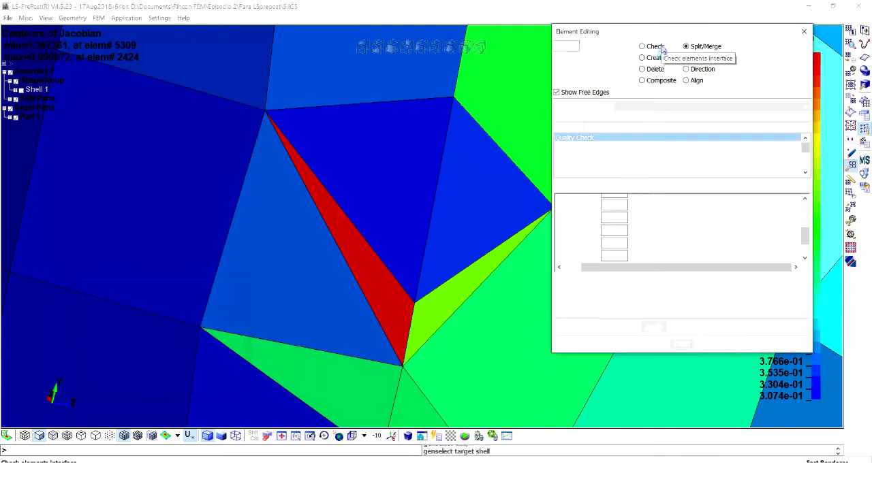
With Node Modify, drag node 13610 upward to widen the red sliver
click(735, 281)
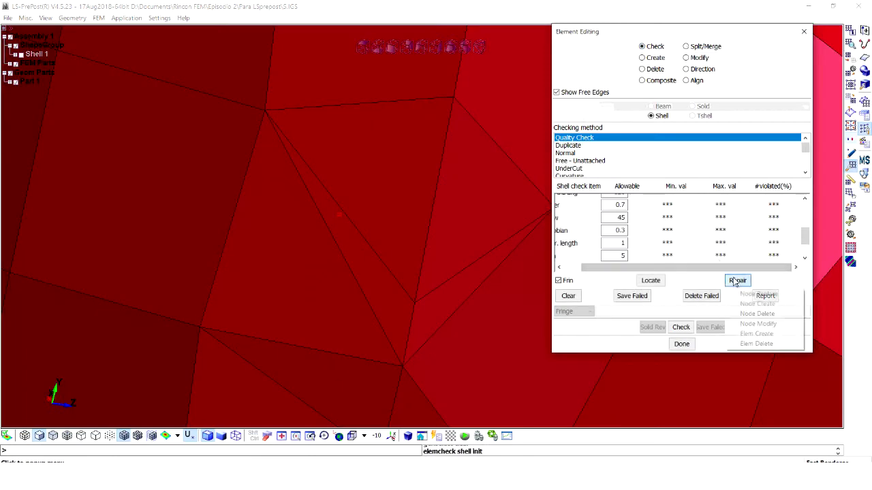
click(757, 324)
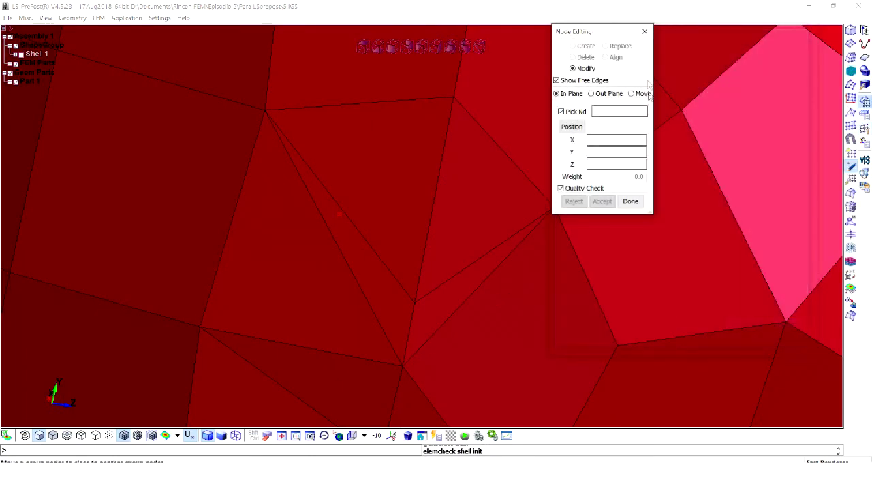
click(645, 31)
click(734, 282)
click(755, 324)
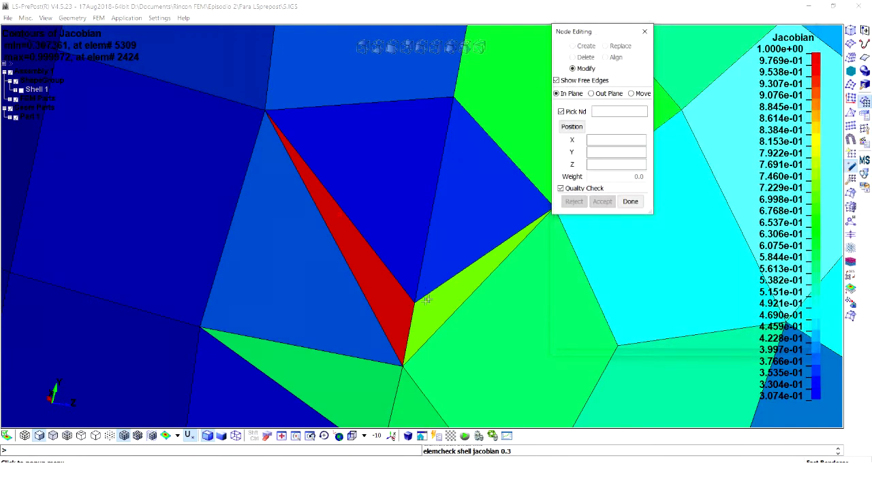
click(418, 305)
drag(415, 306, 432, 217)
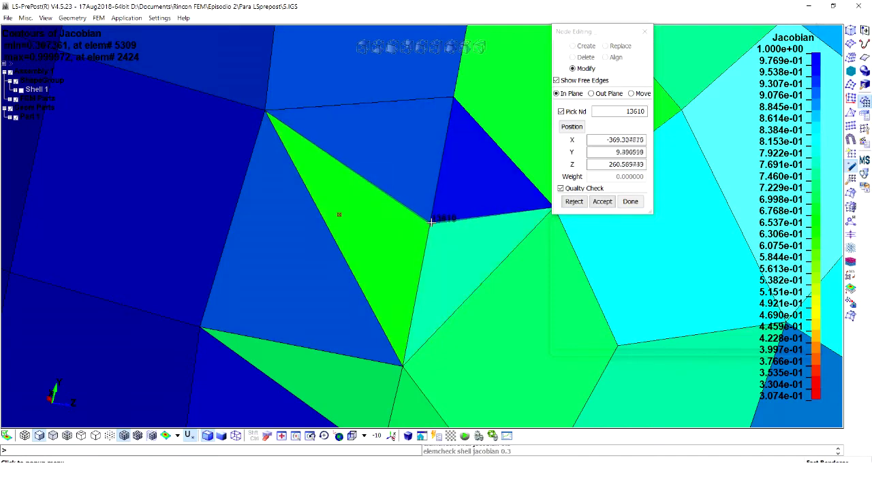
click(602, 202)
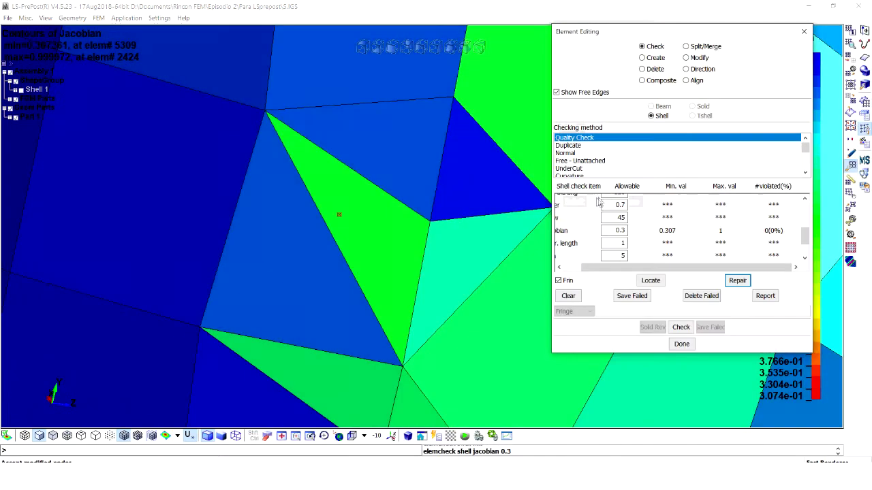
Reset the Jacobian allowable to 0.3 and recheck: 0 violations, minimum 0.307
scroll(485, 202, down, 2)
scroll(485, 202, down, 3)
text(07)
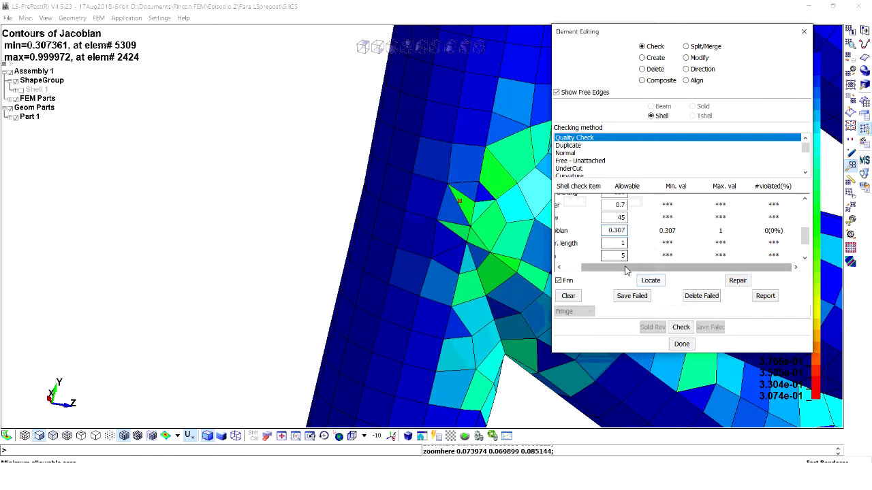
drag(630, 269, 613, 269)
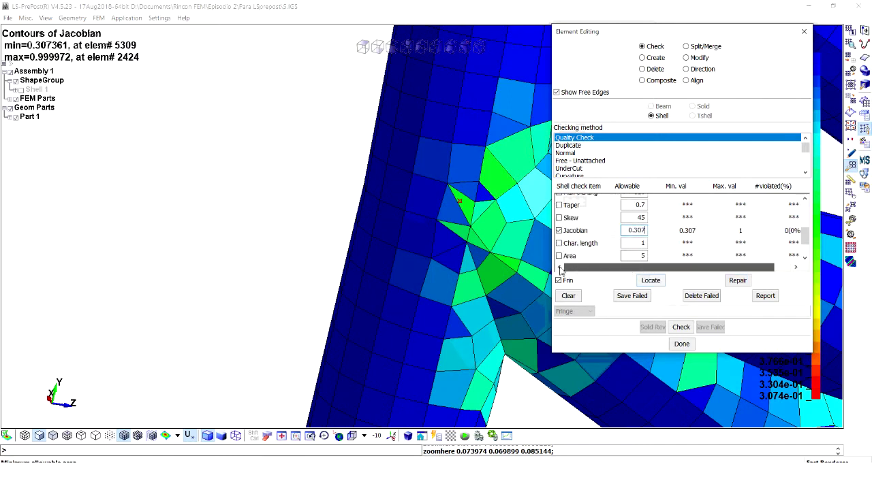
click(560, 231)
click(562, 232)
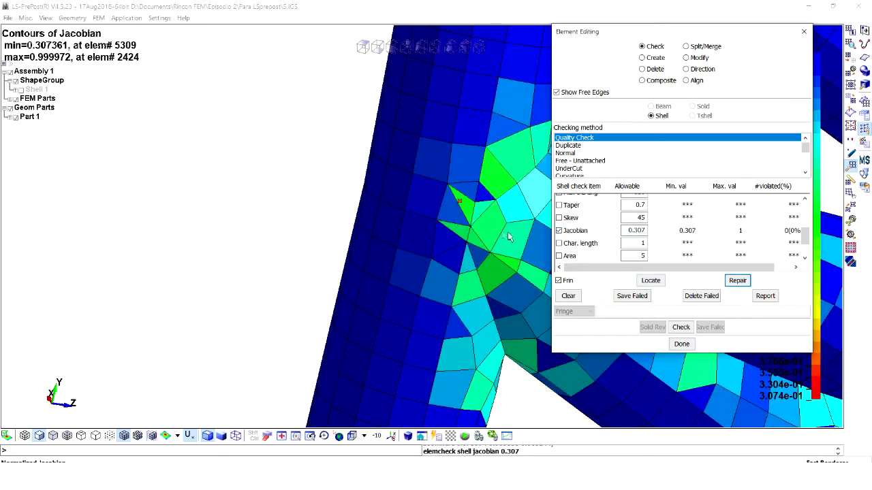
scroll(508, 236, down, 3)
drag(625, 230, 659, 234)
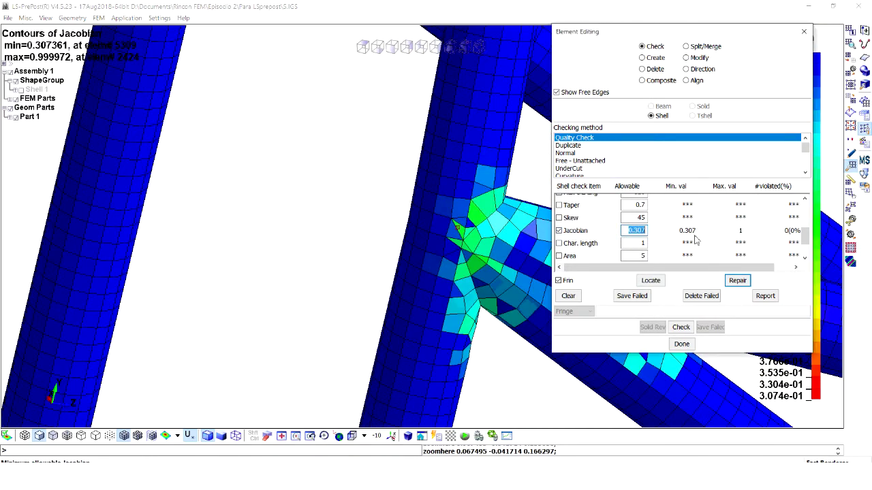
text(0.3)
key(Return)
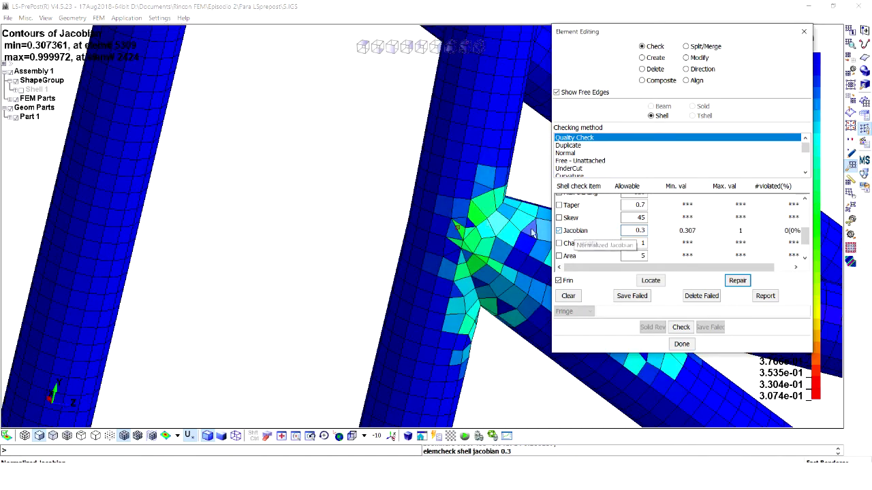
scroll(511, 249, down, 4)
mouse_move(511, 250)
shift+mouse_down()
mouse_move(444, 261)
mouse_move(477, 255)
shift+mouse_up()
scroll(444, 260, up, 3)
scroll(444, 260, down, 2)
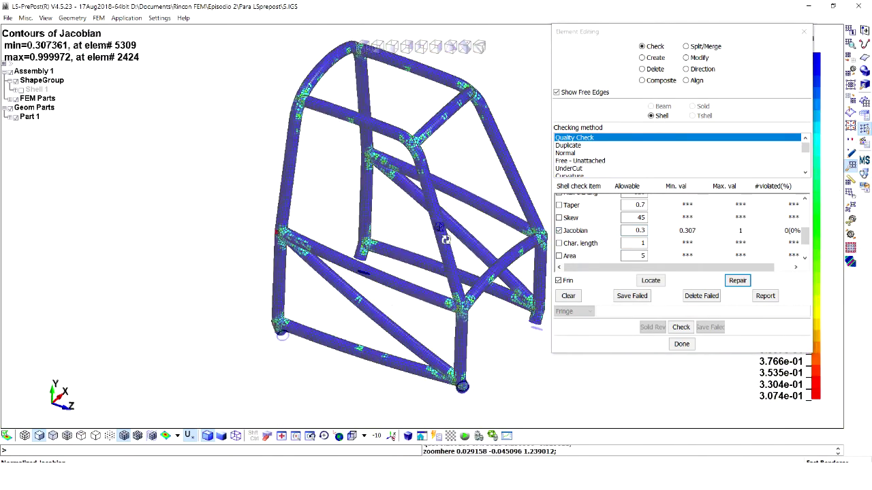
Close Element Editing and orbit the roll cage to show its 0.307–1.0 Jacobian contours
click(790, 233)
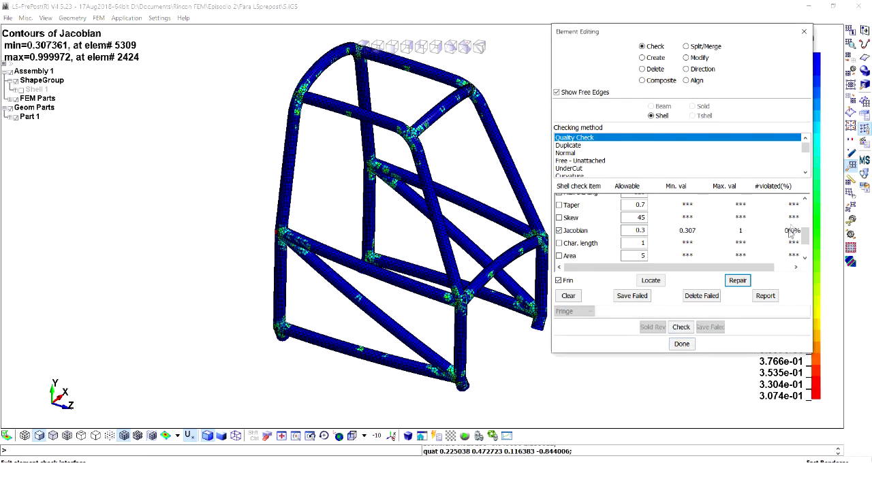
click(687, 344)
mouse_move(570, 277)
shift+mouse_down()
mouse_move(520, 255)
mouse_move(493, 266)
shift+mouse_up()
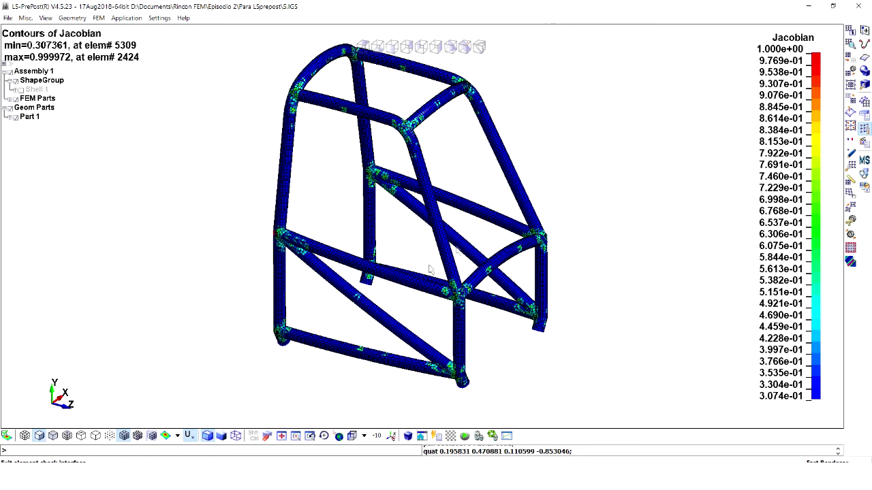
scroll(469, 247, up, 1)
scroll(468, 247, down, 1)
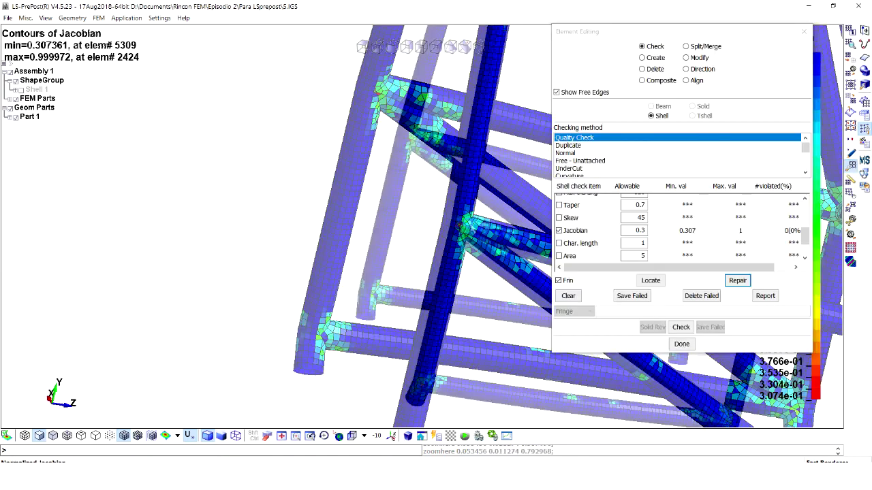
scroll(511, 254, down, 2)
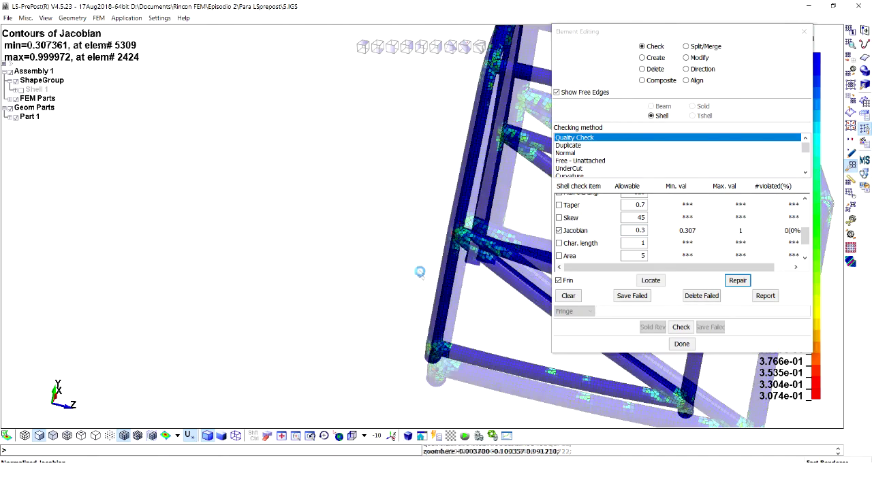
ctrl+drag(439, 263, 363, 266)
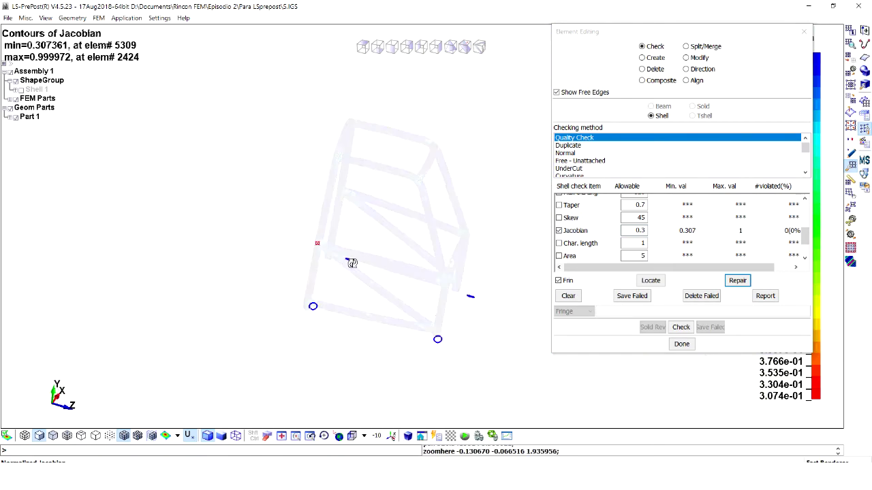
scroll(362, 265, up, 3)
mouse_move(468, 254)
ctrl+mouse_down()
mouse_move(447, 249)
mouse_move(470, 255)
ctrl+mouse_up()
scroll(448, 249, down, 2)
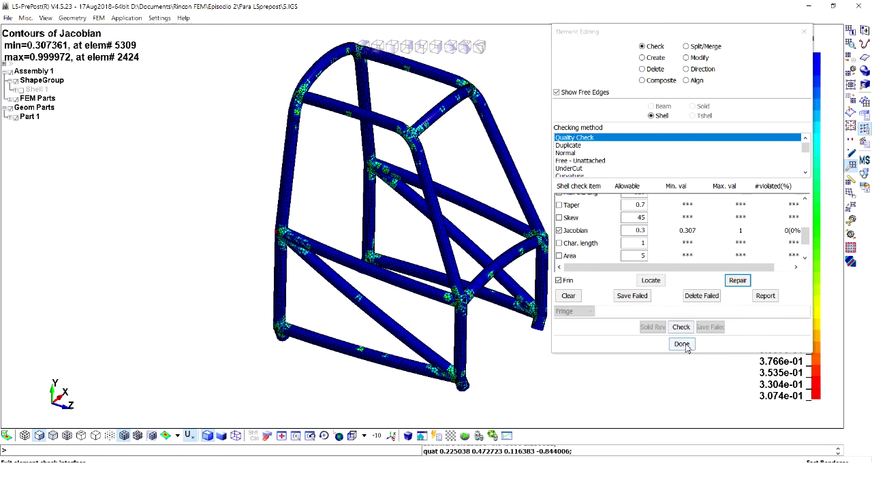
click(787, 233)
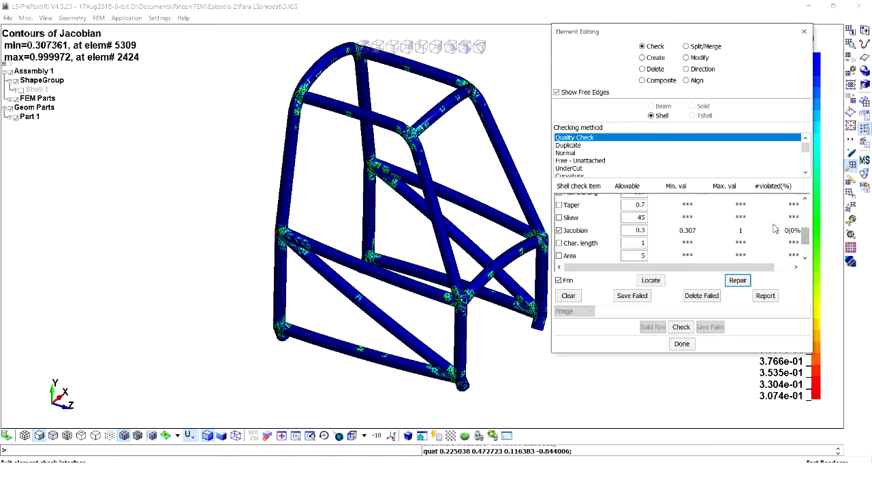
click(682, 344)
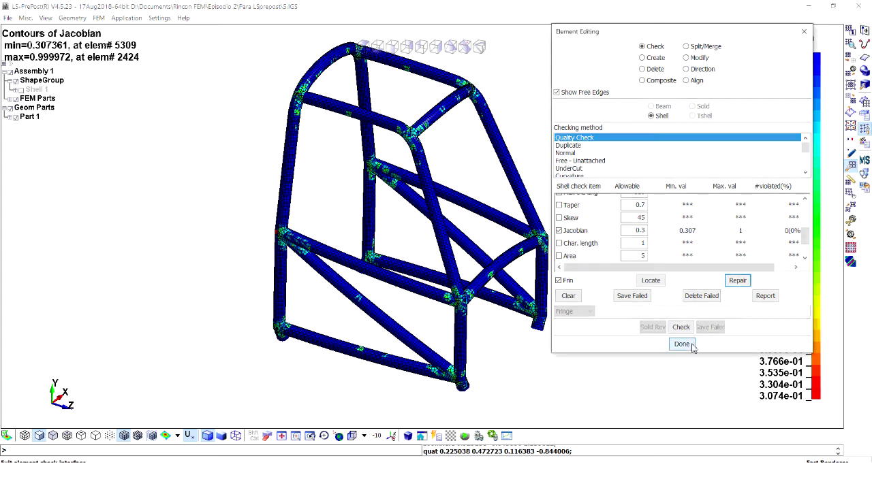
shift+drag(570, 277, 523, 263)
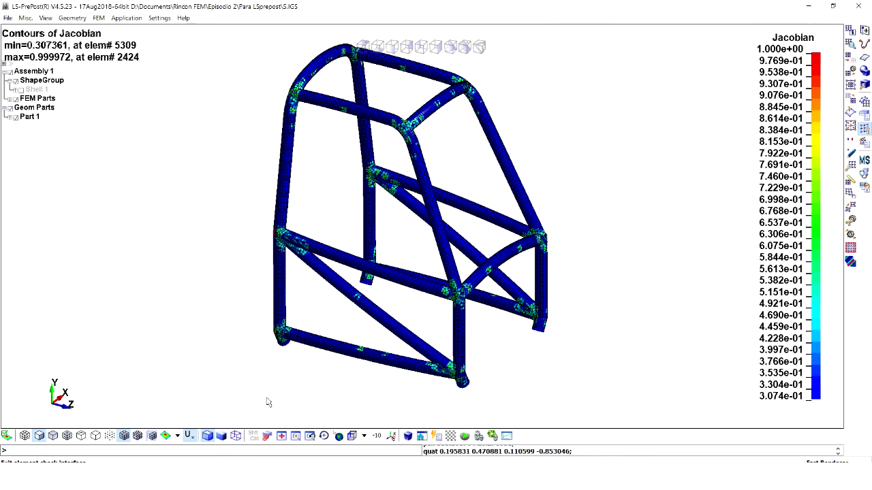
scroll(468, 247, up, 2)
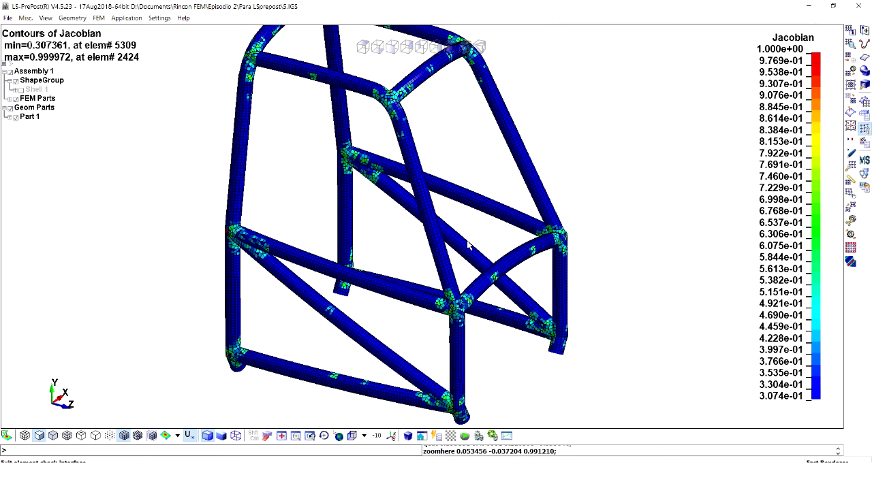